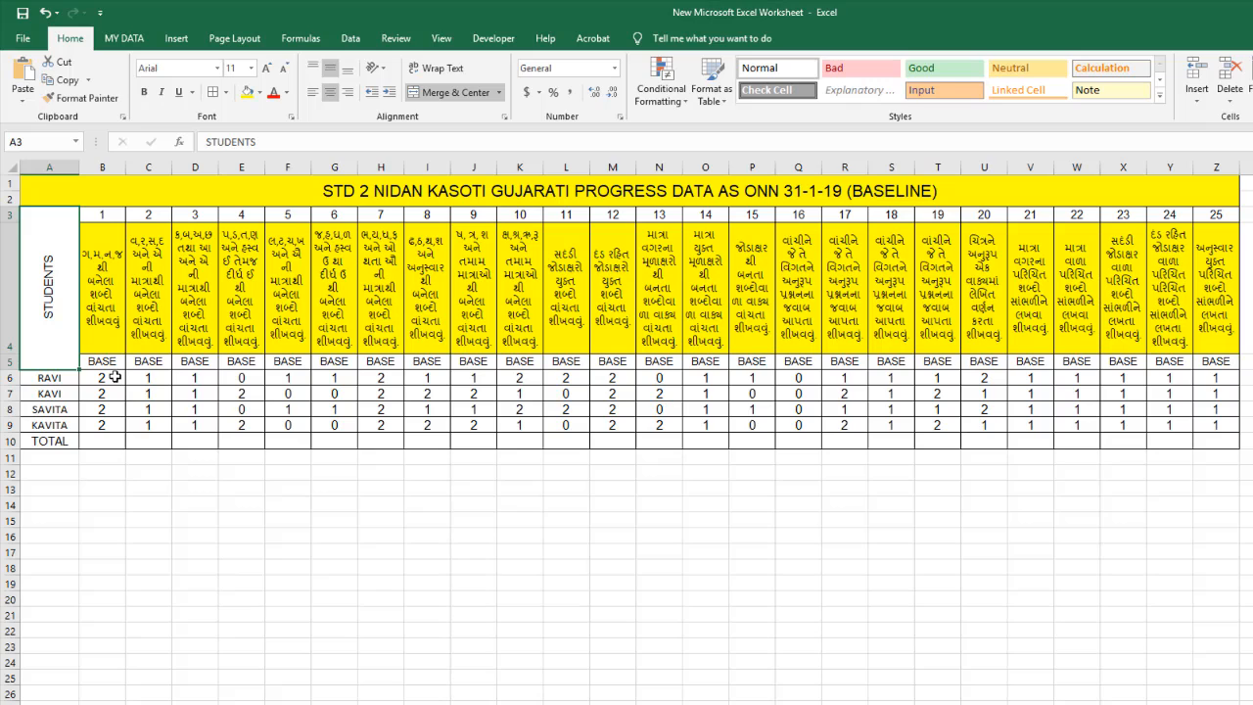
Enter the score values 0, 1 and 2 in cells G14, H14 and I14 below the table
{"action": "left_click", "coordinate": [323, 505]}
{"action": "type", "text": "0"}
{"action": "key", "text": "Tab"}
{"action": "type", "text": "1"}
{"action": "key", "text": "Tab"}
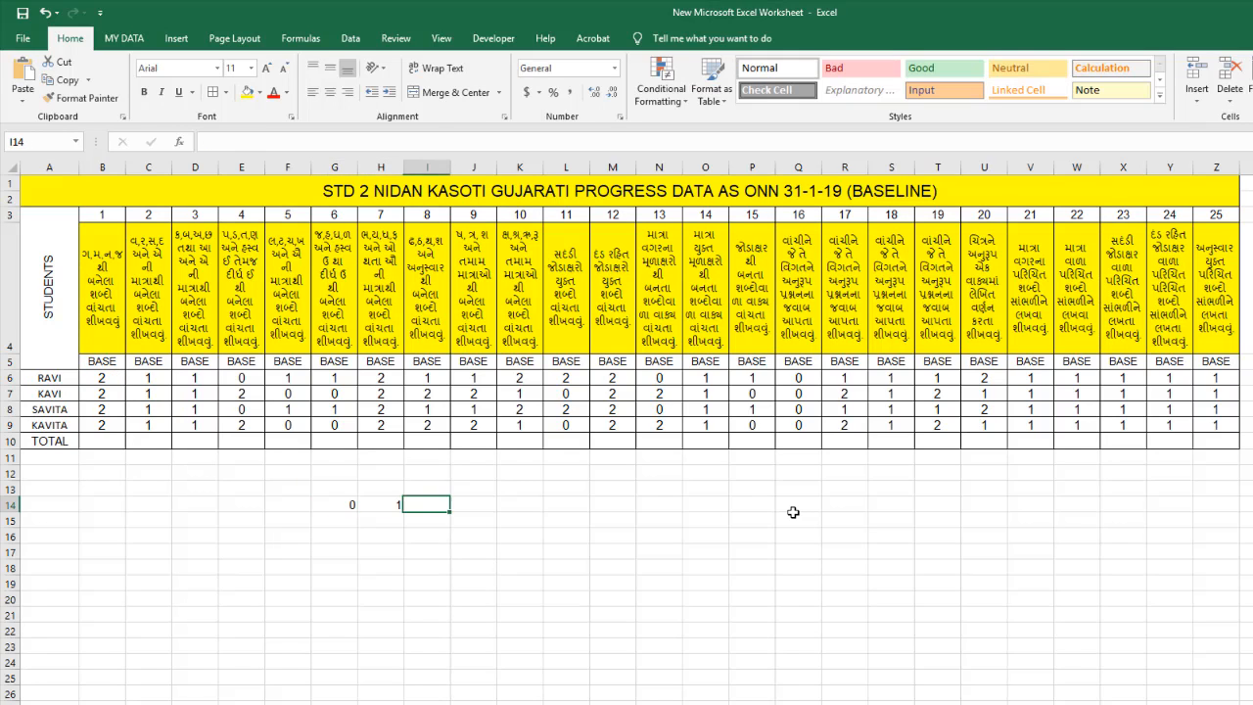
{"action": "type", "text": "2"}
{"action": "key", "text": "Tab"}
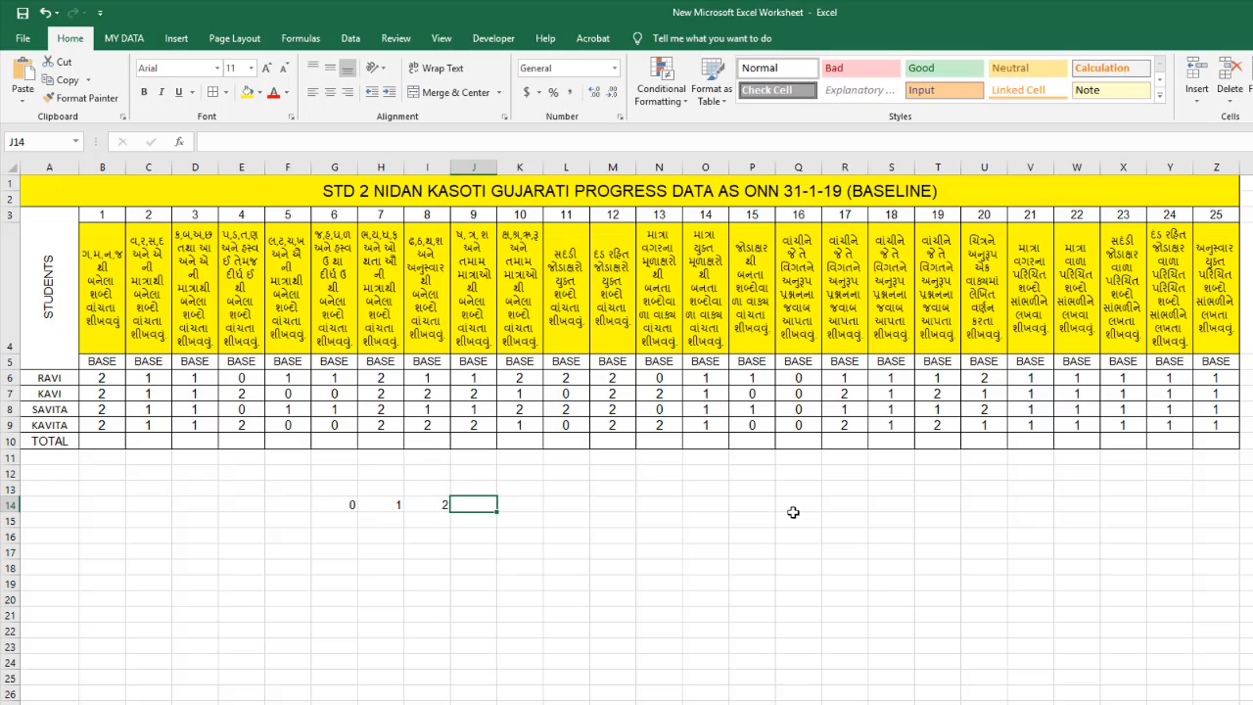
{"action": "left_click", "coordinate": [330, 506]}
{"action": "left_click", "coordinate": [377, 507]}
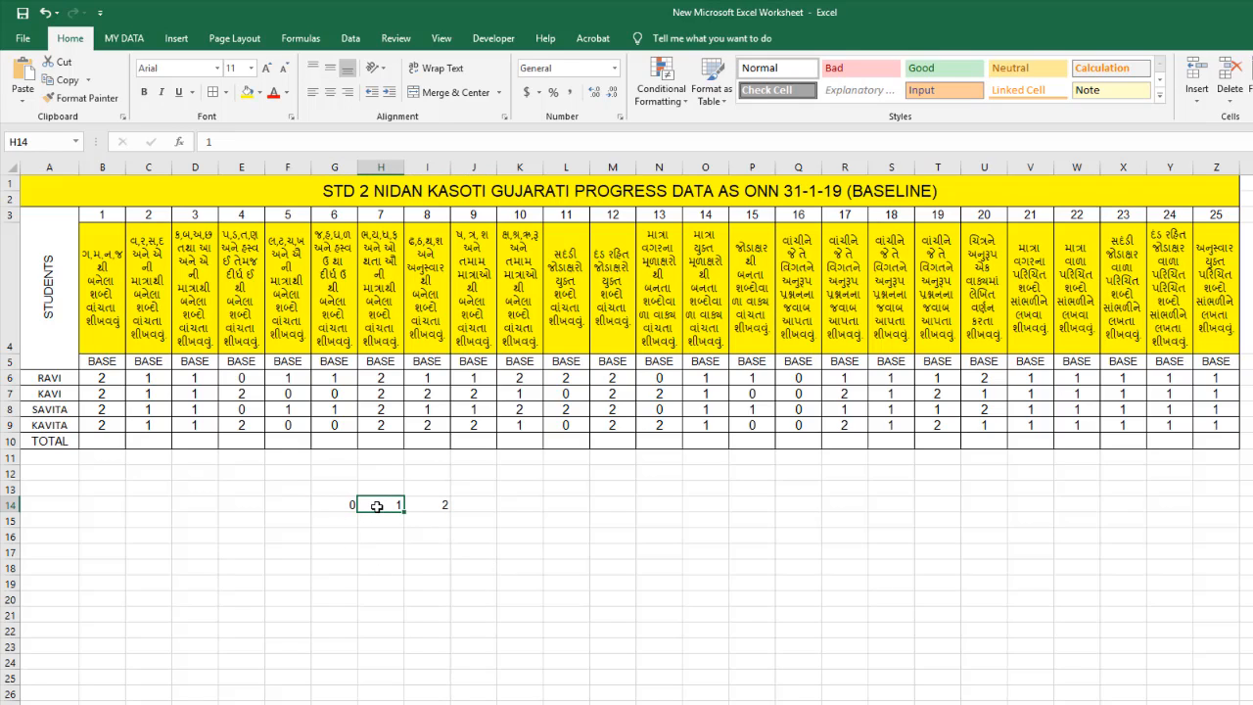
{"action": "left_click_drag", "start_coordinate": [348, 506], "coordinate": [380, 507]}
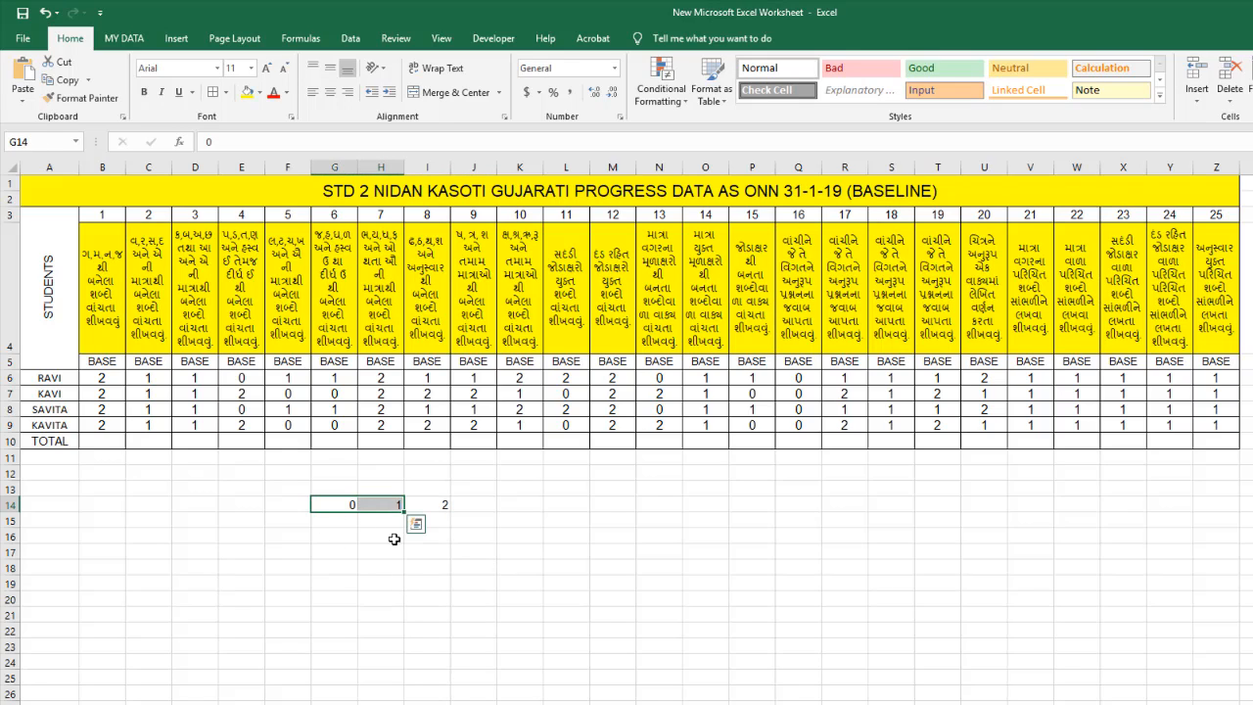
{"action": "left_click", "coordinate": [444, 505]}
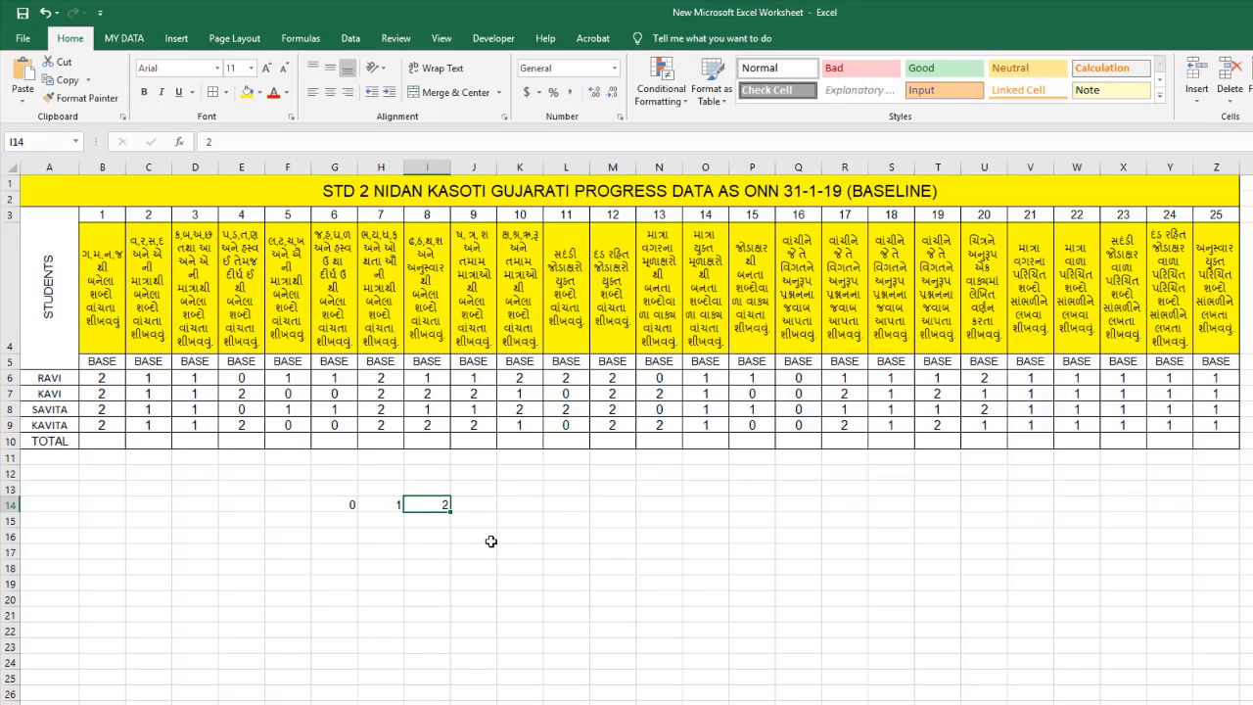
{"action": "left_click_drag", "start_coordinate": [355, 506], "coordinate": [383, 504]}
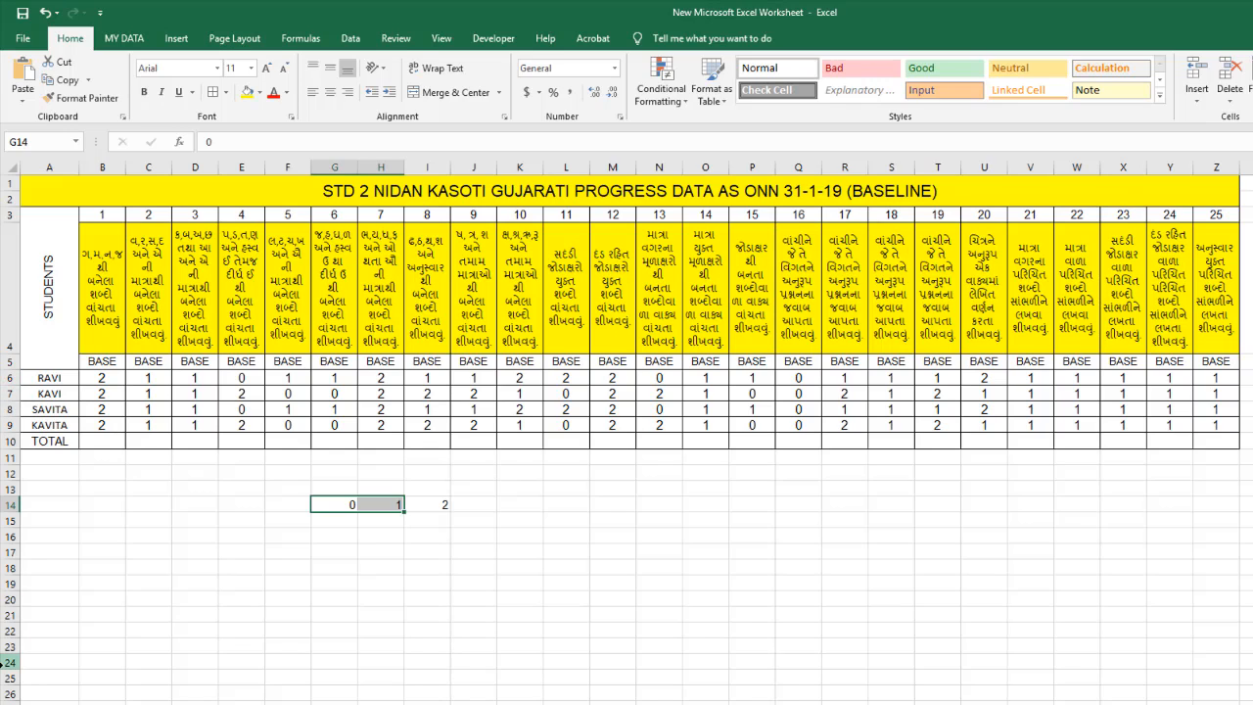
{"action": "left_click", "coordinate": [535, 534]}
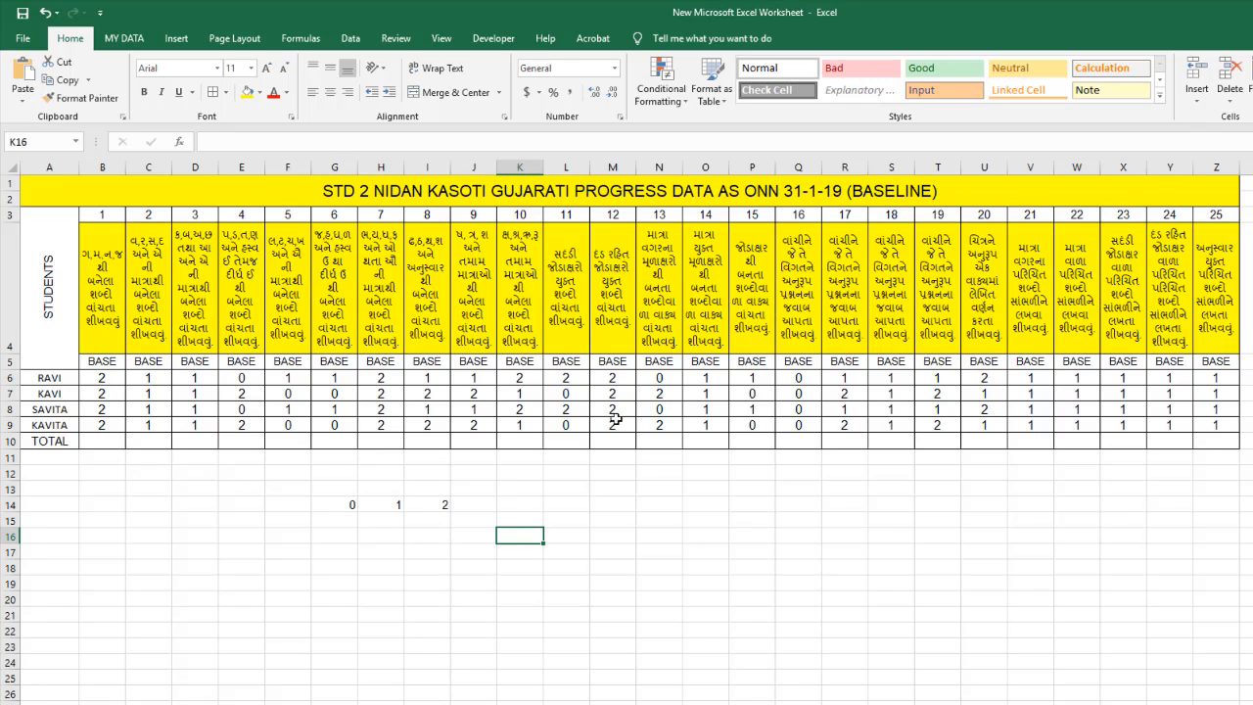
Replace every 1 with 0 in the student scores for questions 1 to 20 (B6:U9)
{"action": "left_click", "coordinate": [111, 377]}
{"action": "left_click_drag", "start_coordinate": [110, 377], "coordinate": [984, 421]}
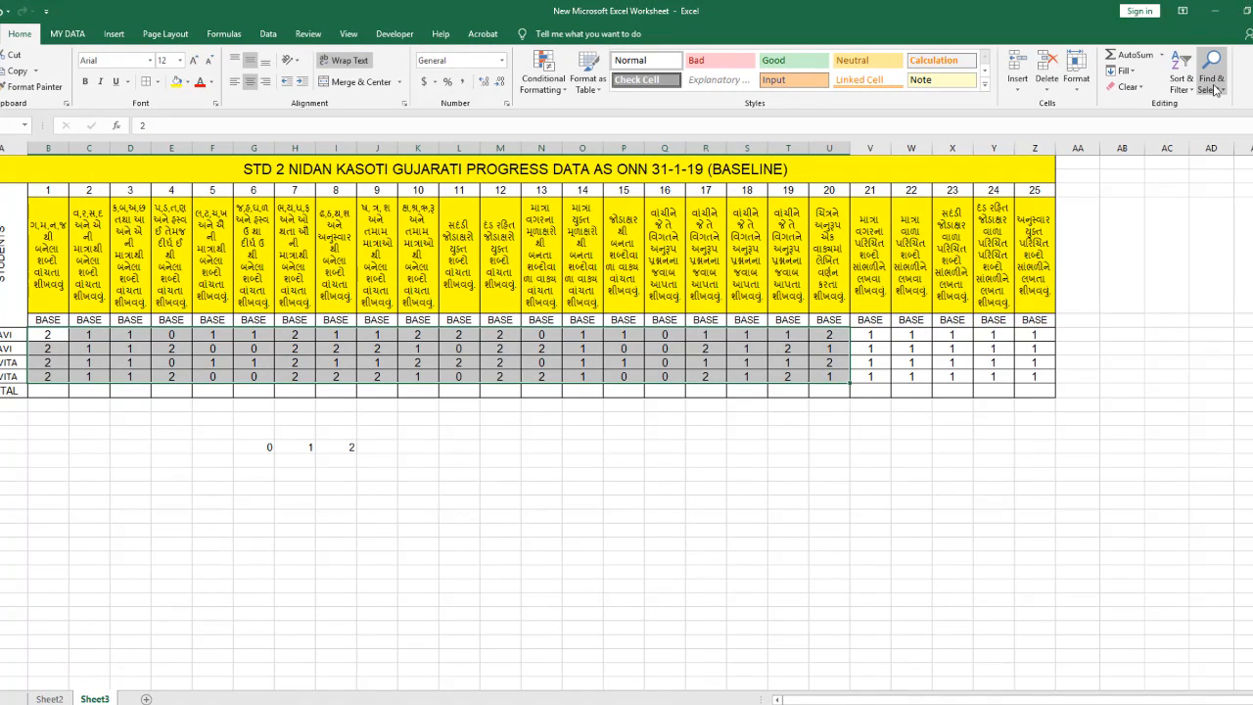
{"action": "left_click", "coordinate": [1215, 90]}
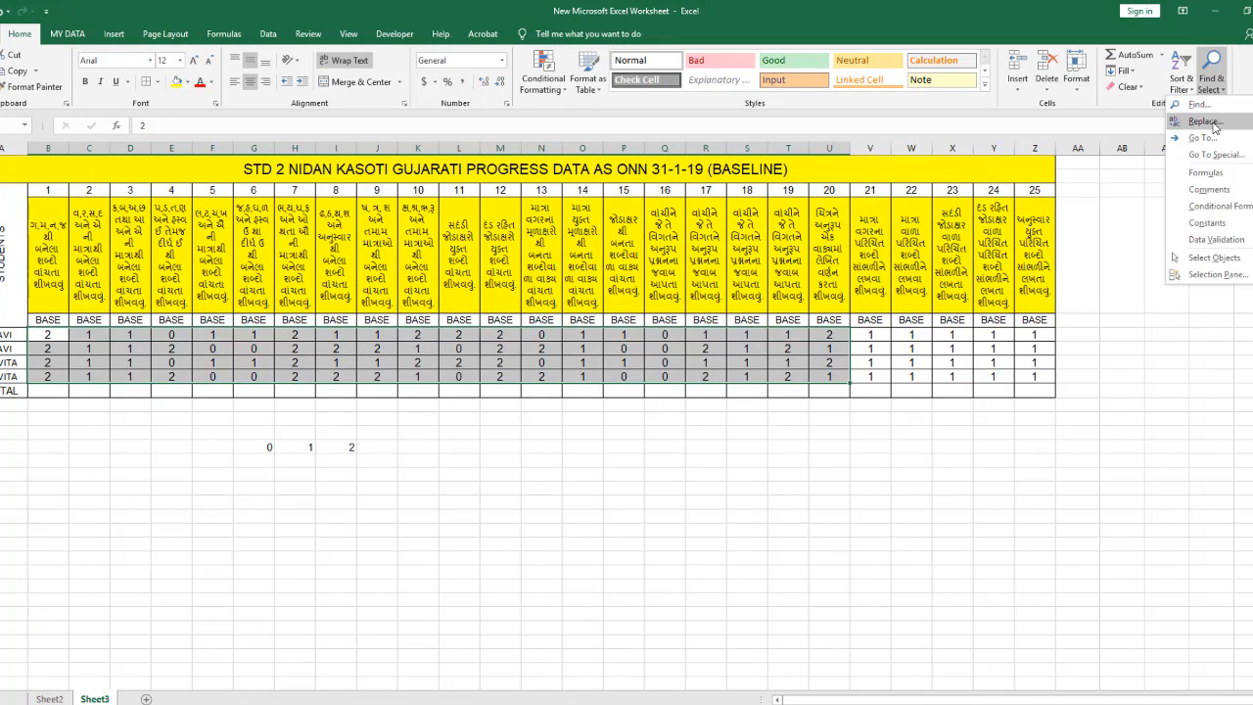
{"action": "left_click", "coordinate": [1214, 122]}
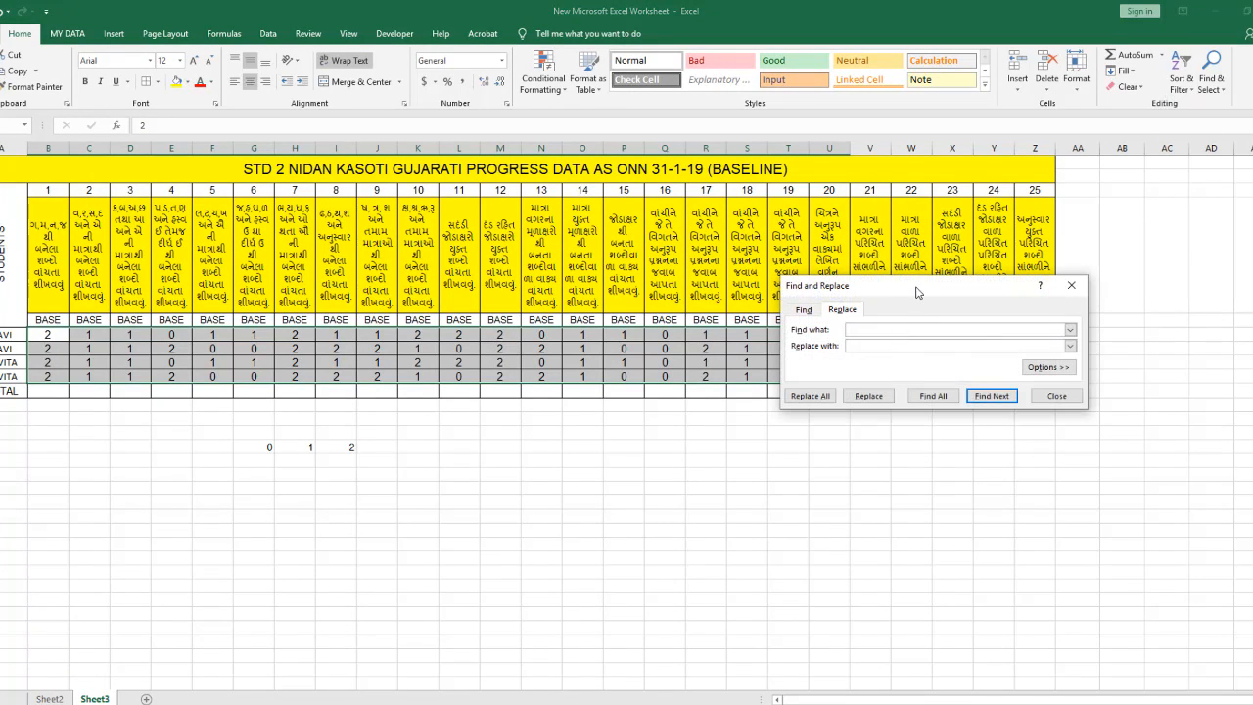
{"action": "left_click_drag", "start_coordinate": [918, 291], "coordinate": [713, 443]}
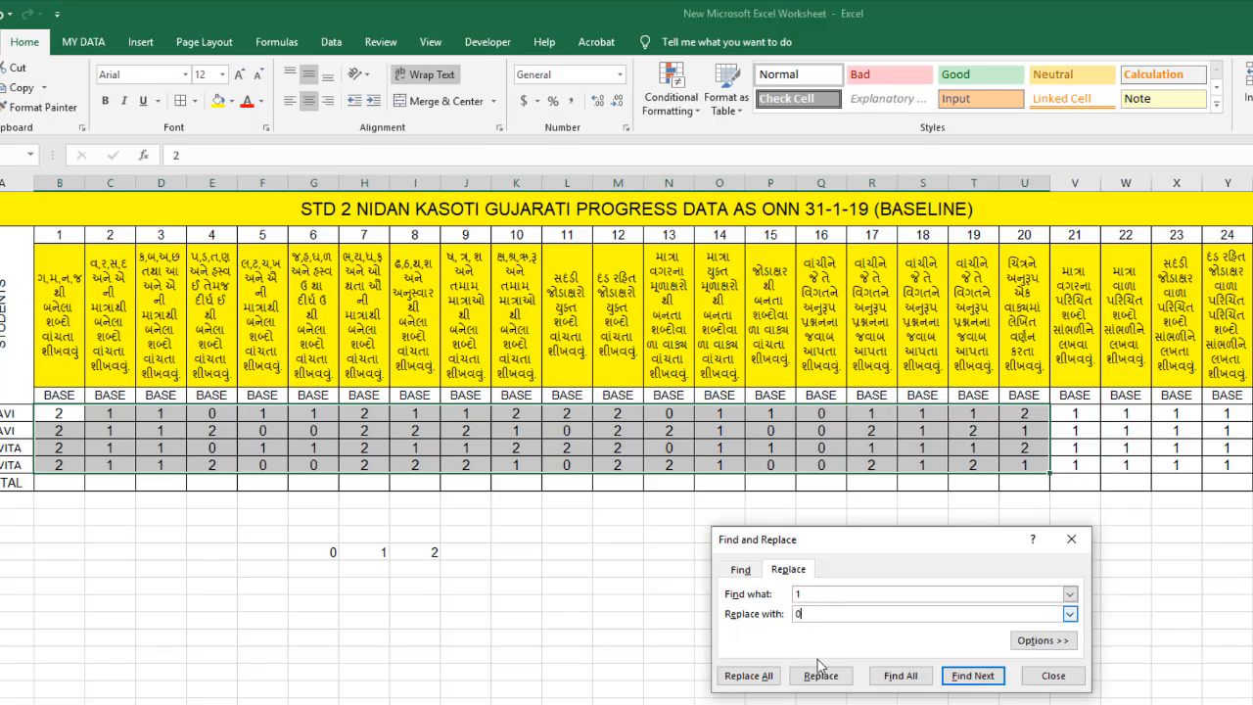
{"action": "left_click", "coordinate": [747, 675]}
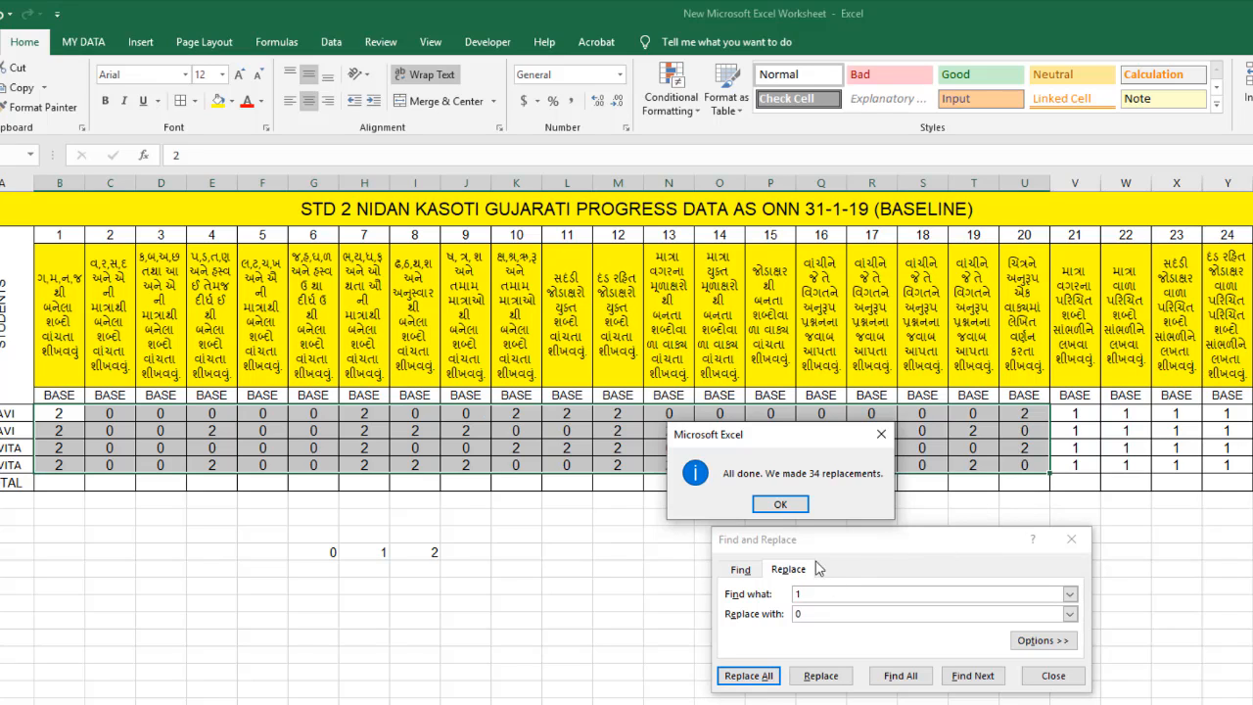
{"action": "left_click", "coordinate": [780, 507]}
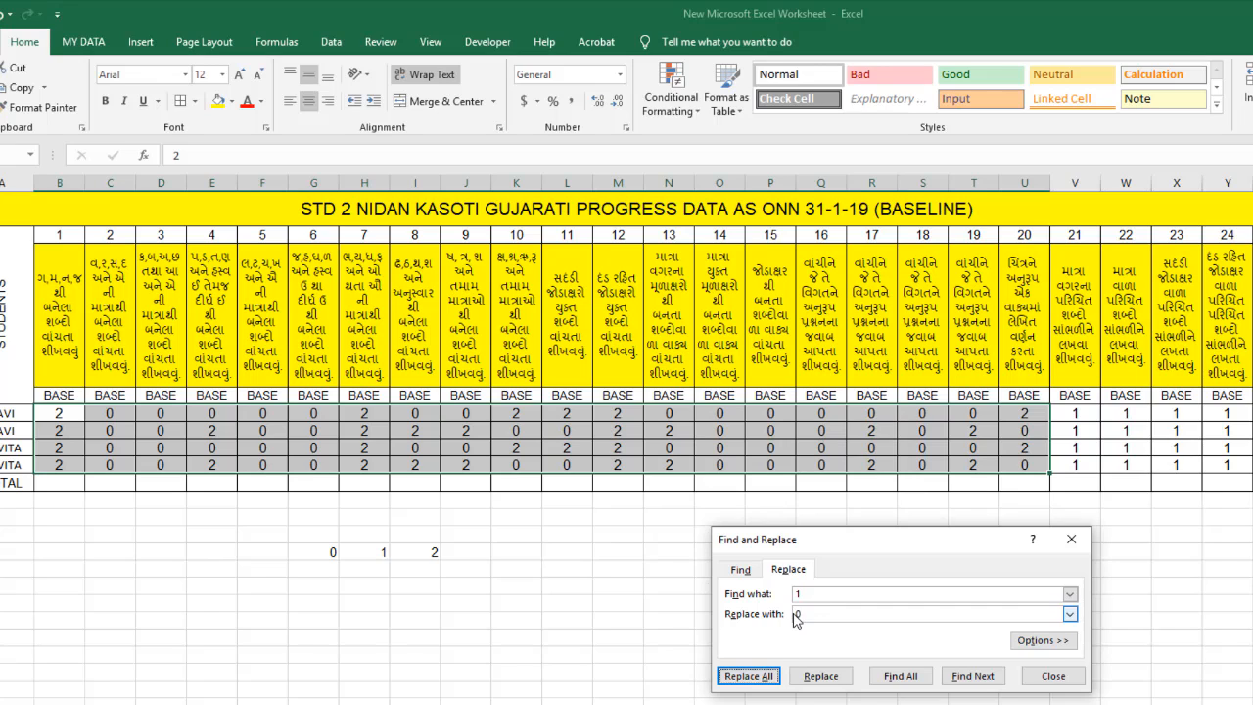
{"action": "left_click", "coordinate": [1074, 541]}
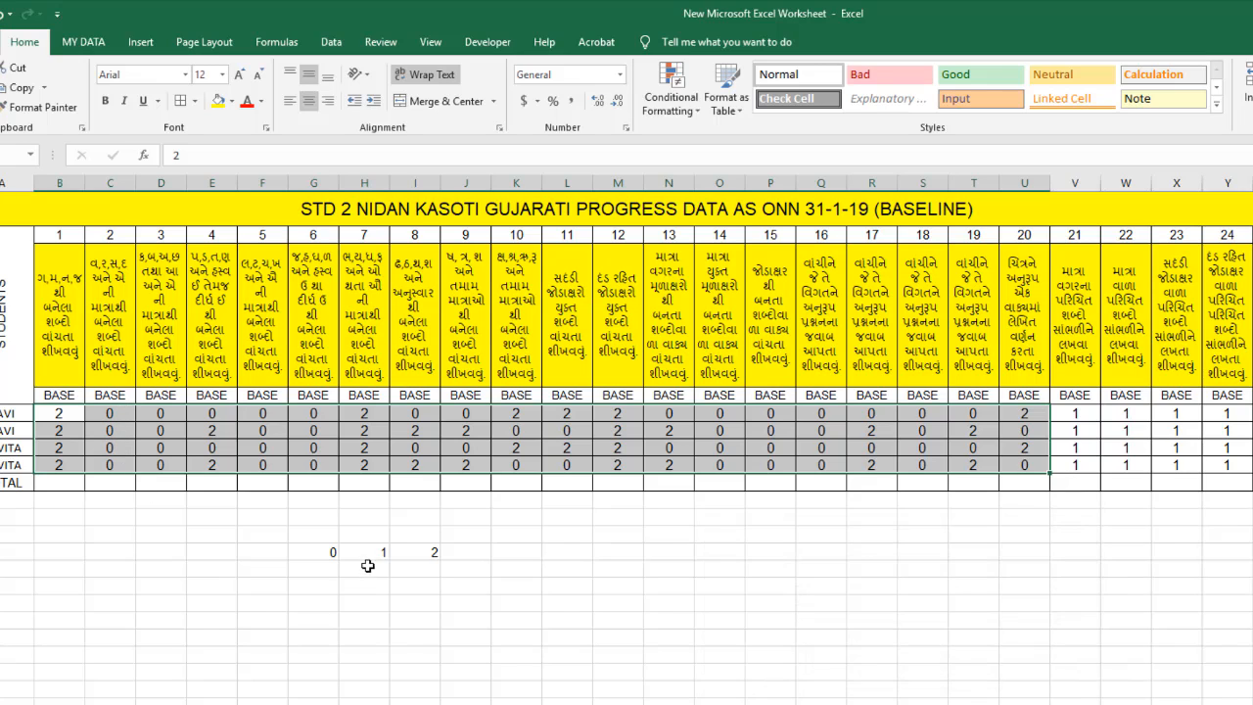
Set cell H14 in the score key below the table to 0
{"action": "left_click", "coordinate": [368, 557]}
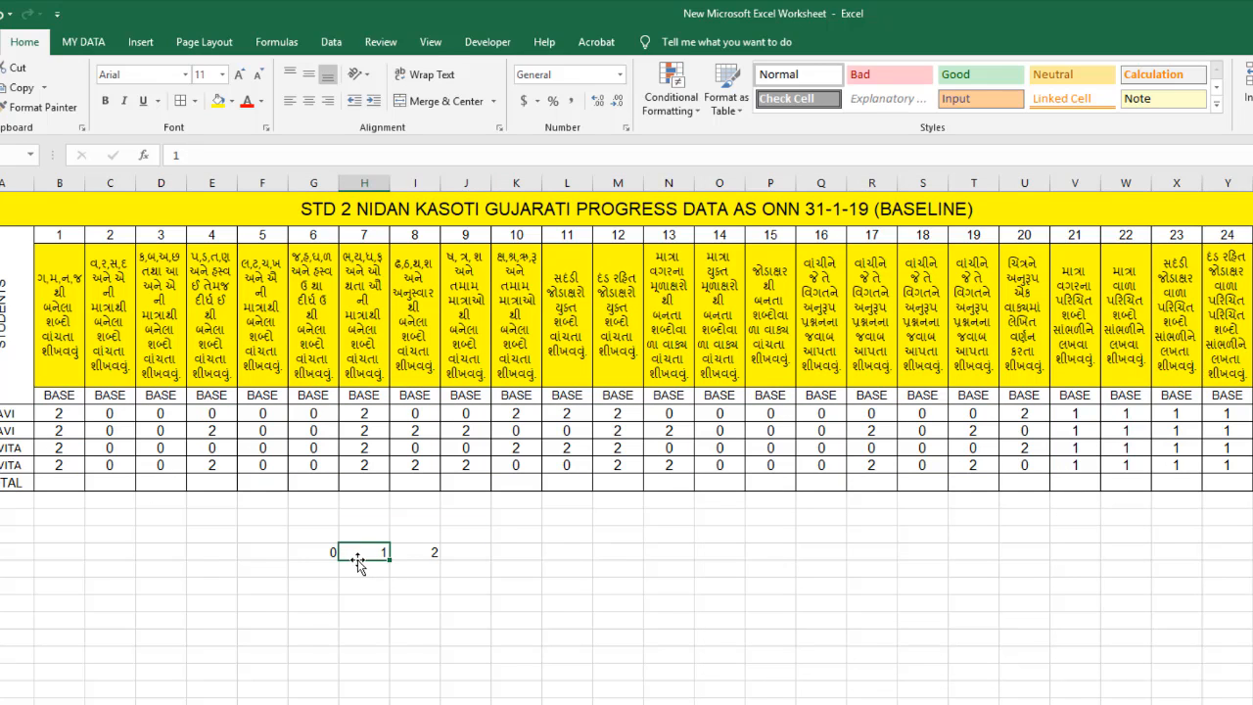
{"action": "type", "text": "0"}
{"action": "key", "text": "Tab"}
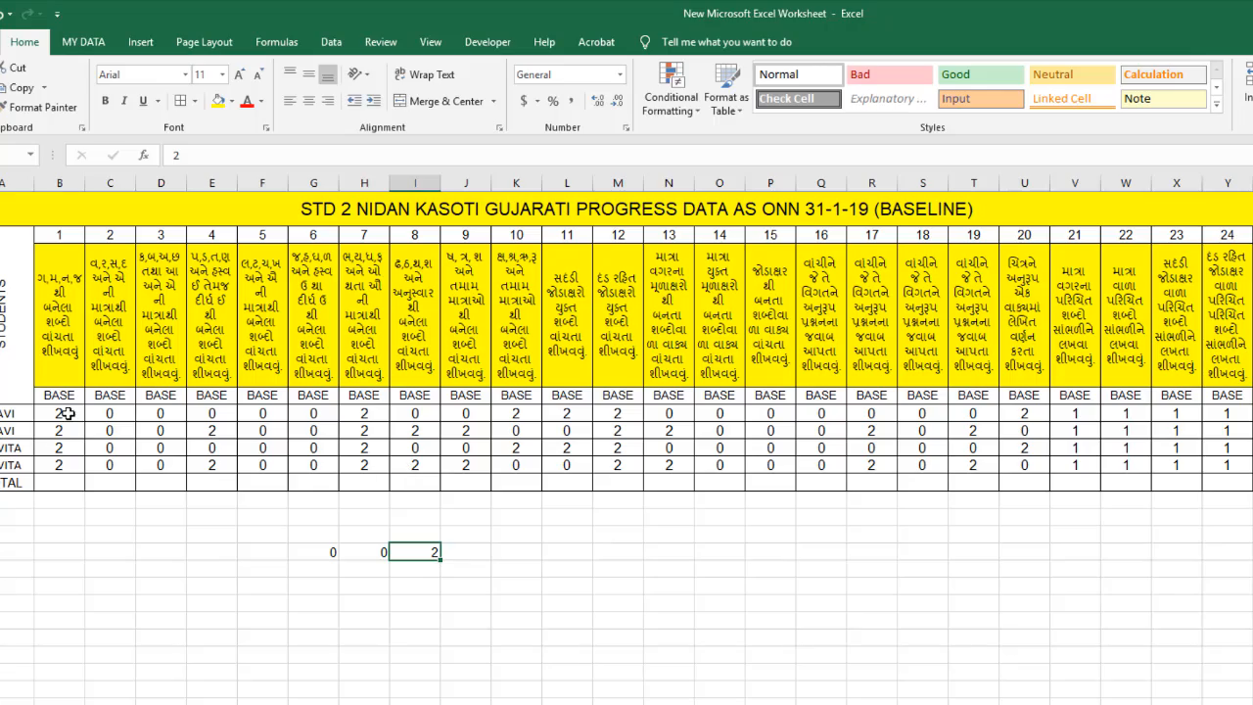
Replace every 2 with 1 in the student scores for questions 1 to 20 (B6:U9)
{"action": "mouse_move", "coordinate": [60, 412]}
{"action": "left_mouse_down"}
{"action": "mouse_move", "coordinate": [963, 479]}
{"action": "mouse_move", "coordinate": [1021, 458]}
{"action": "left_mouse_up"}
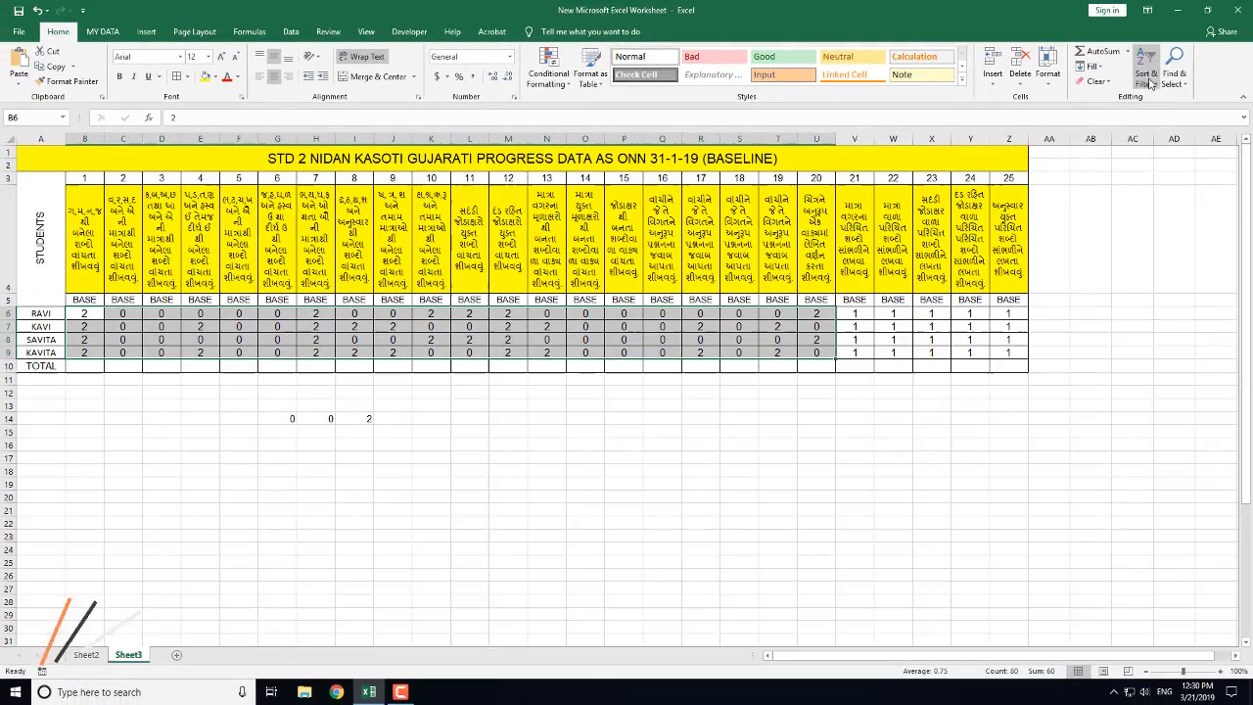
{"action": "left_click", "coordinate": [1173, 76]}
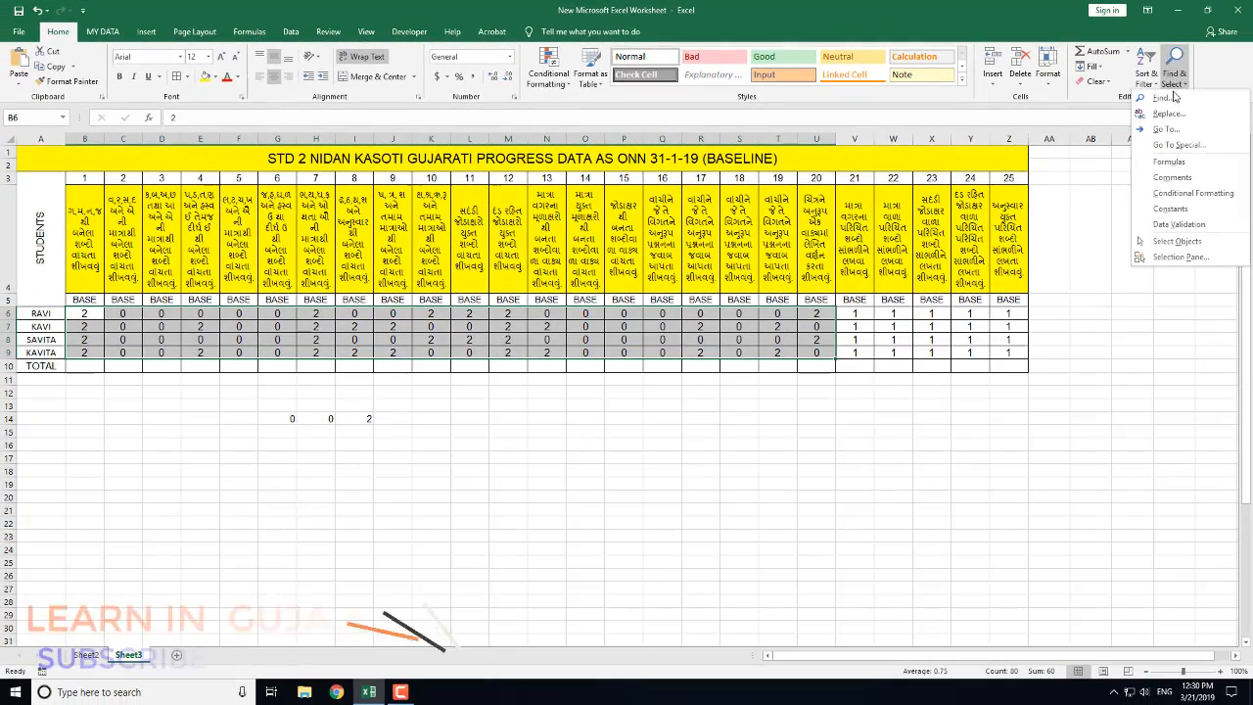
{"action": "left_click", "coordinate": [1165, 115]}
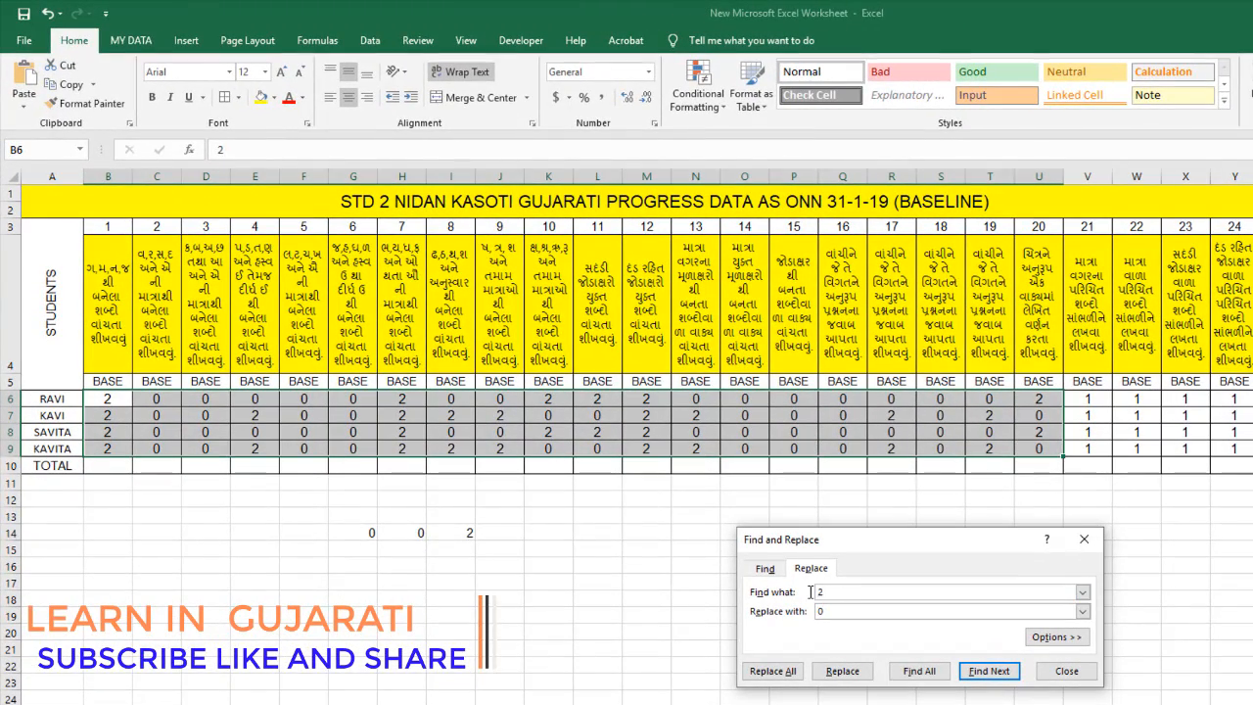
{"action": "key", "text": "Tab"}
{"action": "type", "text": "1"}
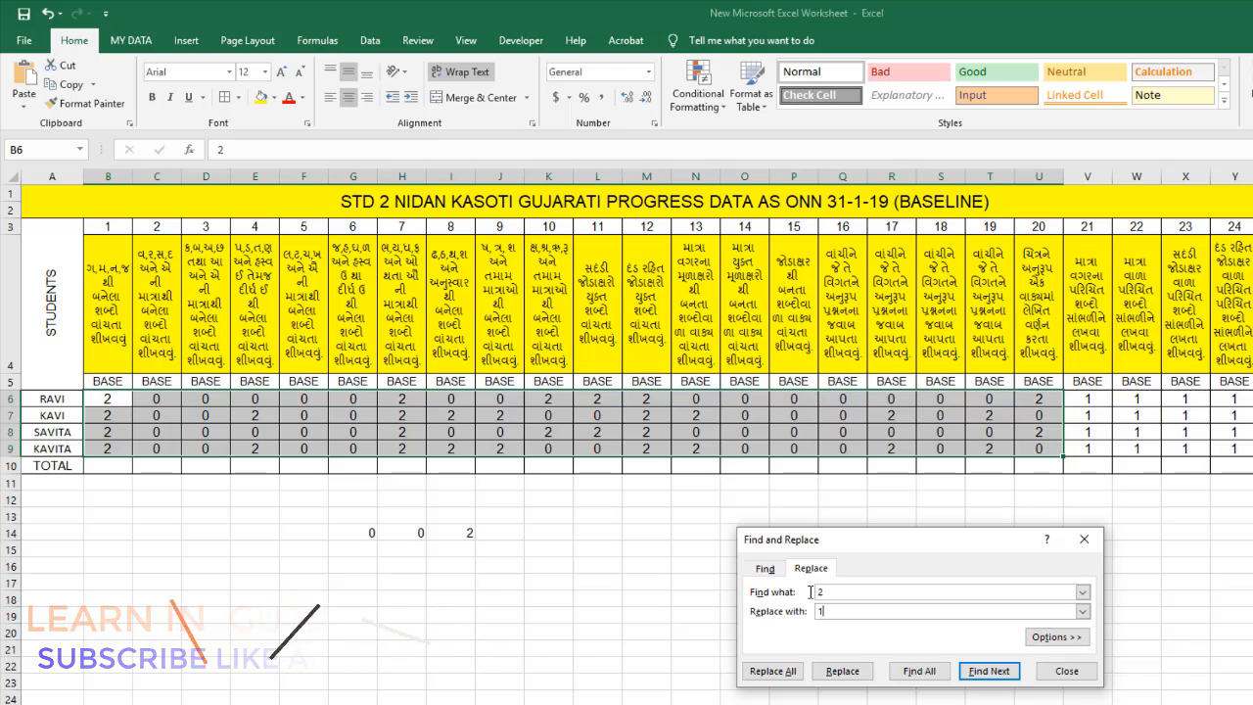
{"action": "left_click", "coordinate": [772, 671]}
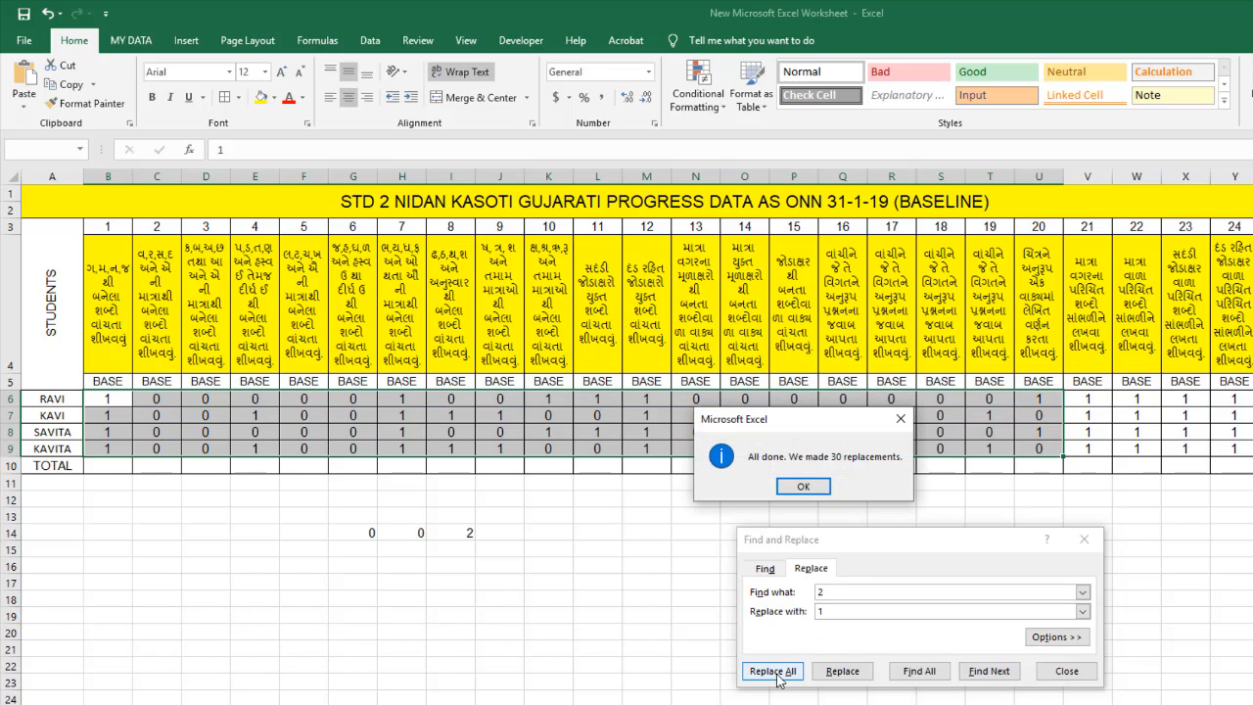
{"action": "left_click", "coordinate": [803, 487]}
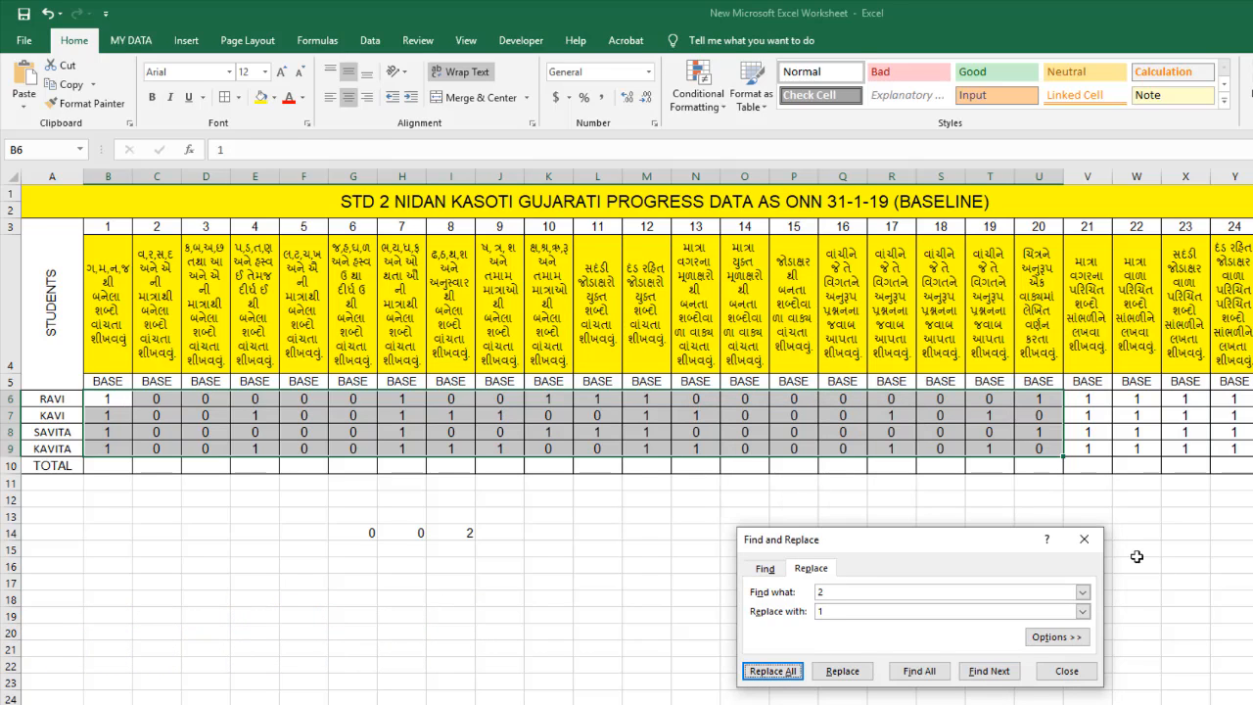
{"action": "left_click", "coordinate": [1084, 540]}
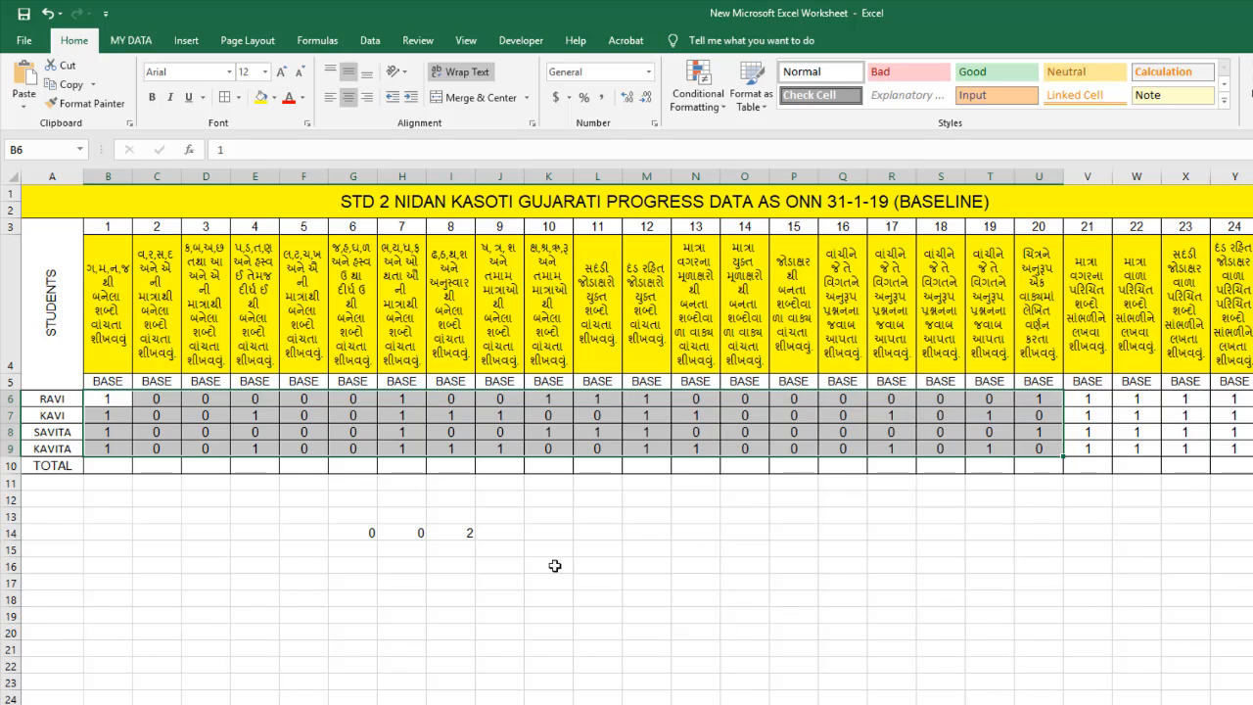
Set cell I14 in the score key below the table to 1
{"action": "left_click", "coordinate": [440, 537]}
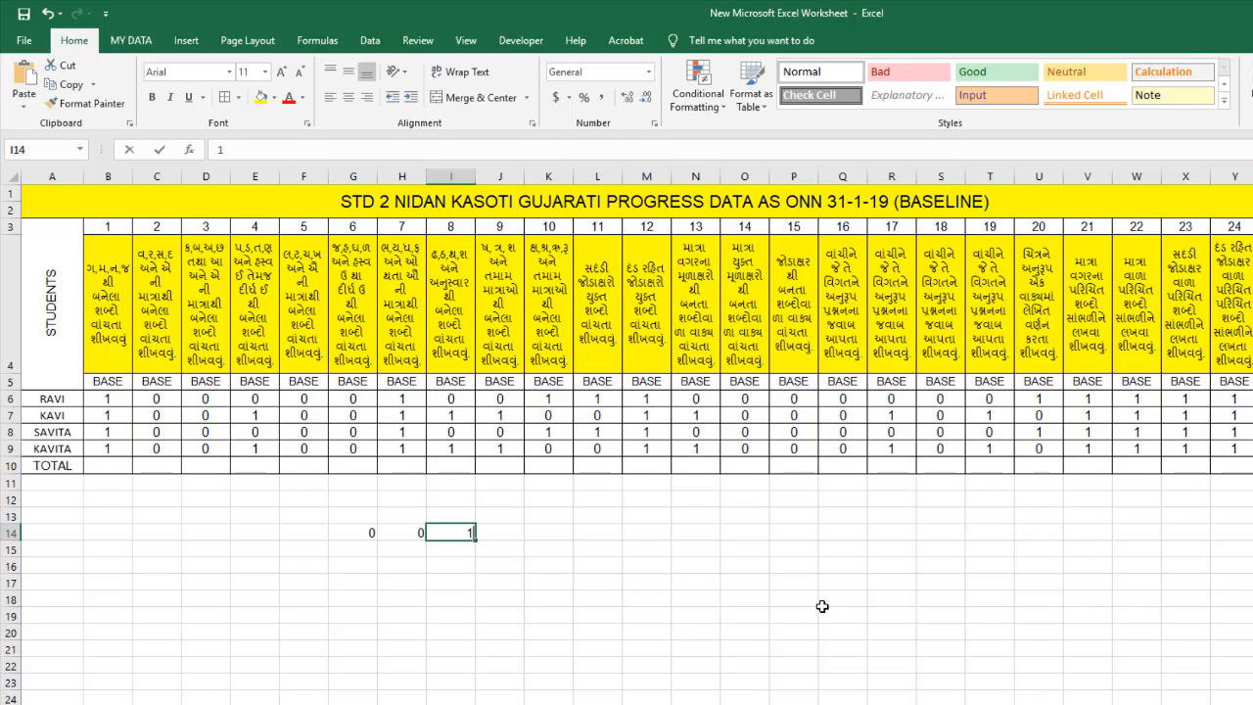
{"action": "type", "text": "1"}
{"action": "key", "text": "Tab"}
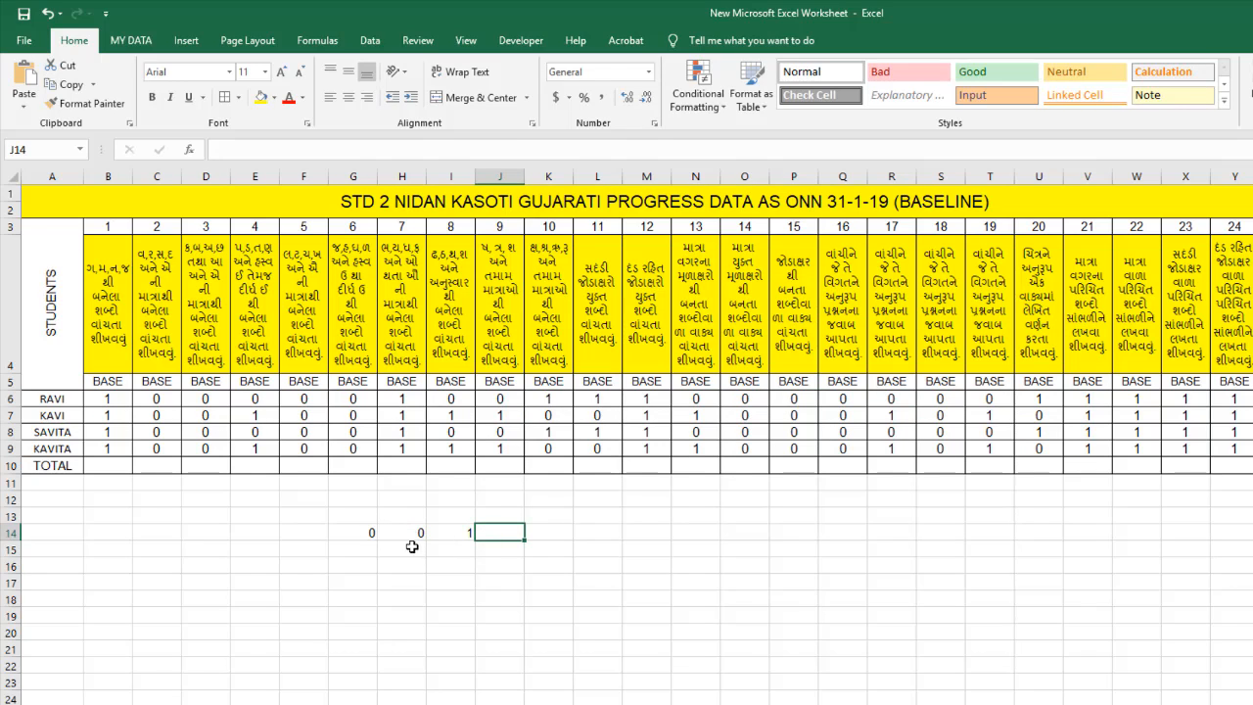
{"action": "left_click", "coordinate": [453, 532]}
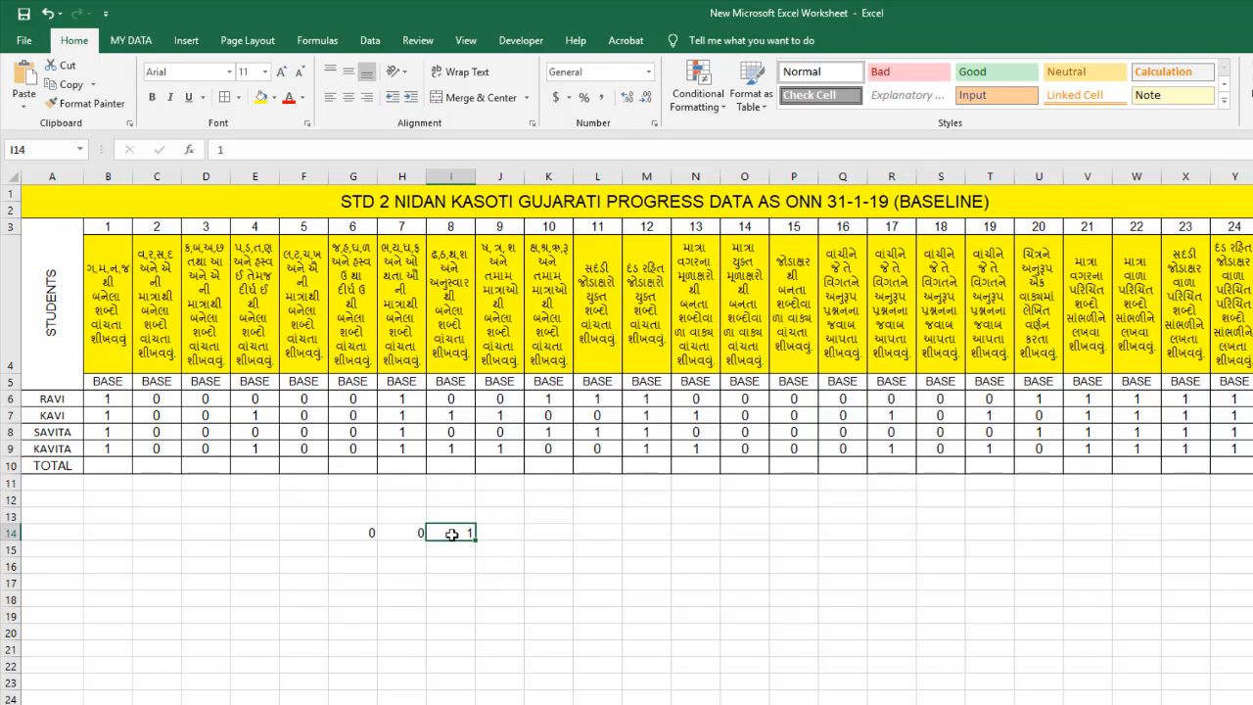
Total the first question's scores in B10 with =SUM(B6:B9) and fill the formula across the TOTAL row to Z10
{"action": "left_click", "coordinate": [91, 467]}
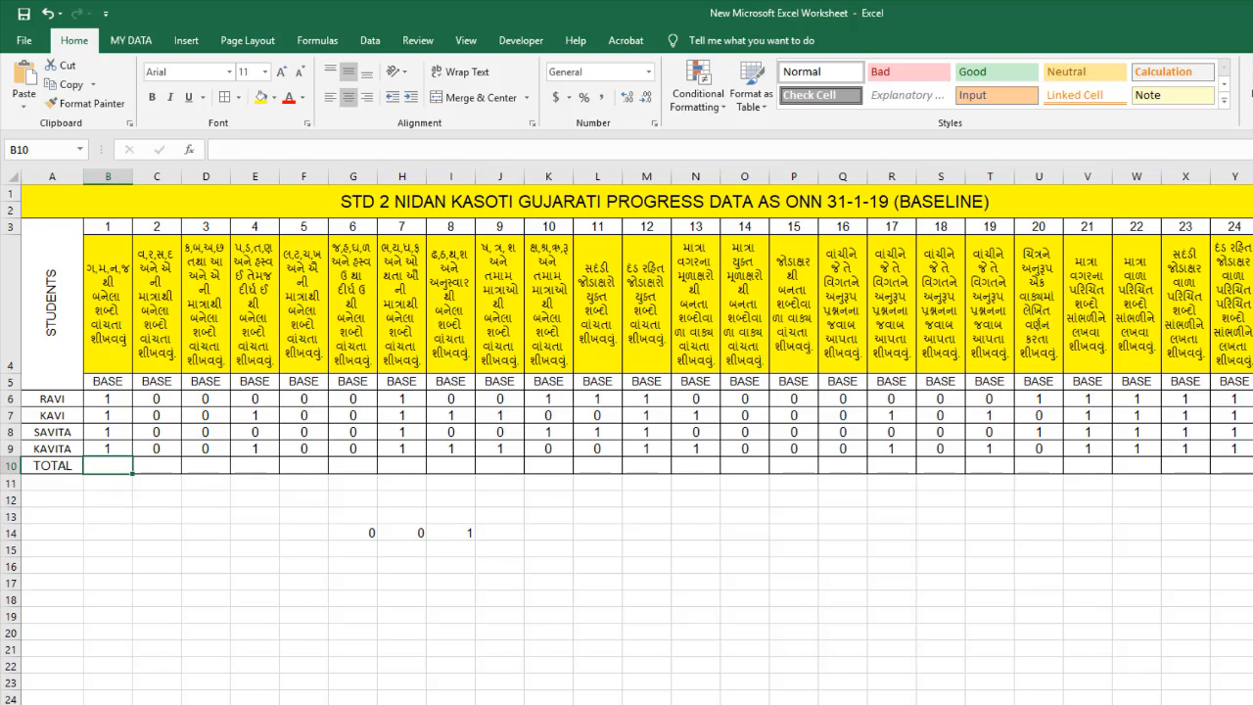
{"action": "key", "text": "alt+equal"}
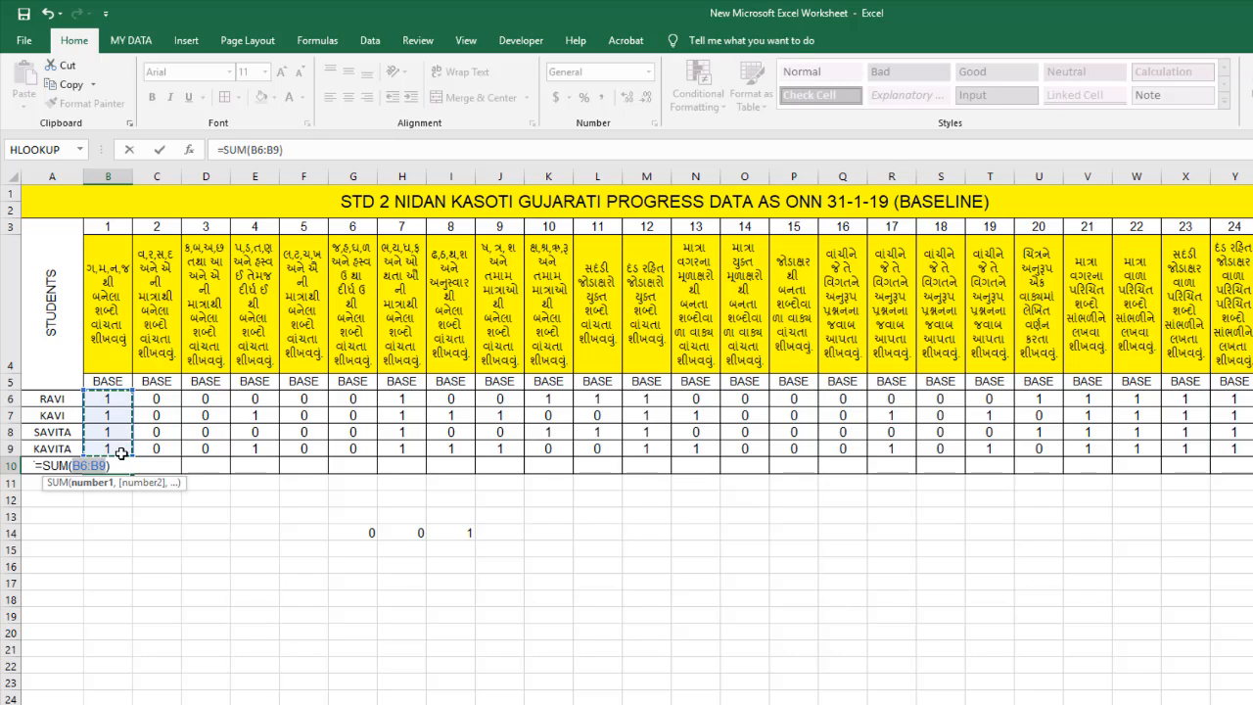
{"action": "key", "text": "Return"}
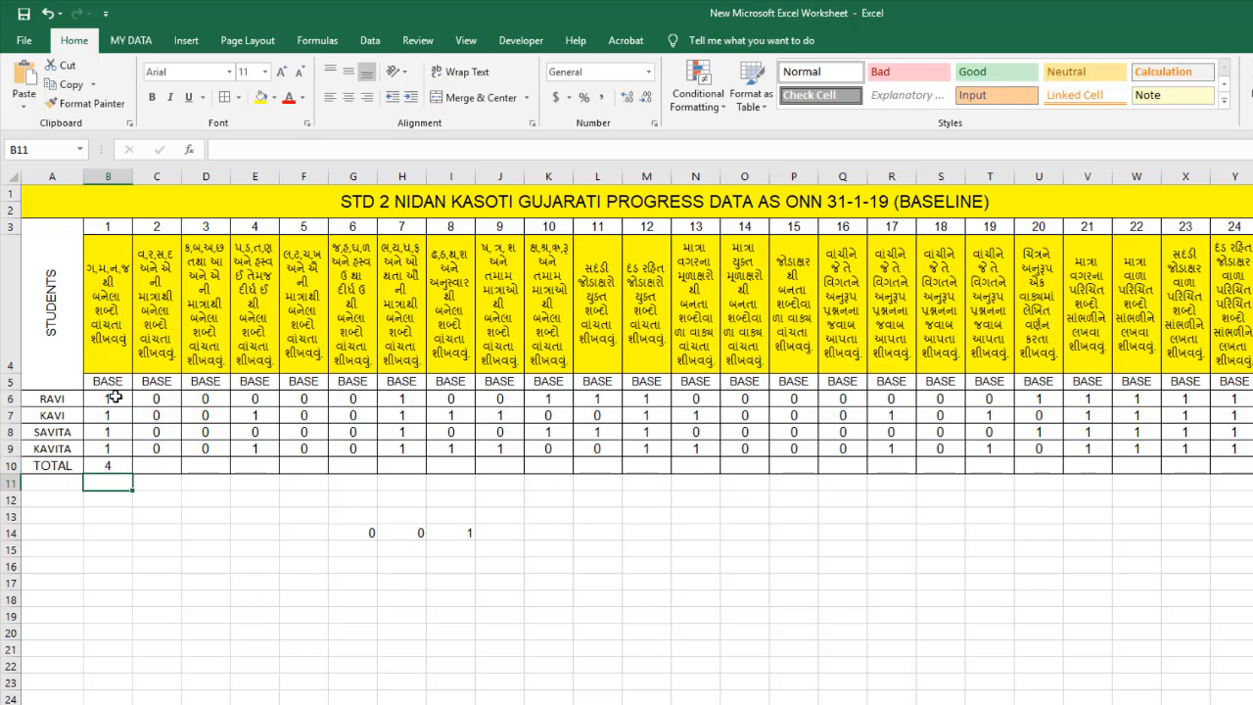
{"action": "left_click", "coordinate": [108, 466]}
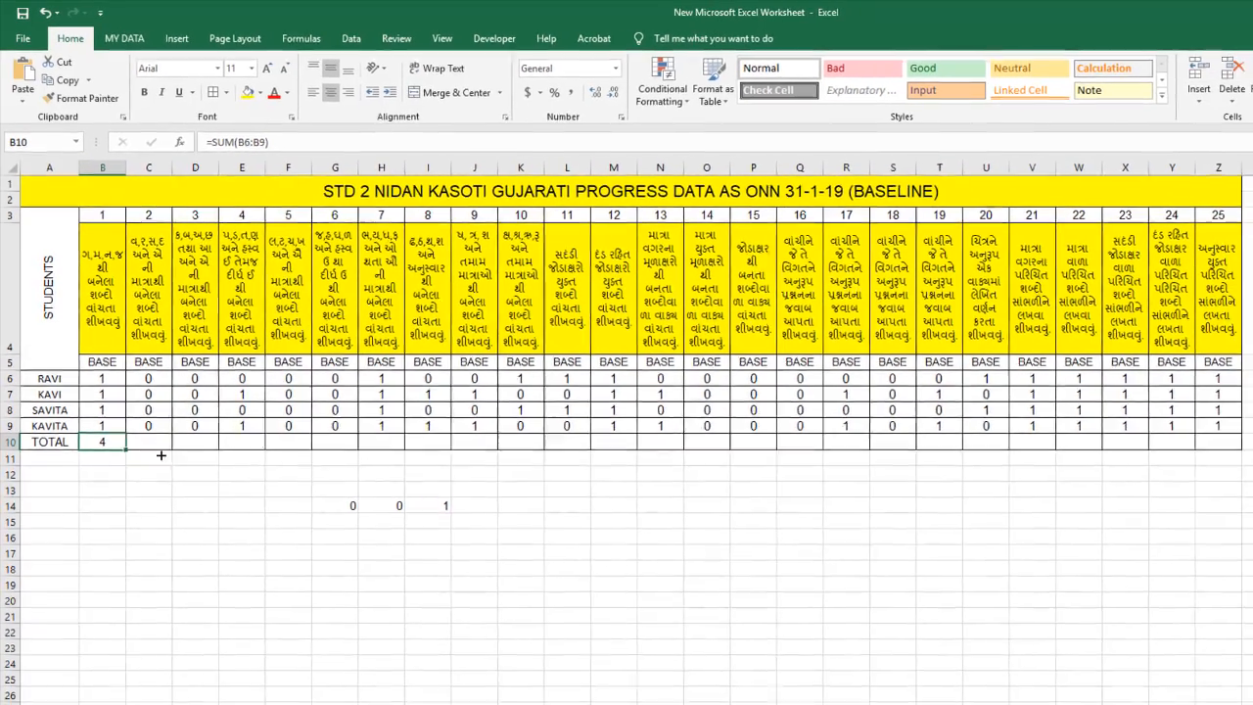
{"action": "left_click_drag", "start_coordinate": [133, 471], "coordinate": [1219, 469]}
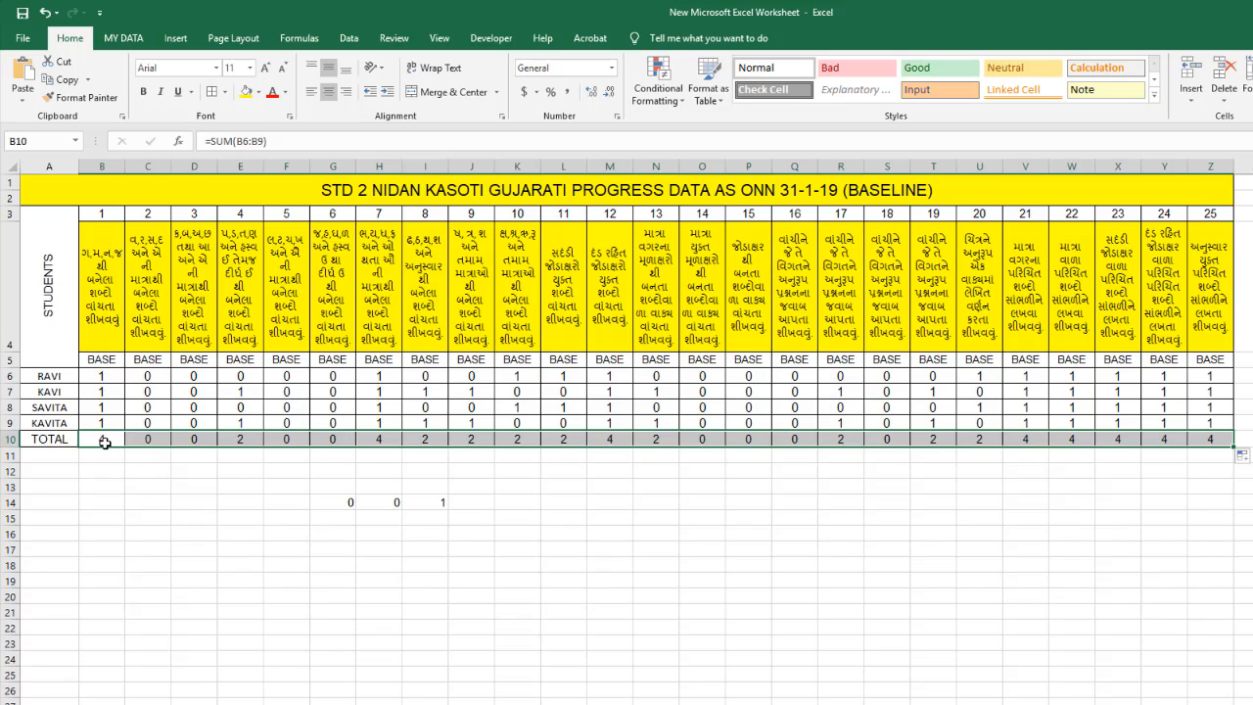
{"action": "left_click", "coordinate": [105, 442]}
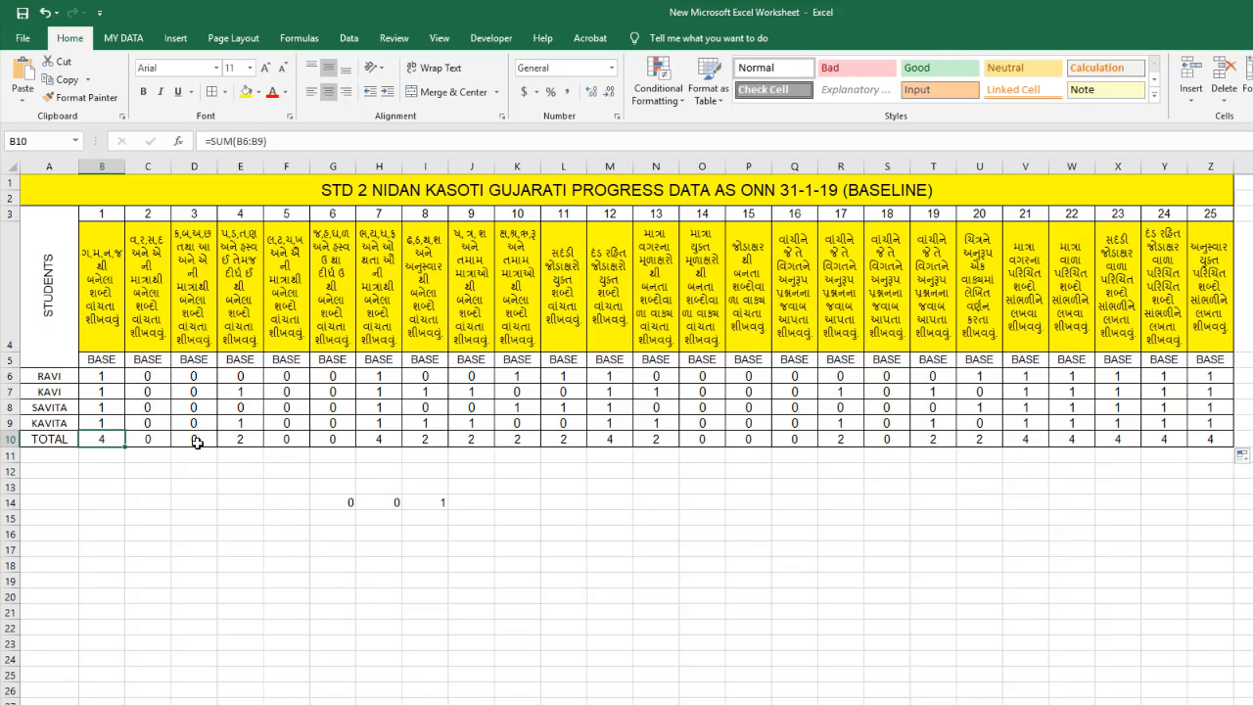
{"action": "left_click", "coordinate": [254, 376]}
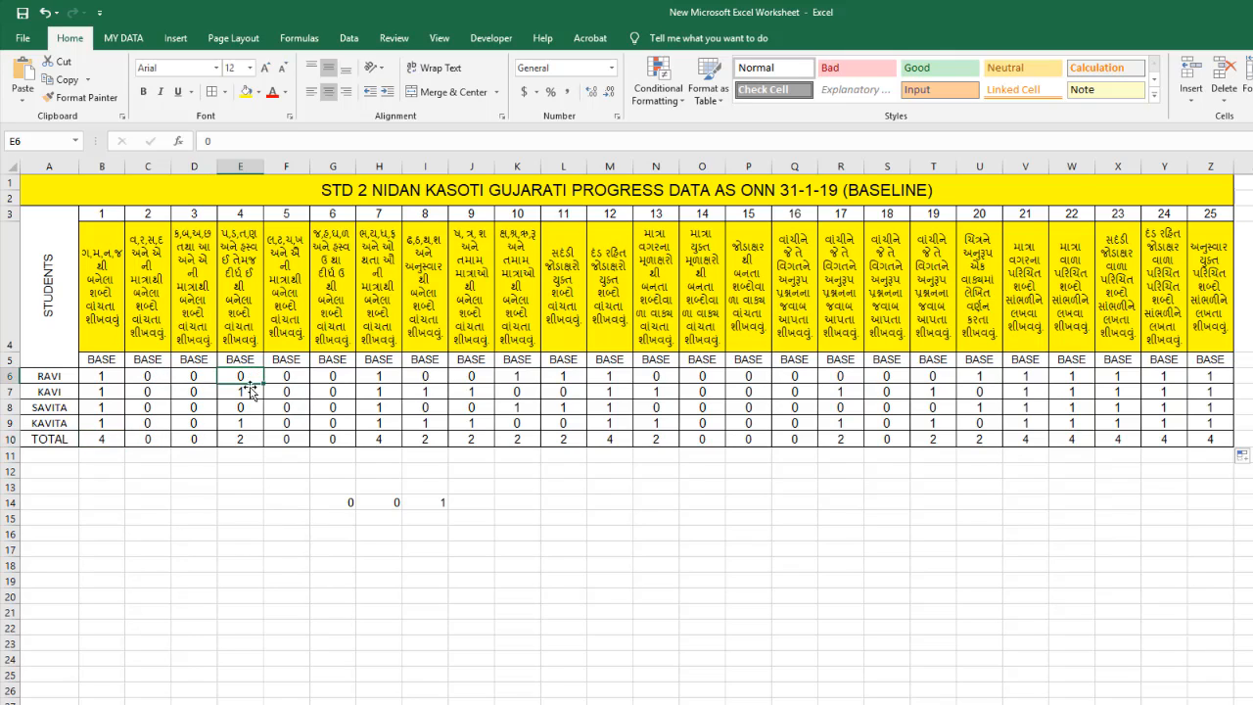
{"action": "left_click", "coordinate": [251, 393]}
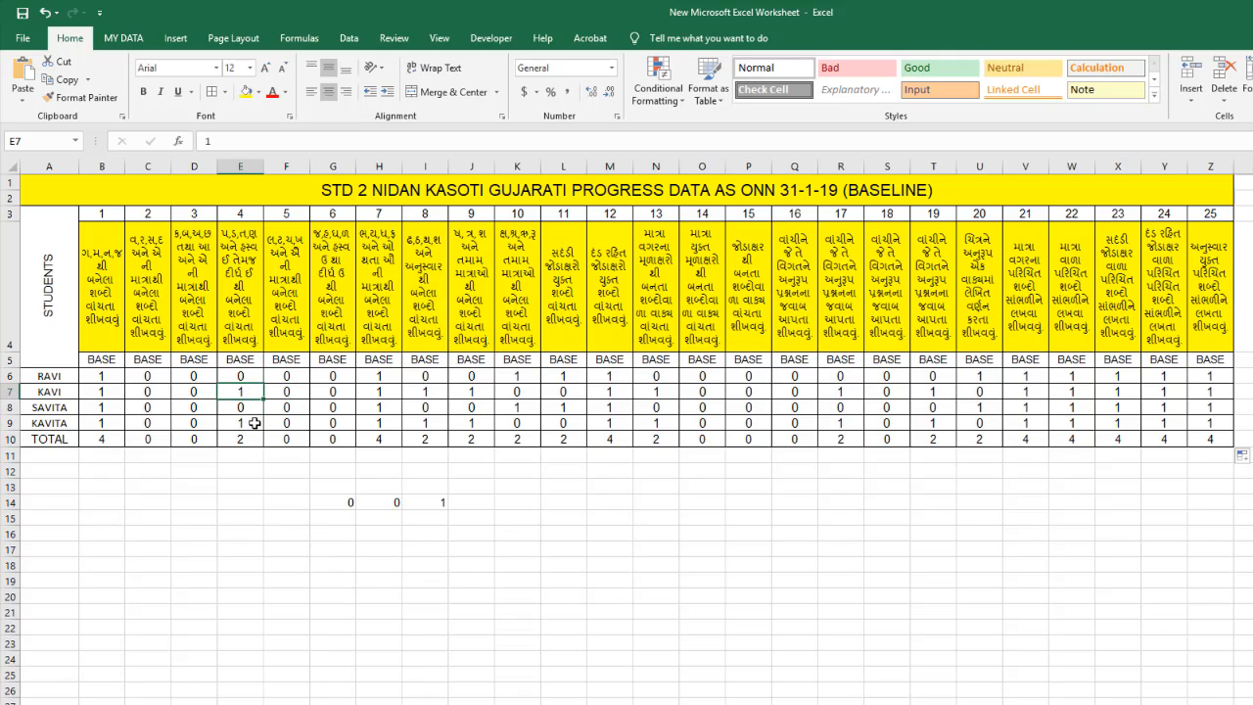
{"action": "left_click", "coordinate": [252, 423]}
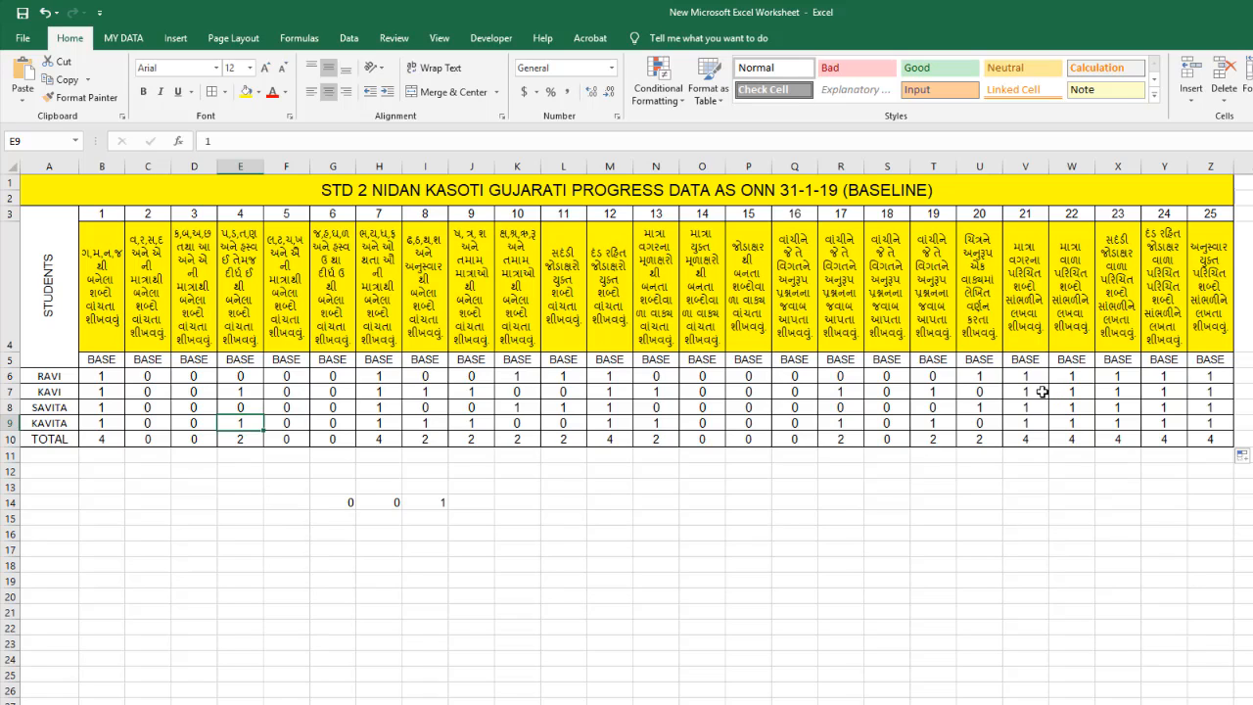
Enter 0, 1, 2, 3 and 4 across cells G15 to K15, directly below the score key
{"action": "left_click_drag", "start_coordinate": [1032, 377], "coordinate": [1207, 425]}
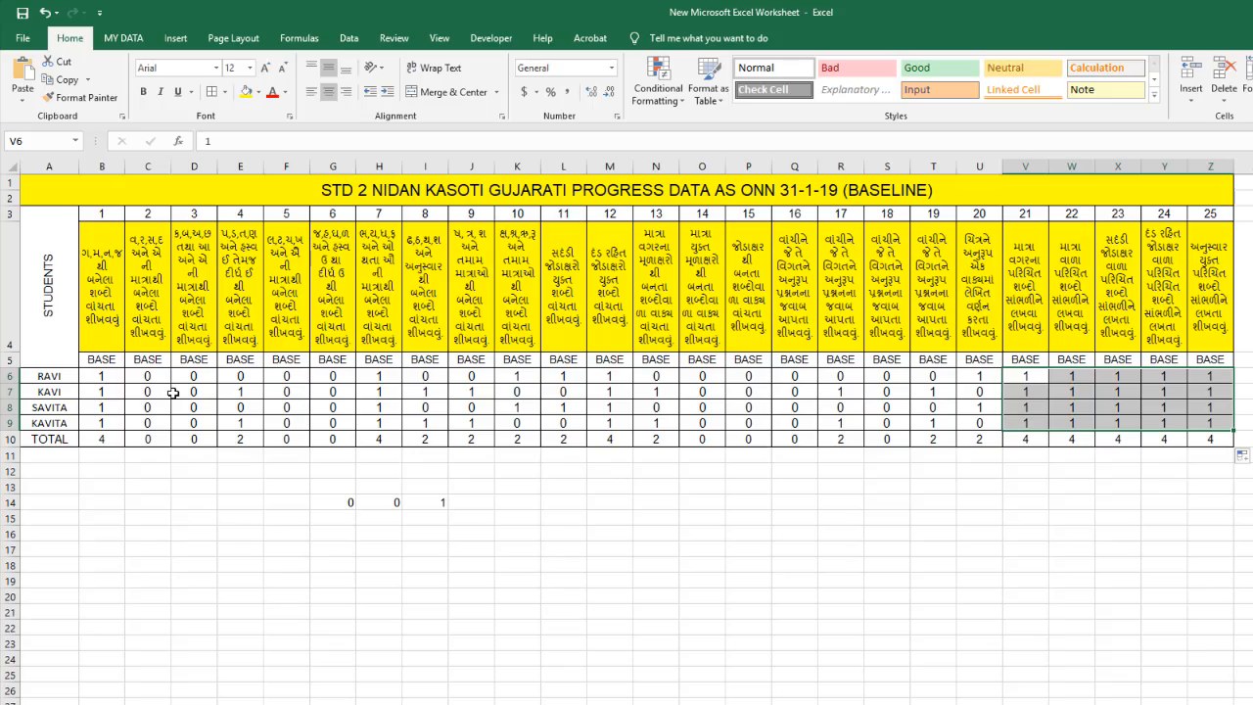
{"action": "left_click", "coordinate": [342, 520]}
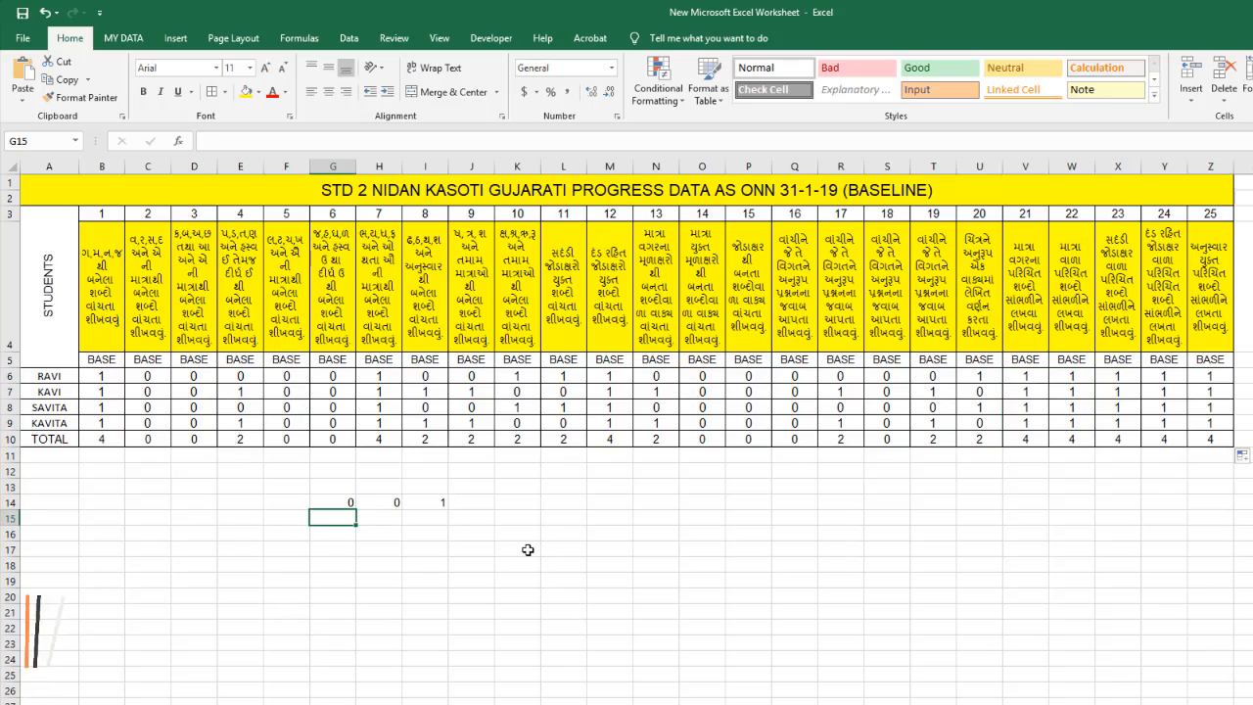
{"action": "type", "text": "0"}
{"action": "key", "text": "Tab"}
{"action": "type", "text": "1"}
{"action": "key", "text": "Tab"}
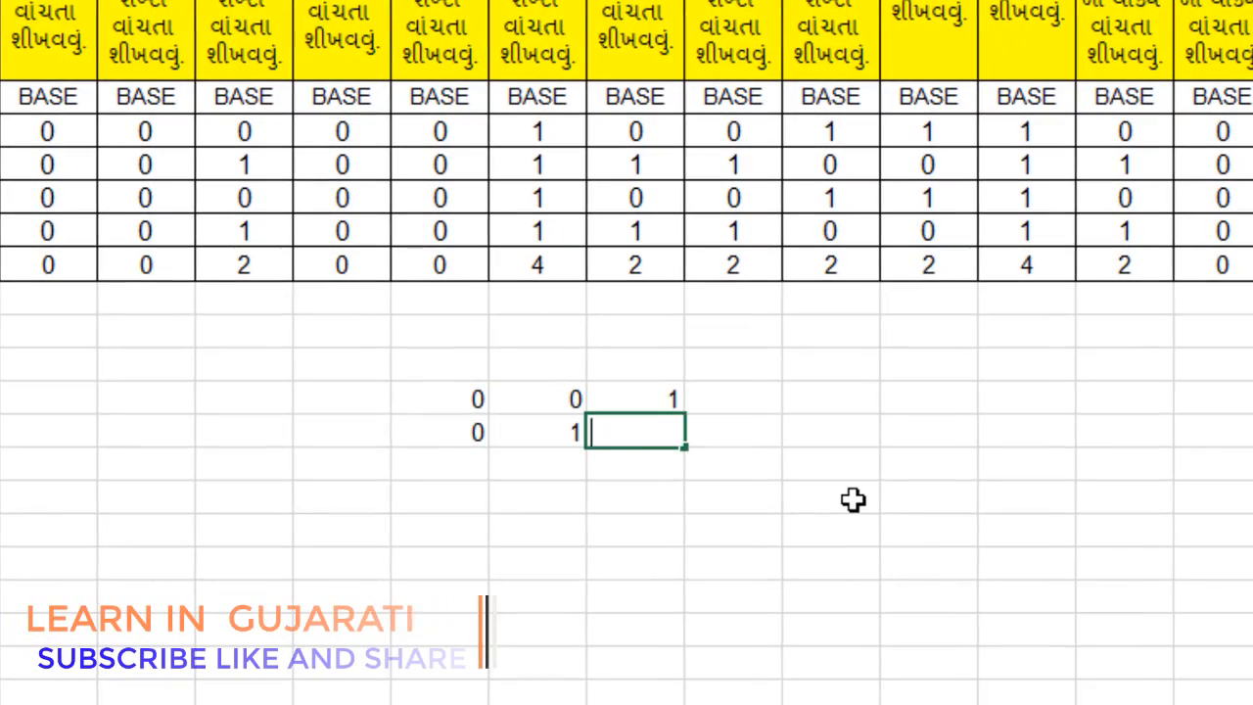
{"action": "type", "text": "2"}
{"action": "key", "text": "Tab"}
{"action": "type", "text": "3"}
{"action": "key", "text": "Tab"}
{"action": "type", "text": "4"}
{"action": "key", "text": "Tab"}
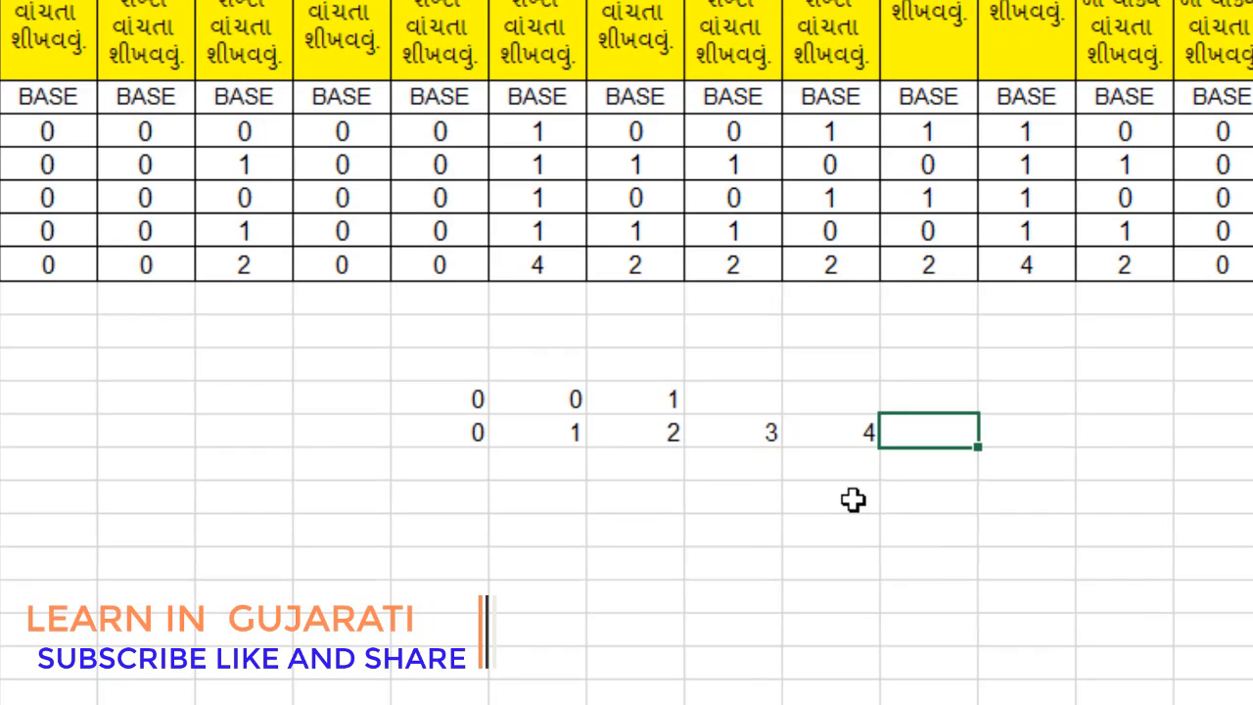
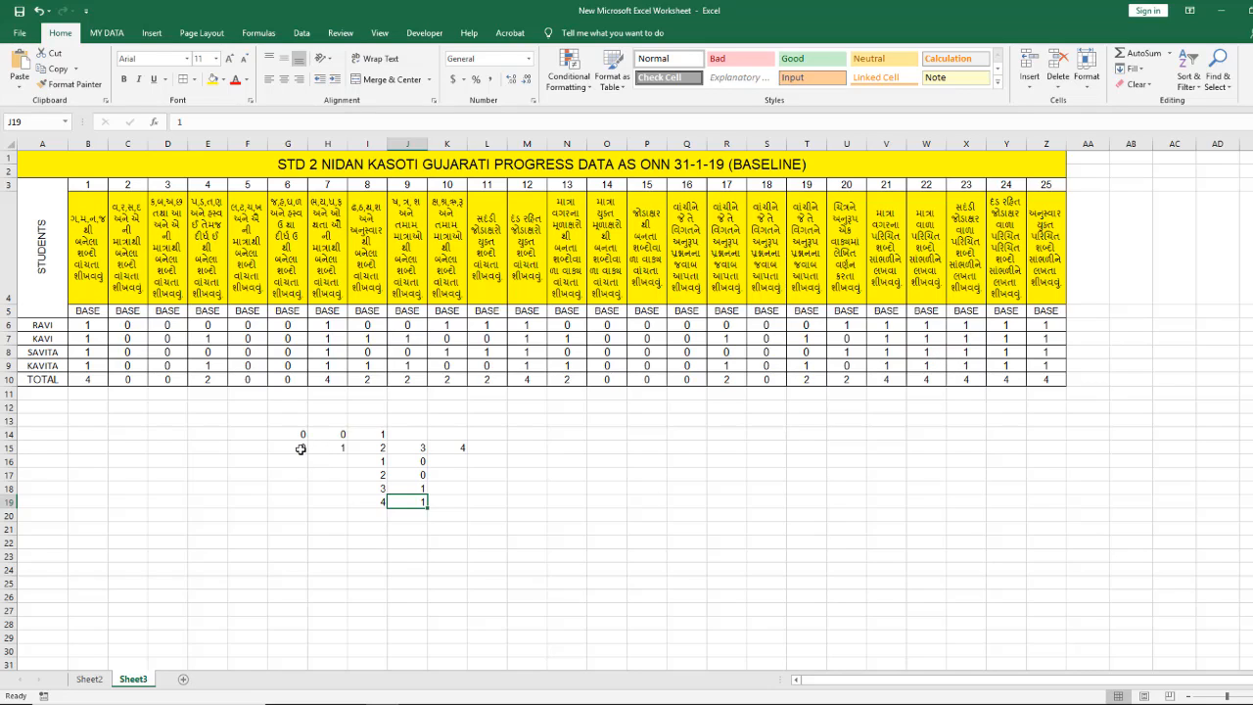
Switch to Sheet2 with the learners and achievers progress table
{"action": "left_click", "coordinate": [438, 497]}
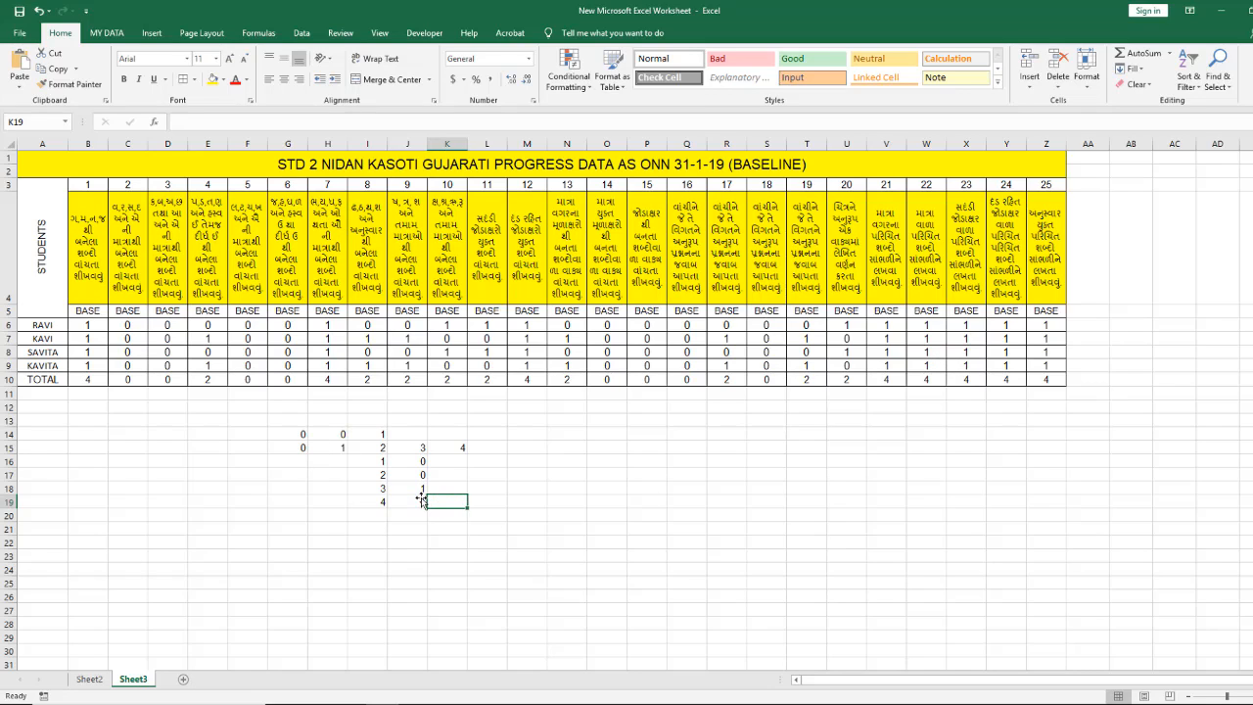
{"action": "left_click", "coordinate": [88, 681]}
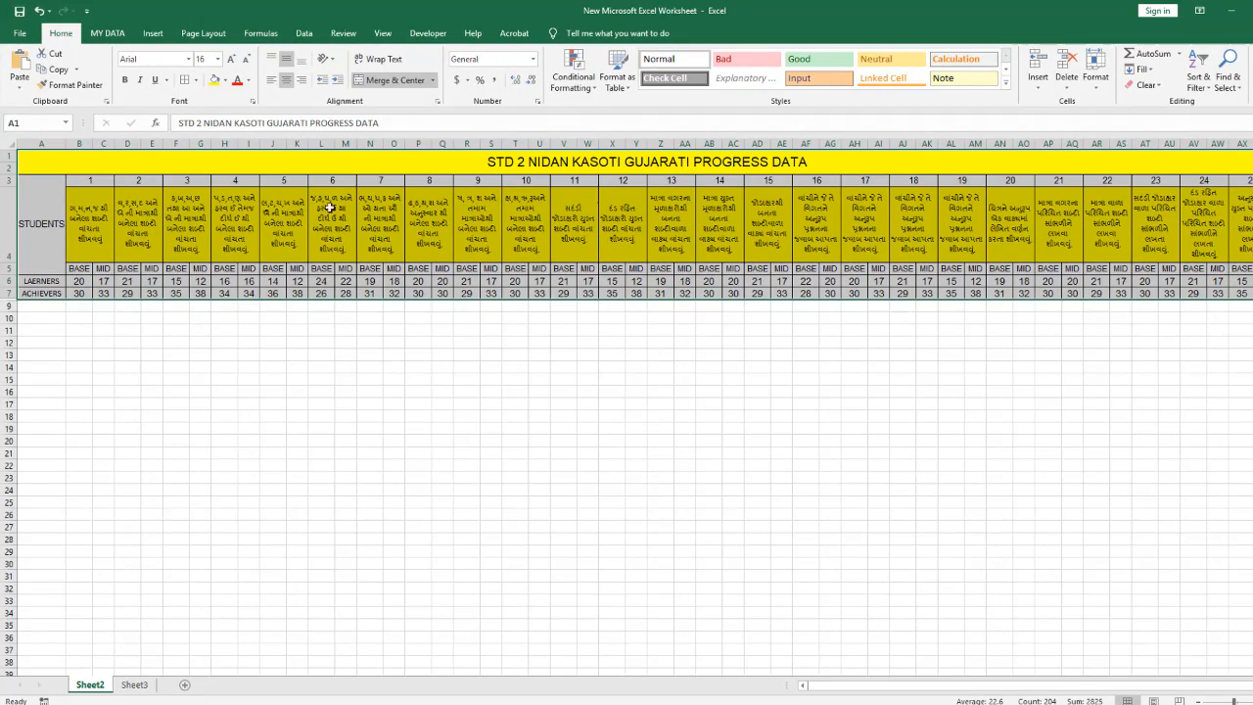
Insert a 2-D stacked bar chart from the selected learners and achievers table
{"action": "left_click", "coordinate": [152, 33]}
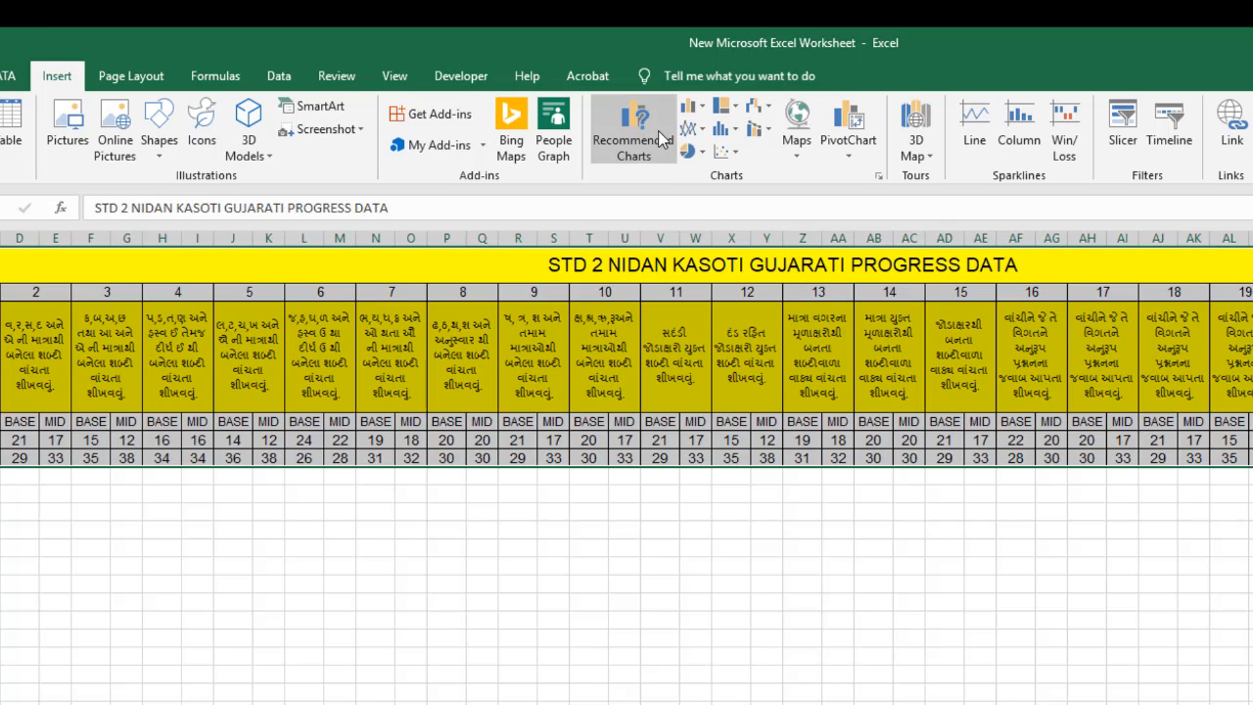
{"action": "left_click", "coordinate": [701, 108]}
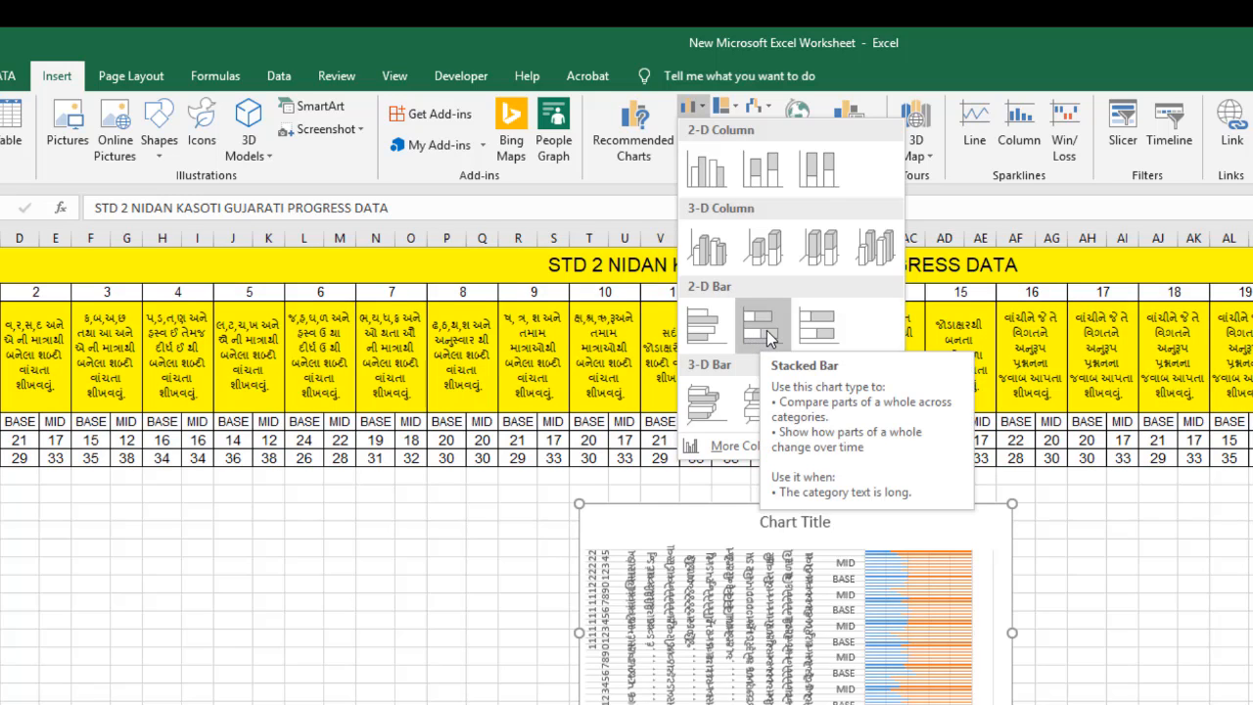
{"action": "left_click", "coordinate": [767, 330]}
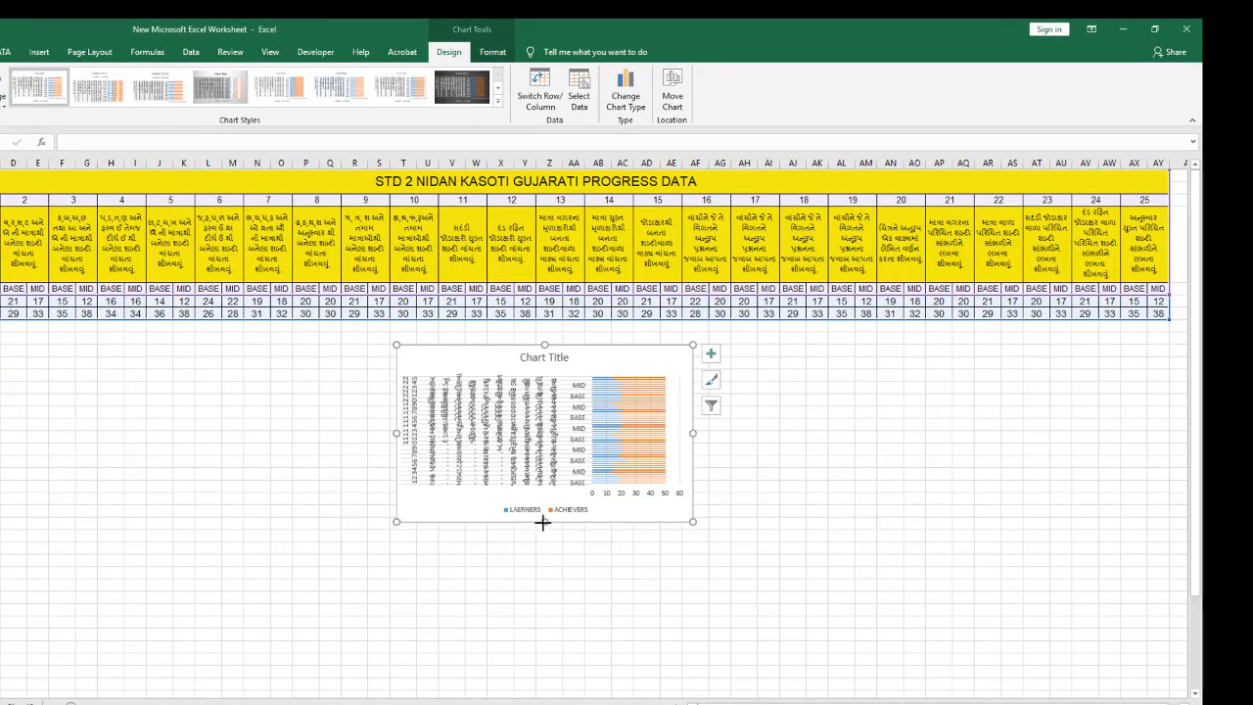
Widen the stacked bar chart and stretch it downward until its category labels are spaced out for all 25 questions
{"action": "left_click_drag", "start_coordinate": [542, 523], "coordinate": [534, 671]}
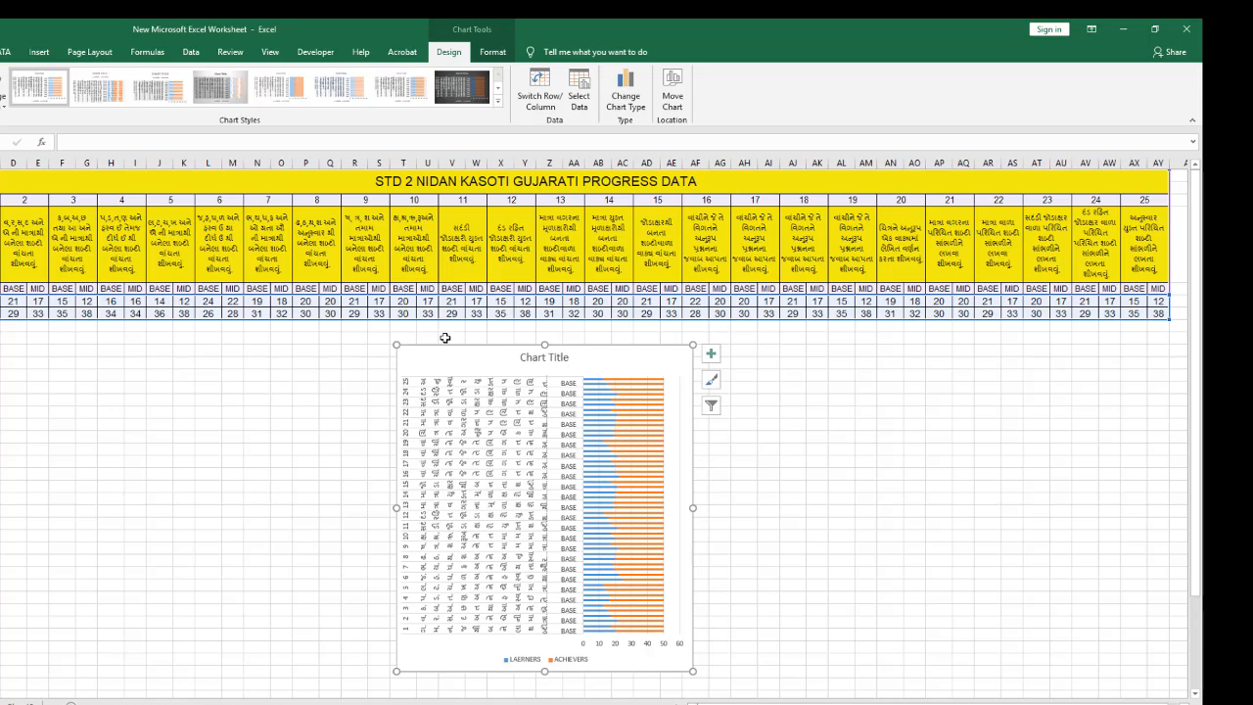
{"action": "left_click_drag", "start_coordinate": [693, 508], "coordinate": [776, 508]}
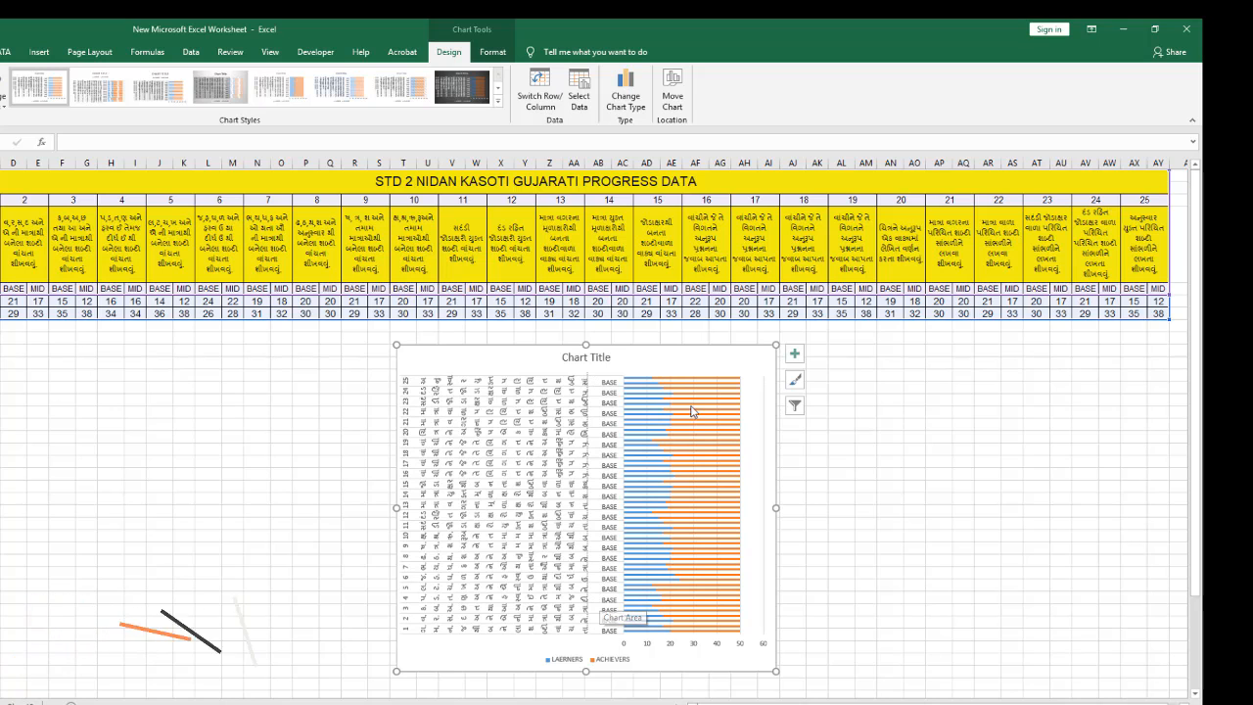
{"action": "scroll", "coordinate": [708, 574], "scroll_direction": "down", "scroll_amount": 3}
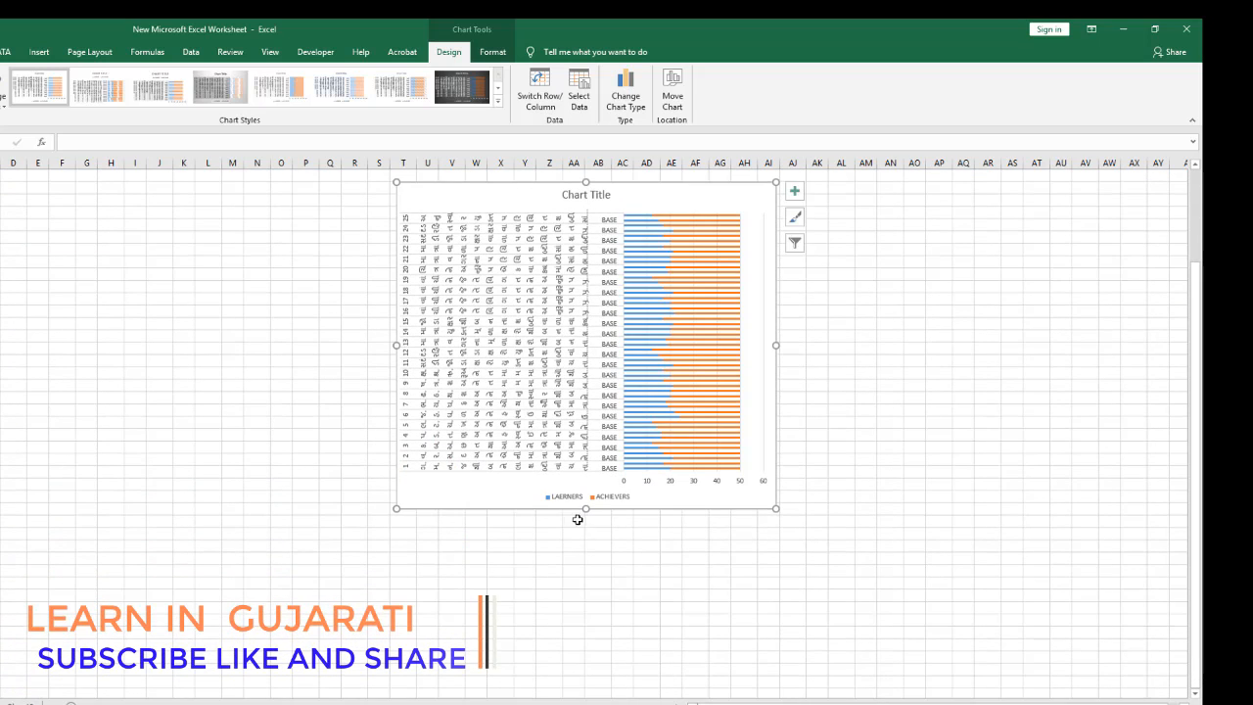
{"action": "left_click_drag", "start_coordinate": [586, 508], "coordinate": [589, 637]}
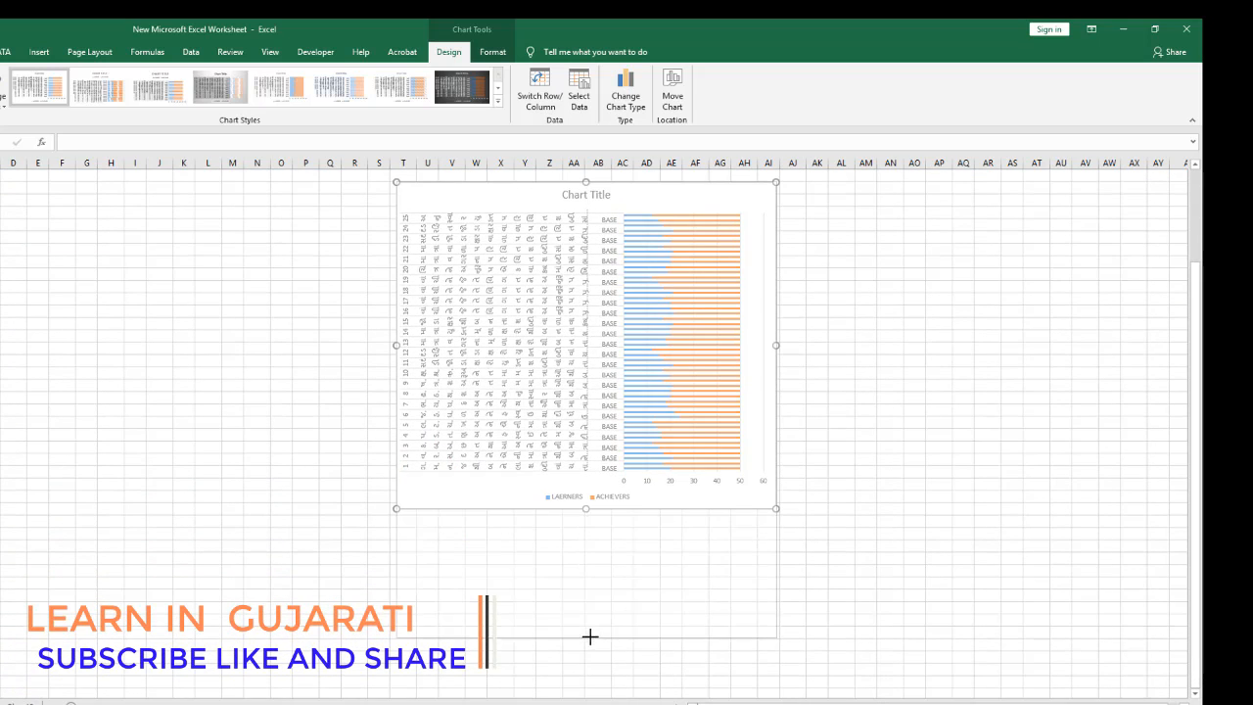
{"action": "left_click_drag", "start_coordinate": [603, 586], "coordinate": [603, 587]}
{"action": "scroll", "coordinate": [604, 546], "scroll_direction": "down", "scroll_amount": 1}
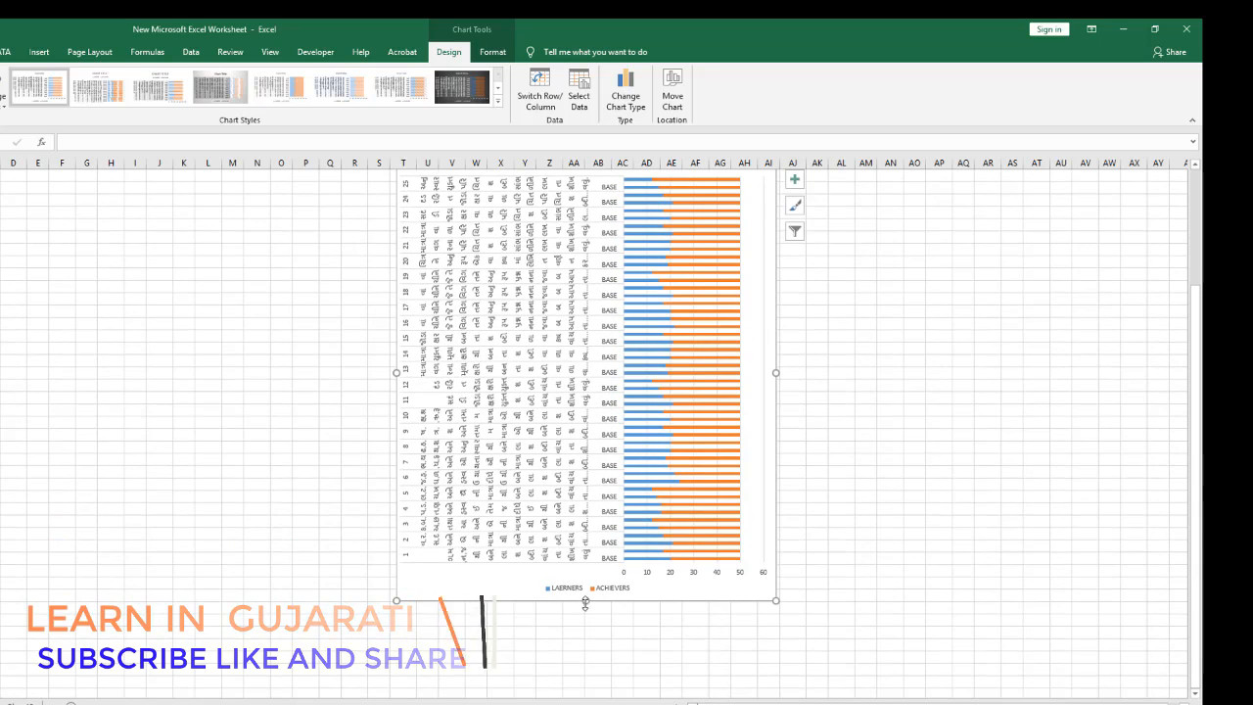
{"action": "left_click_drag", "start_coordinate": [584, 636], "coordinate": [587, 676]}
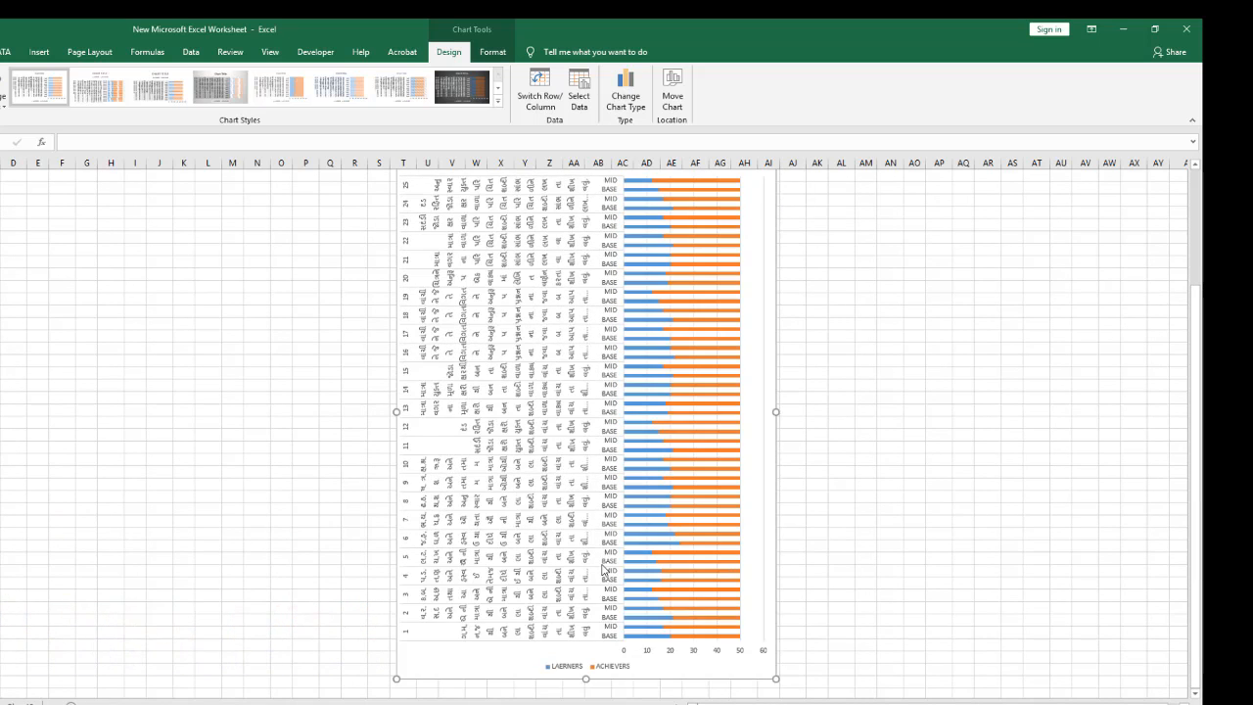
{"action": "scroll", "coordinate": [607, 578], "scroll_direction": "down", "scroll_amount": 2}
{"action": "left_click_drag", "start_coordinate": [584, 613], "coordinate": [583, 682]}
{"action": "scroll", "coordinate": [627, 522], "scroll_direction": "up", "scroll_amount": 1}
{"action": "scroll", "coordinate": [628, 522], "scroll_direction": "up", "scroll_amount": 2}
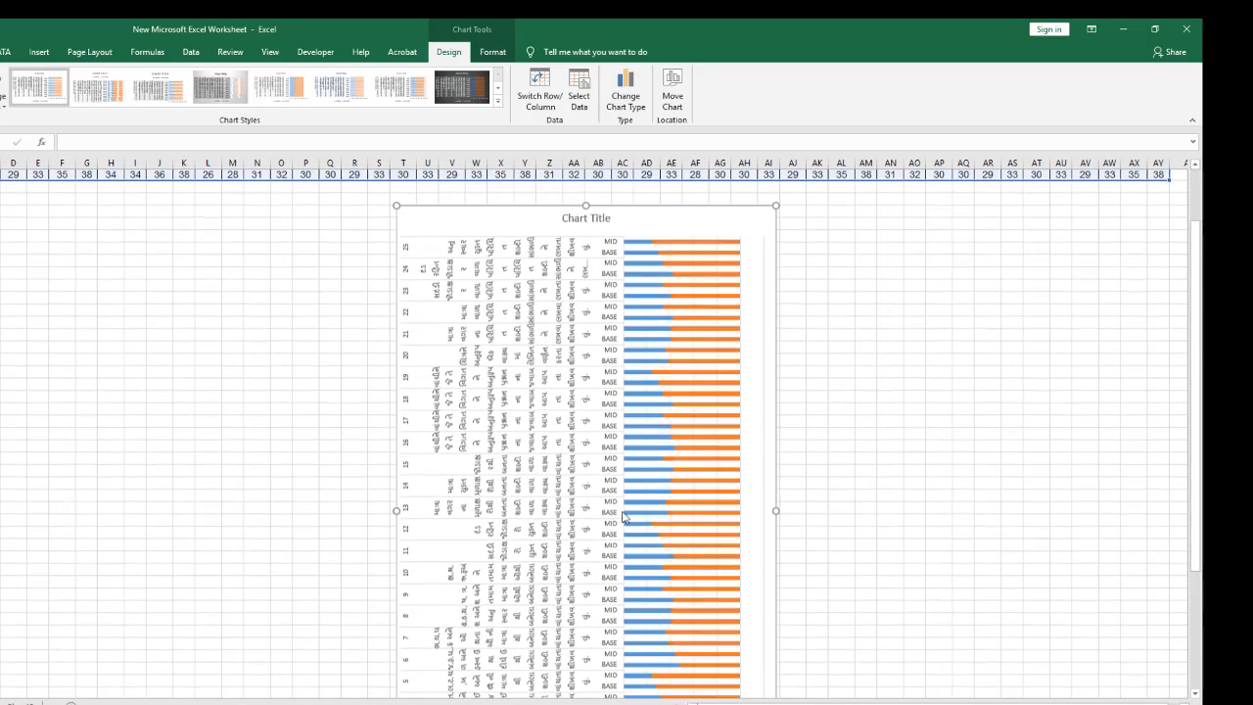
{"action": "scroll", "coordinate": [416, 343], "scroll_direction": "up", "scroll_amount": 2}
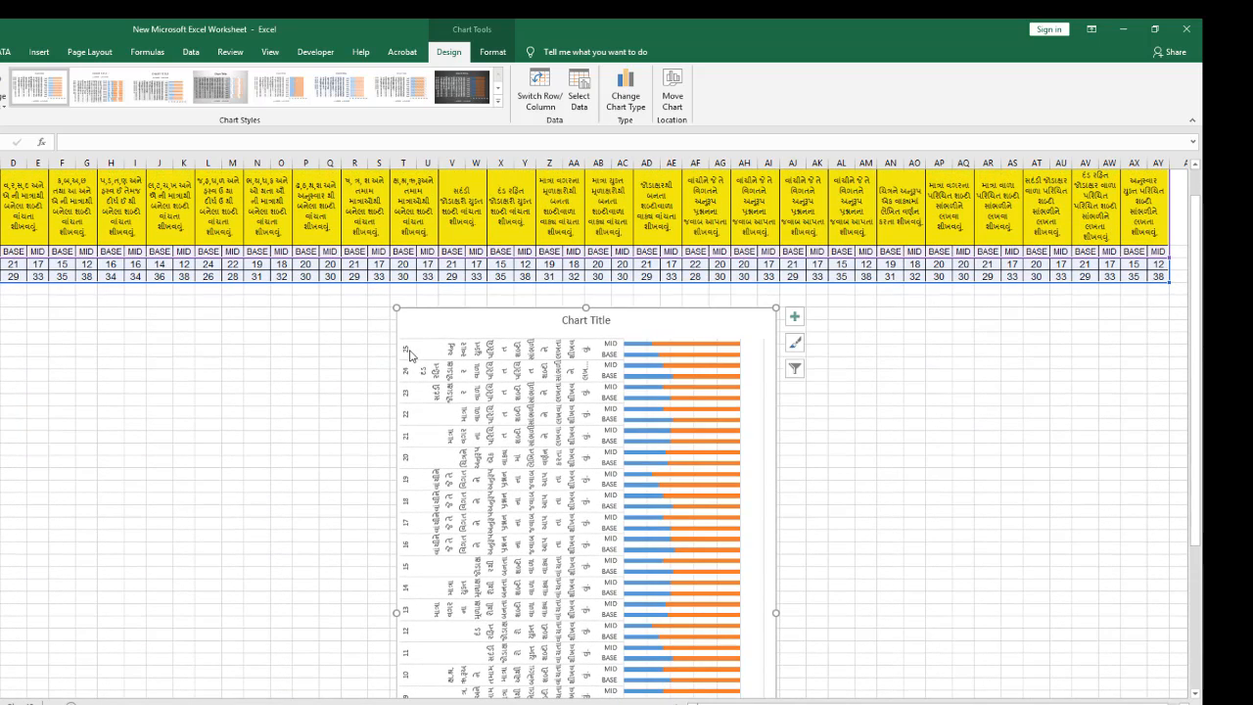
{"action": "scroll", "coordinate": [409, 353], "scroll_direction": "up", "scroll_amount": 1}
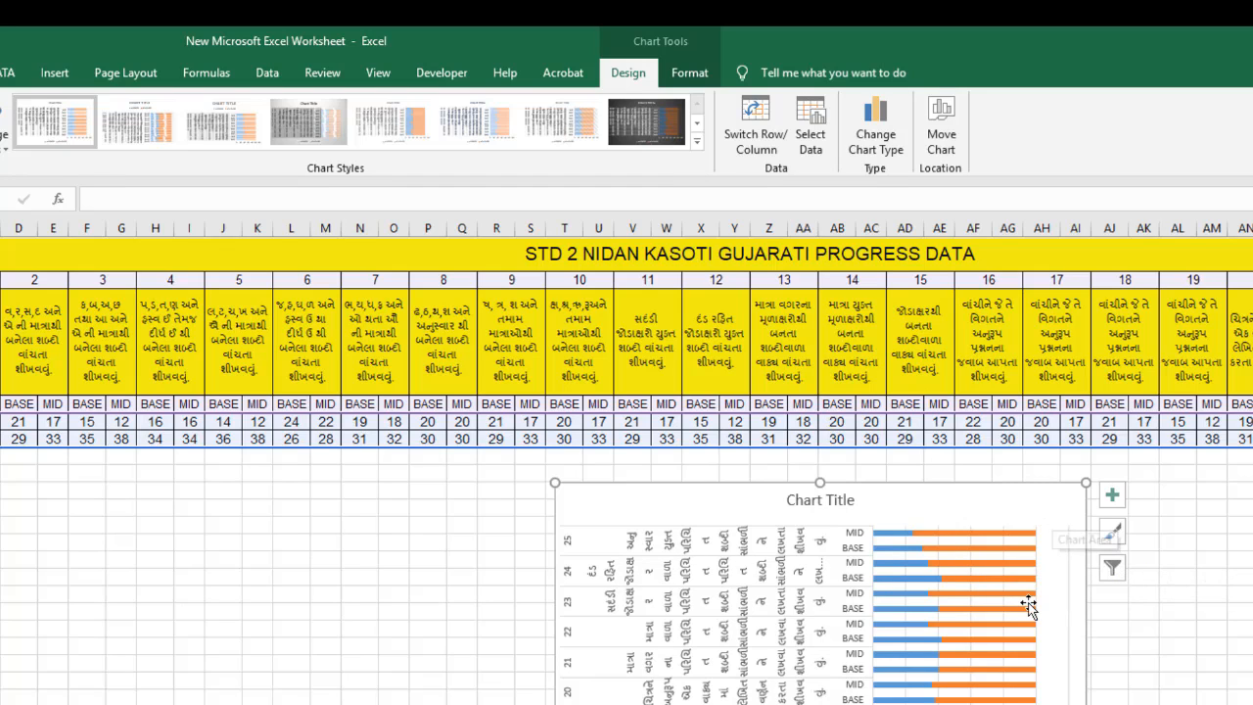
Look over the enlarged stacked bar chart and delete it from the sheet
{"action": "scroll", "coordinate": [1027, 607], "scroll_direction": "down", "scroll_amount": 5}
{"action": "scroll", "coordinate": [984, 669], "scroll_direction": "down", "scroll_amount": 1}
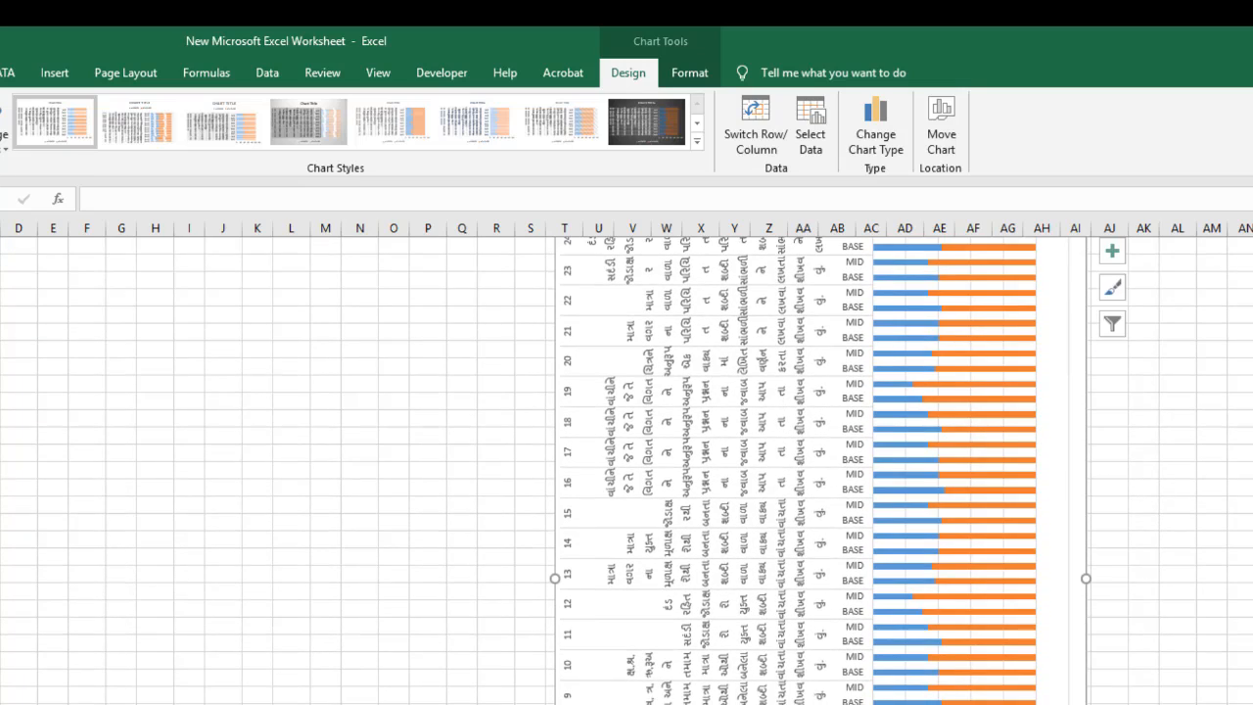
{"action": "scroll", "coordinate": [975, 654], "scroll_direction": "up", "scroll_amount": 6}
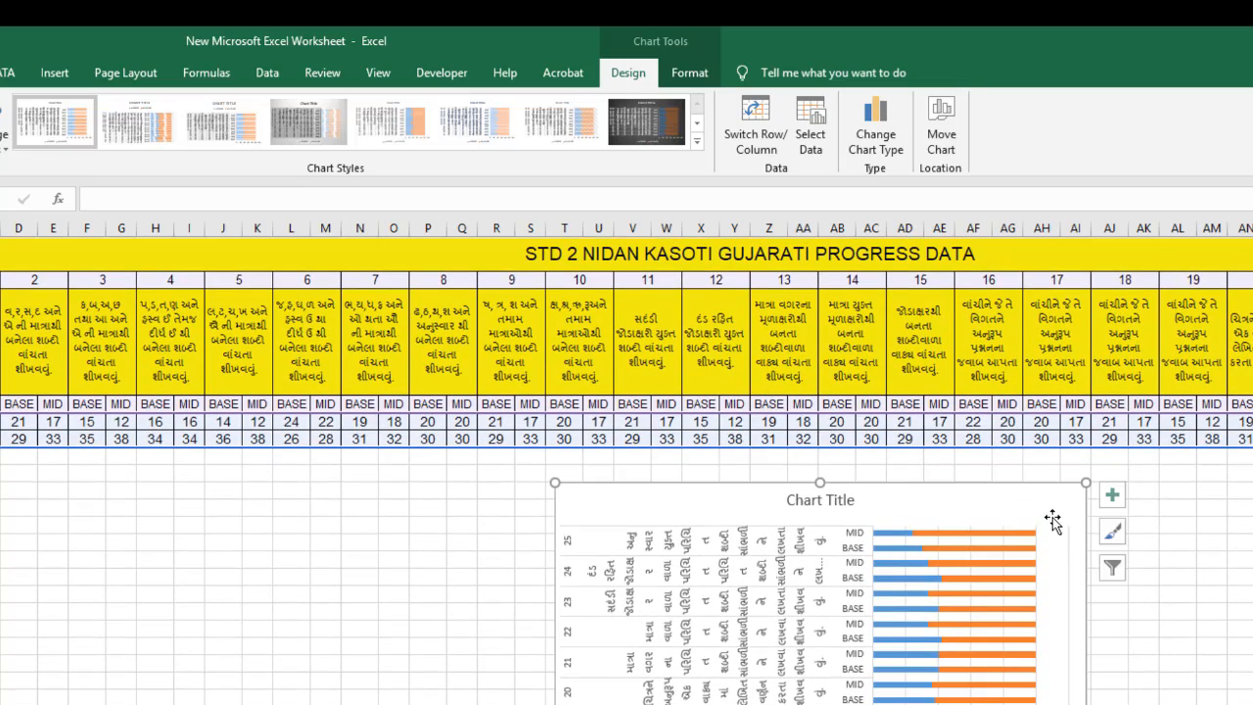
{"action": "key", "text": "Delete"}
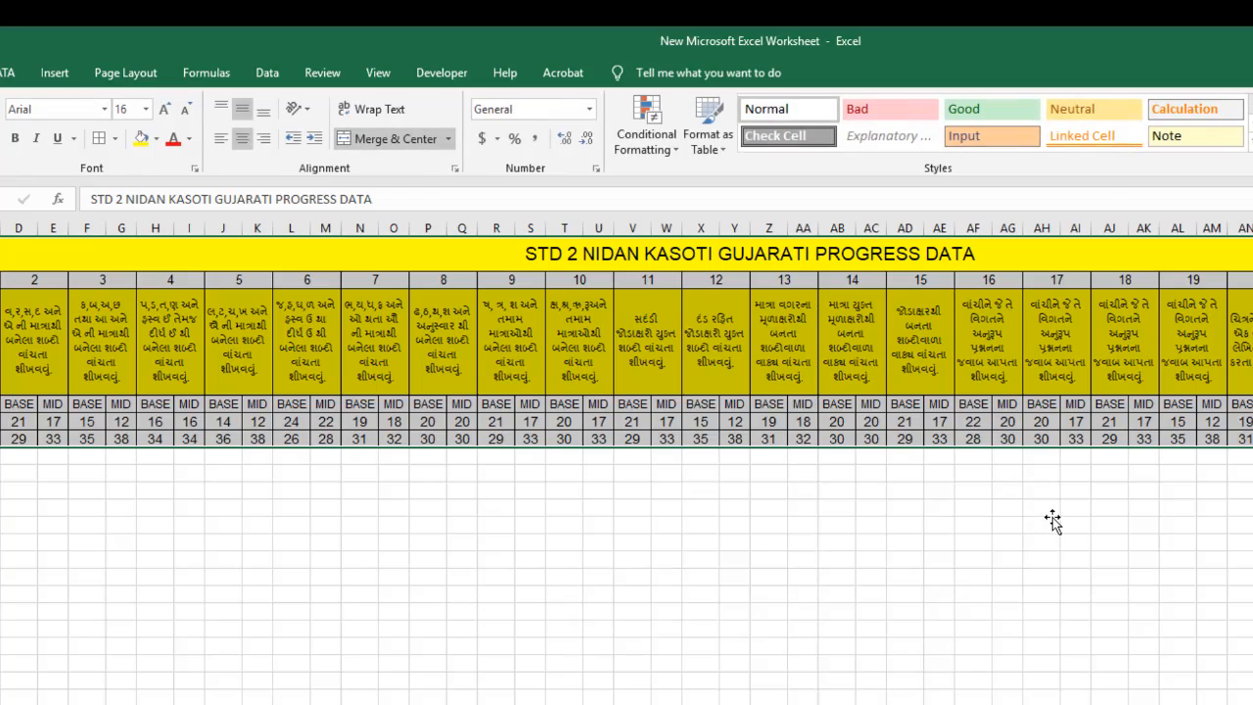
{"action": "left_click", "coordinate": [705, 523]}
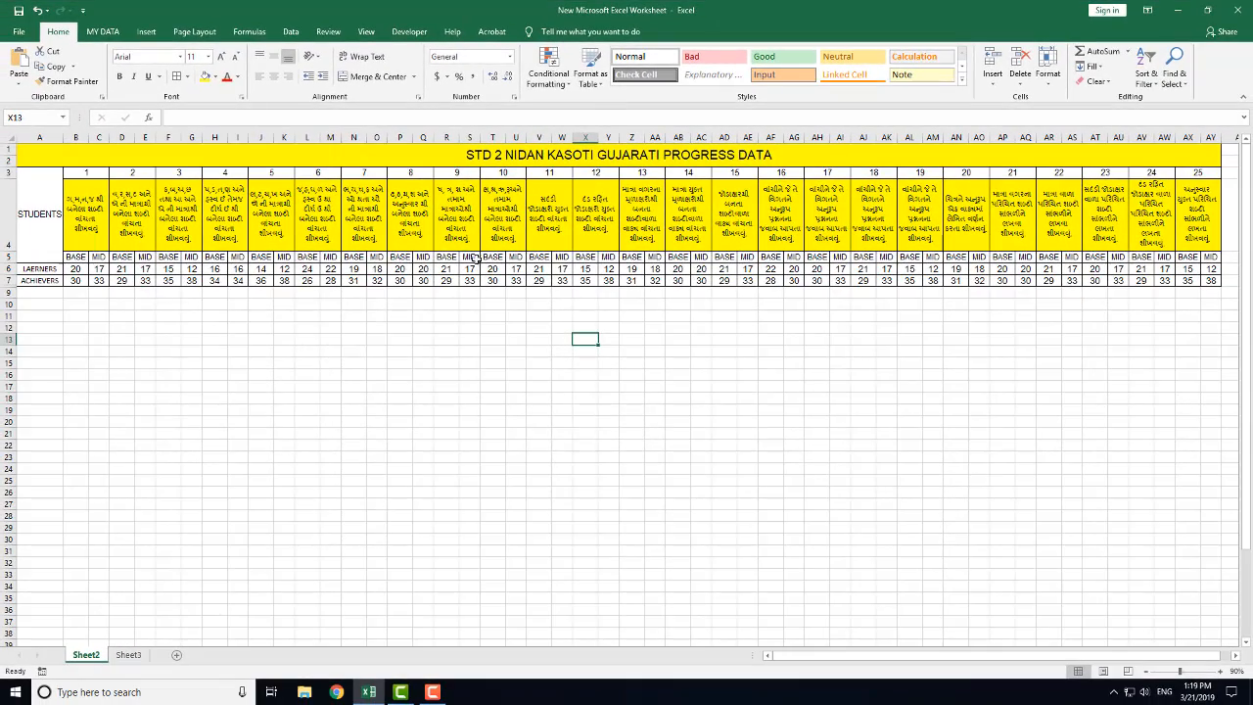
Select the whole progress table from A1 to AY7 and insert a 2-D stacked bar chart from it
{"action": "left_click_drag", "start_coordinate": [524, 154], "coordinate": [512, 279]}
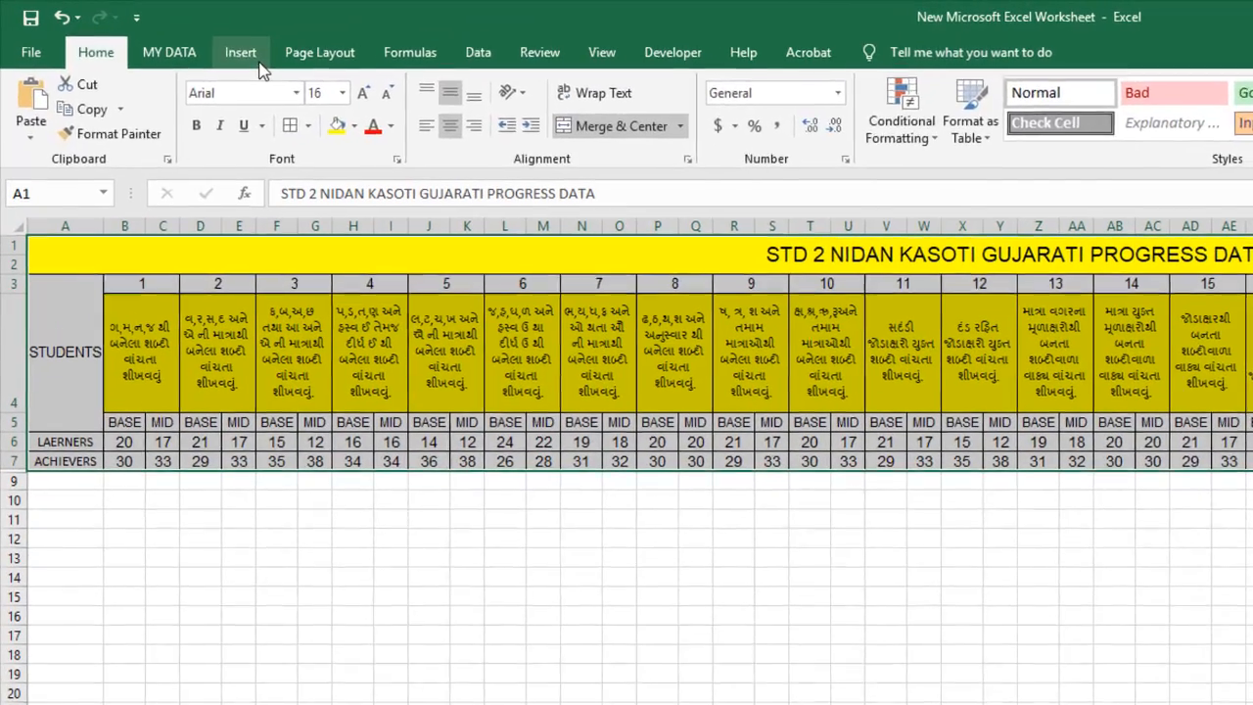
{"action": "left_click", "coordinate": [146, 32]}
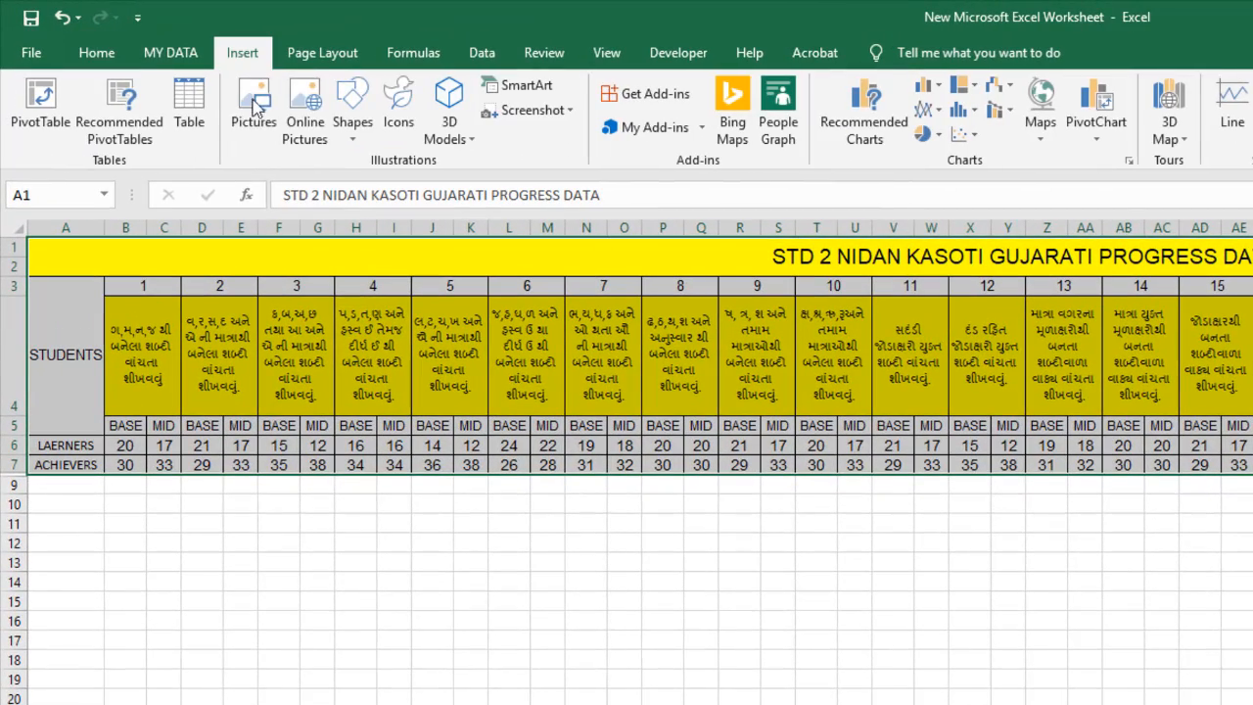
{"action": "left_click", "coordinate": [924, 85]}
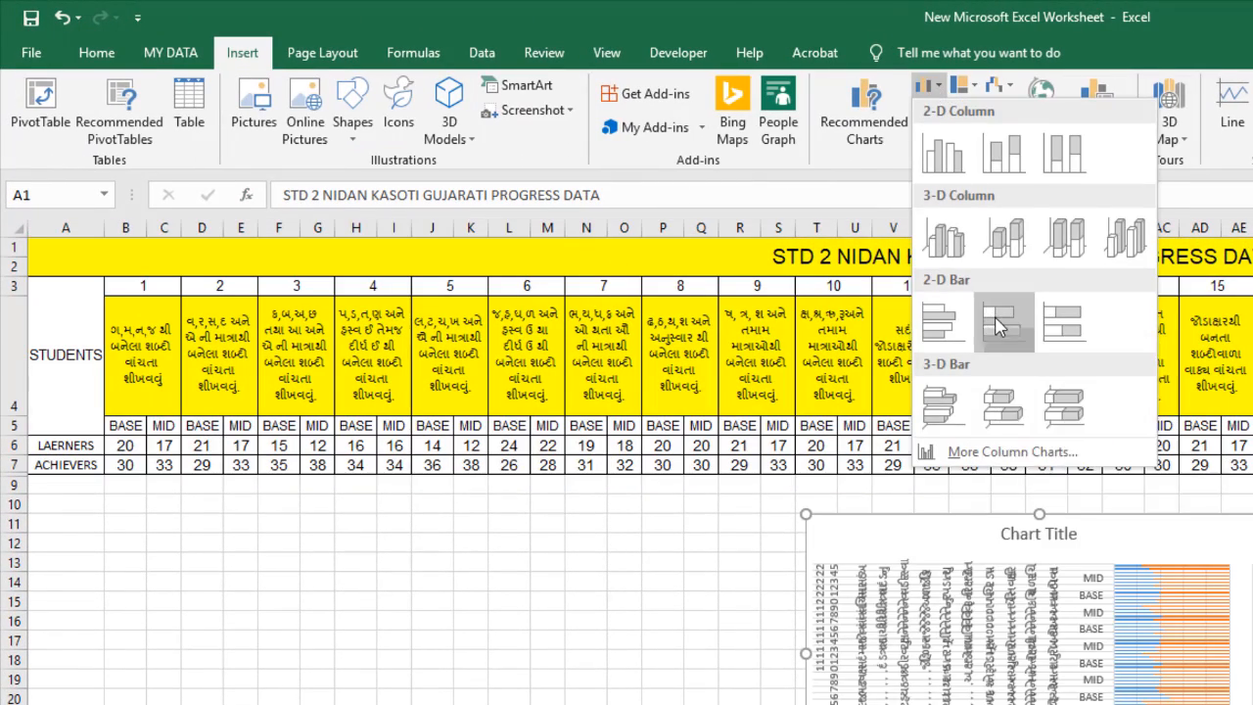
{"action": "left_click", "coordinate": [999, 328]}
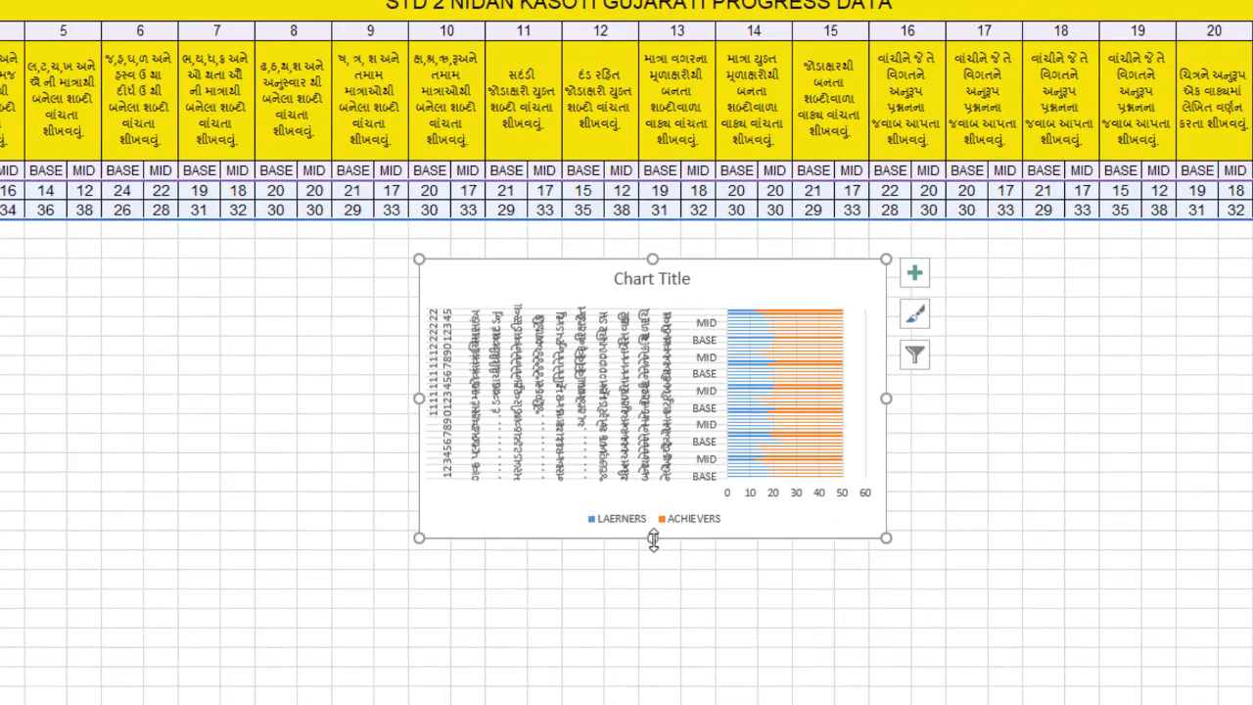
Make the chart taller, down to about row 29, and move it below the table under columns B to M
{"action": "left_click_drag", "start_coordinate": [653, 537], "coordinate": [651, 632]}
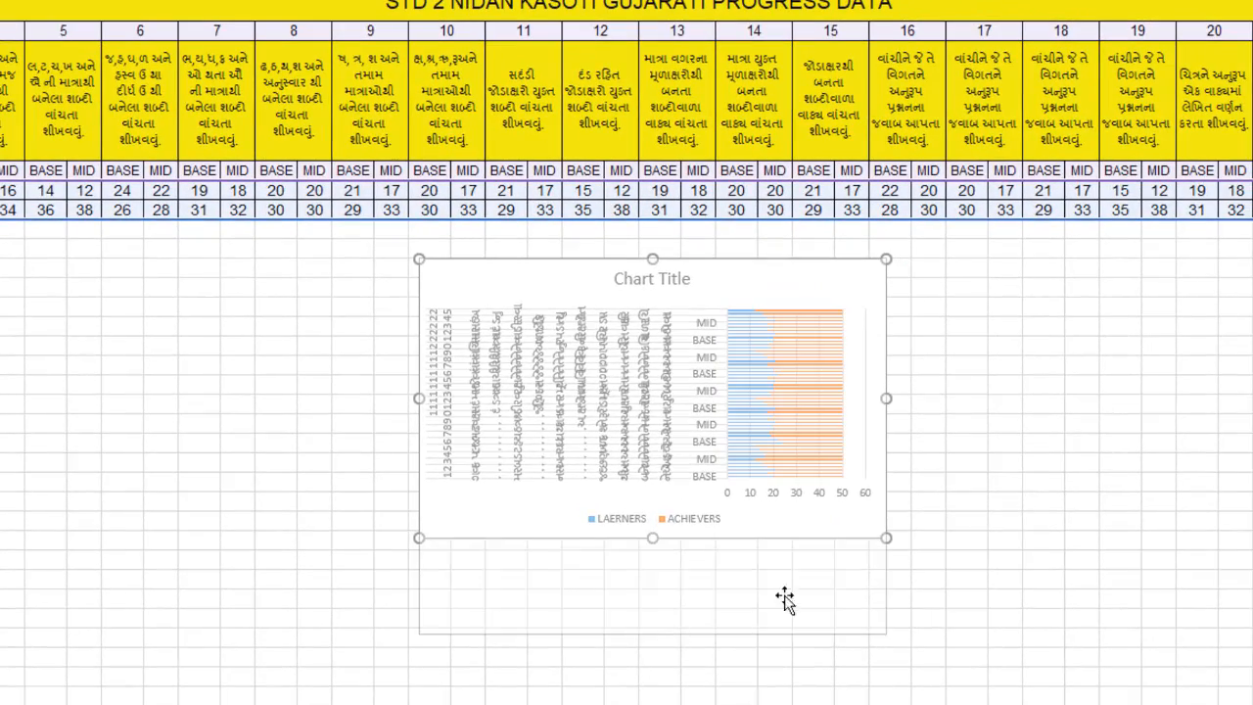
{"action": "left_click_drag", "start_coordinate": [814, 619], "coordinate": [470, 620]}
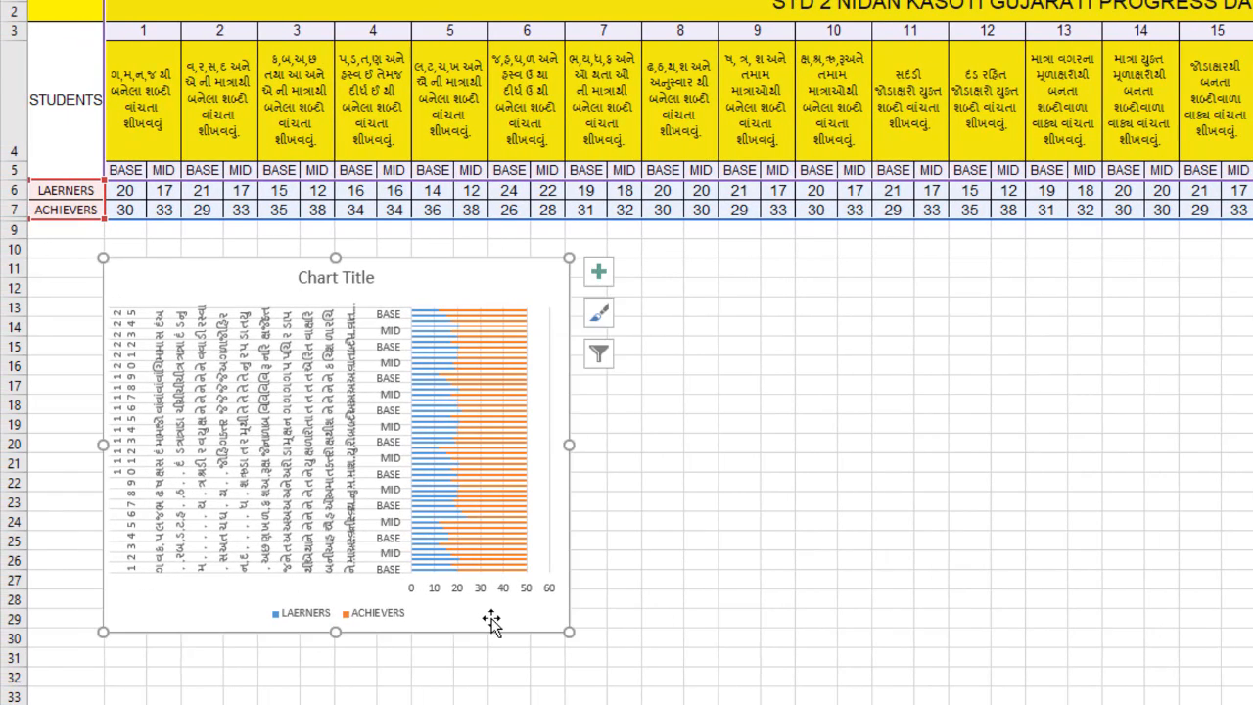
Clear every category from the stacked bar chart's filter, leaving the LAERNERS and ACHIEVERS series selected
{"action": "left_click", "coordinate": [596, 357]}
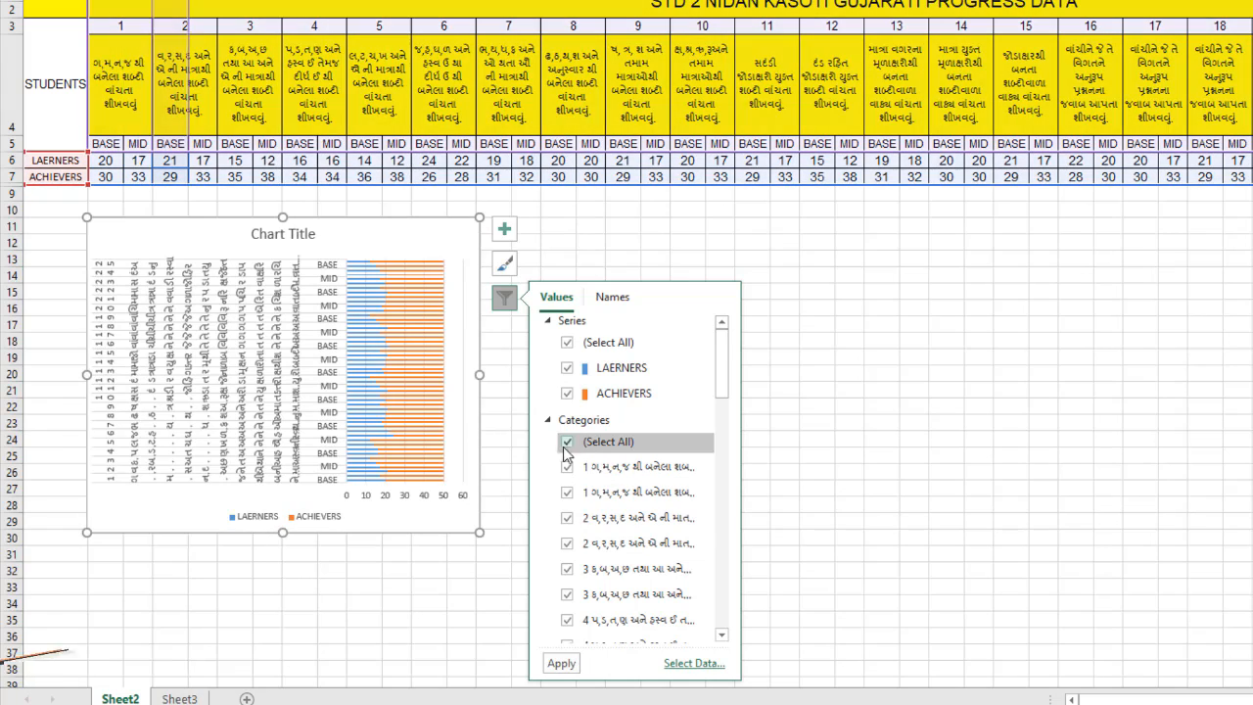
{"action": "left_click", "coordinate": [567, 441]}
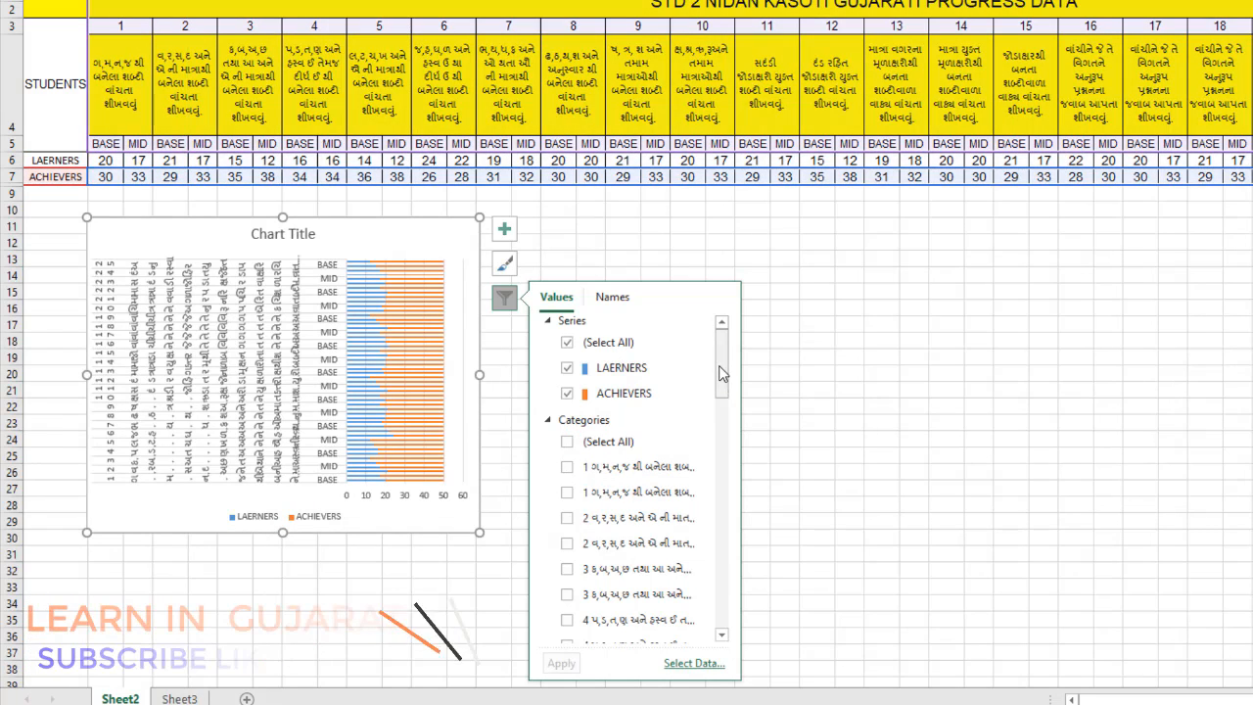
{"action": "scroll", "coordinate": [718, 395], "scroll_direction": "down", "scroll_amount": 3}
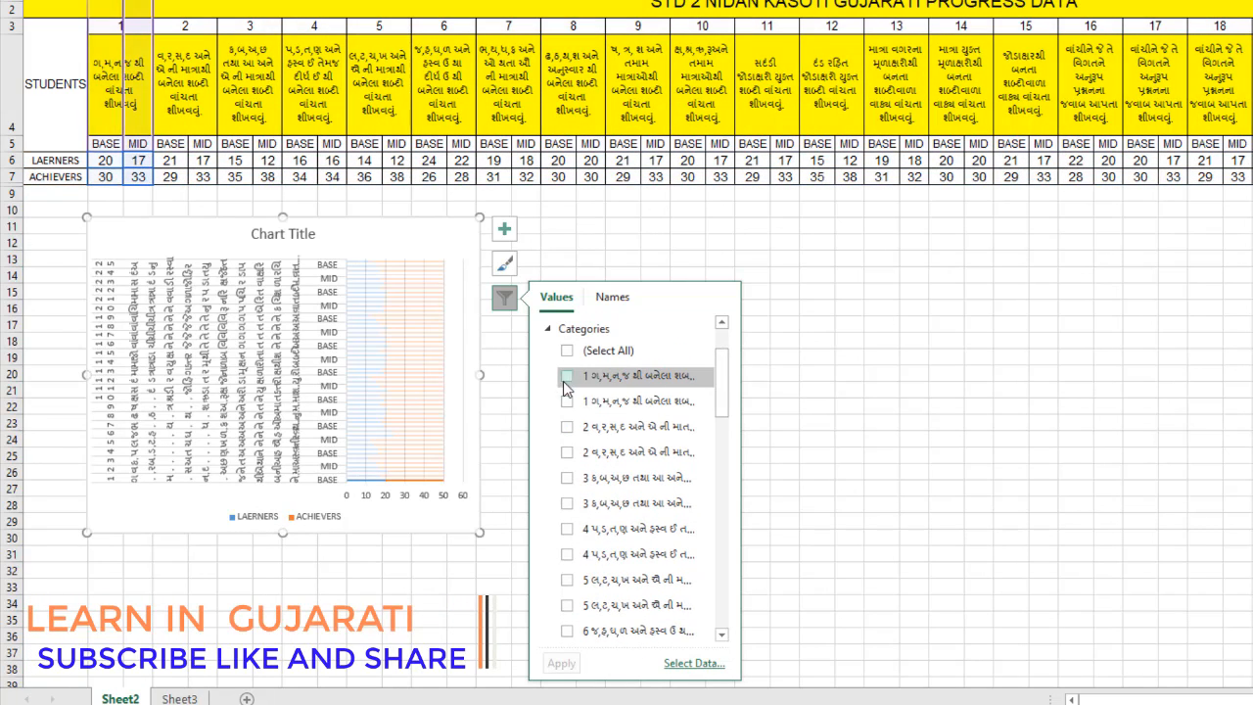
Filter the chart to the BASE and MID categories of questions 1 to 5 and apply the selection
{"action": "left_click", "coordinate": [567, 376]}
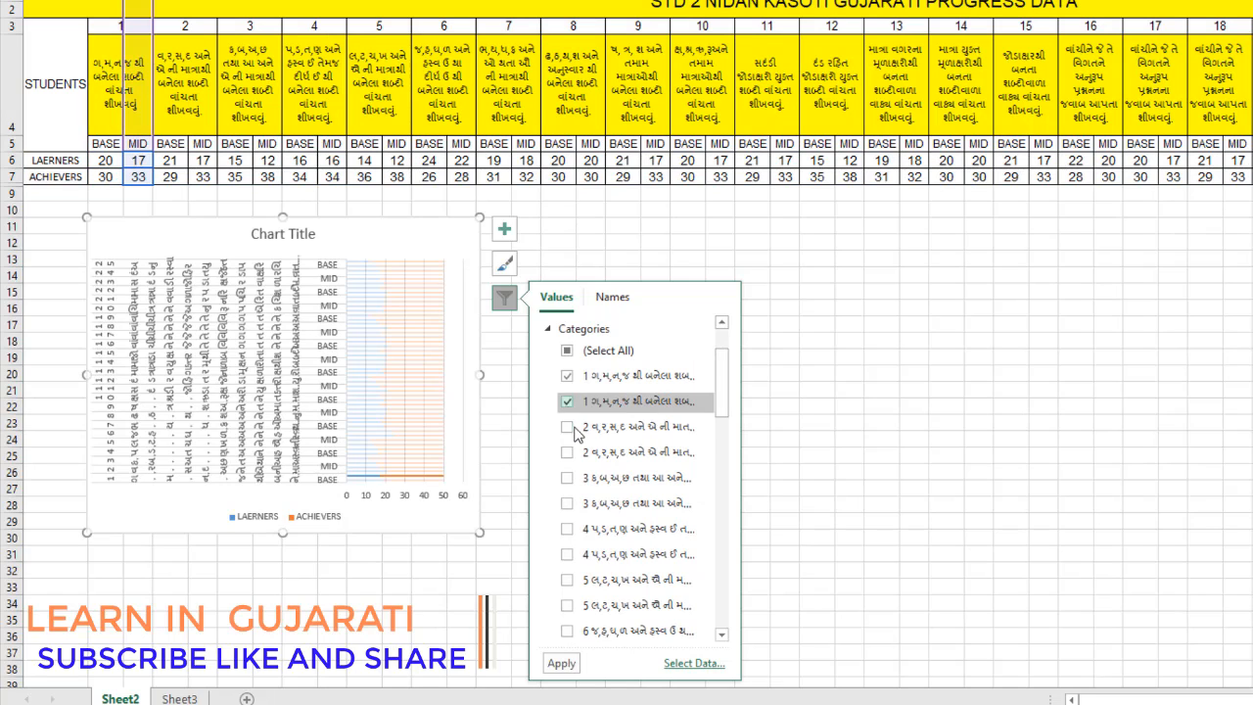
{"action": "left_click", "coordinate": [567, 427]}
{"action": "left_click", "coordinate": [567, 452]}
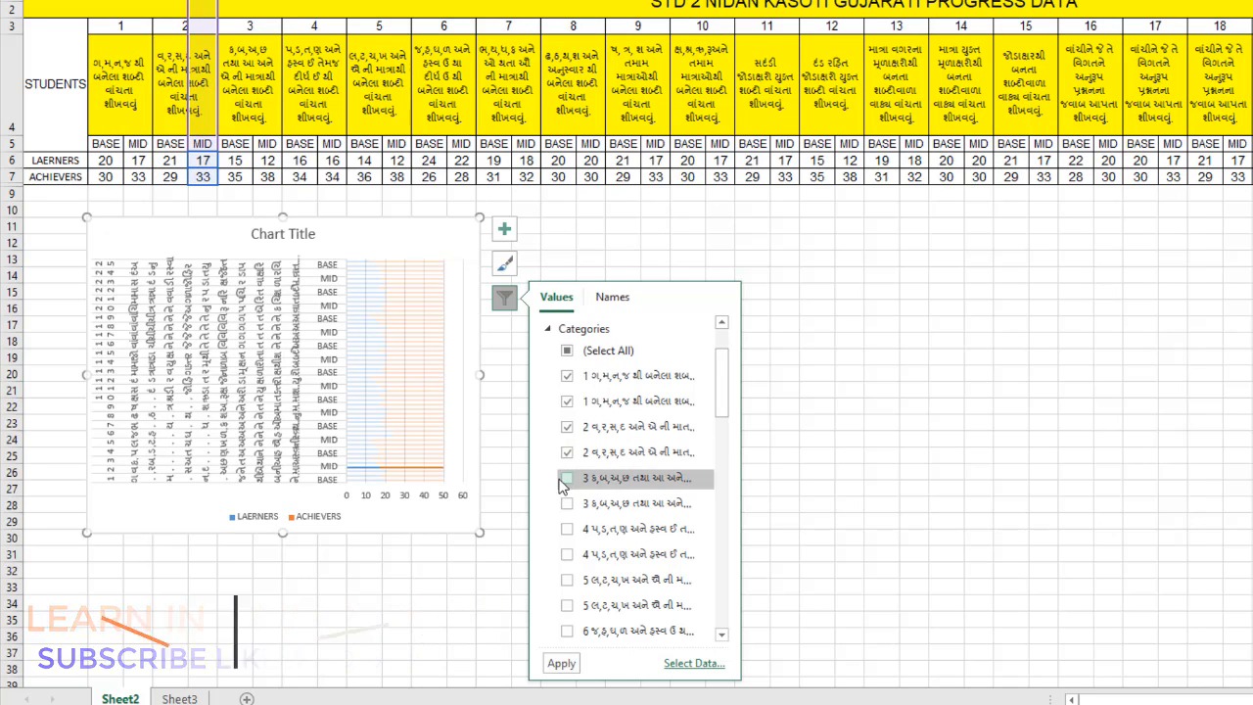
{"action": "left_click", "coordinate": [566, 479]}
{"action": "left_click", "coordinate": [566, 503]}
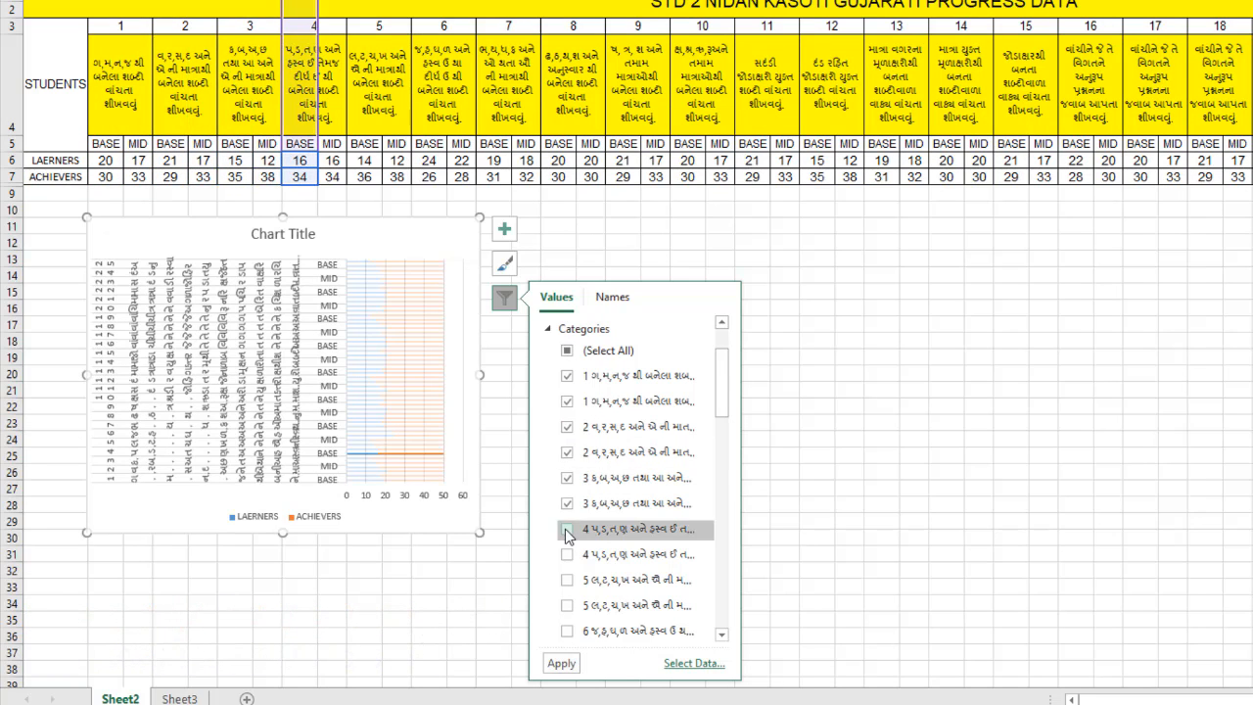
{"action": "left_click", "coordinate": [567, 529]}
{"action": "left_click", "coordinate": [567, 555]}
{"action": "left_click", "coordinate": [567, 580]}
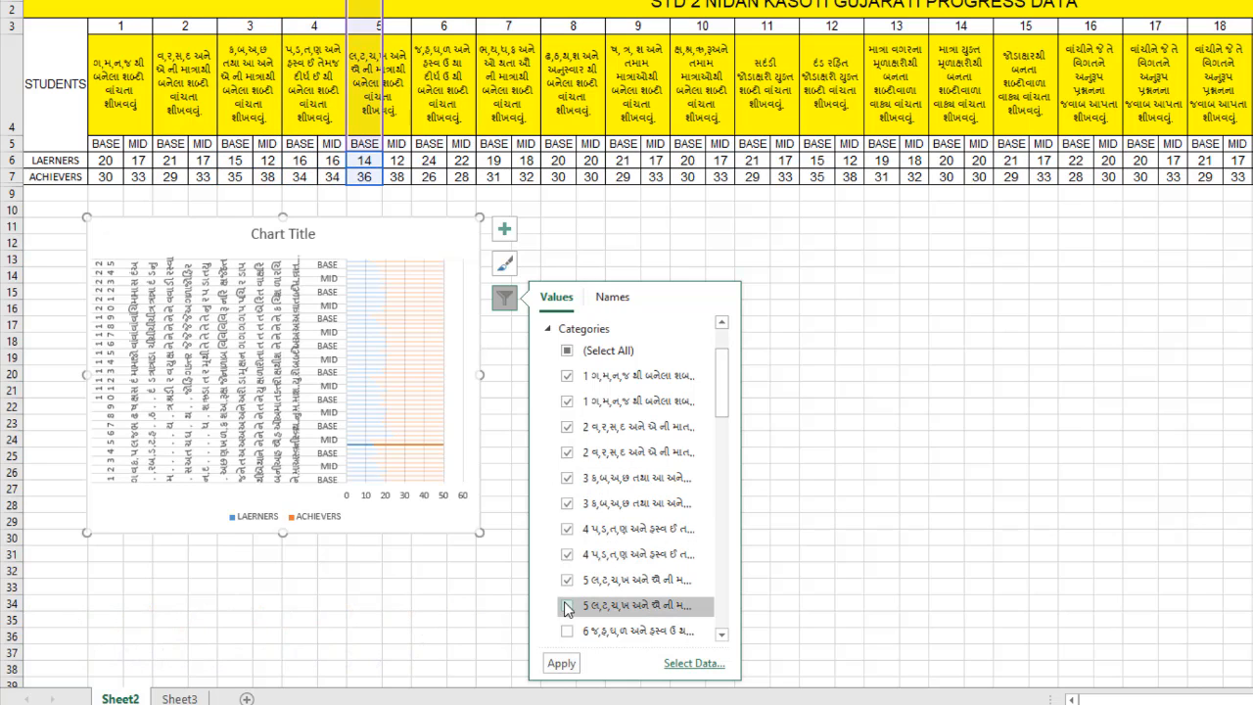
{"action": "left_click", "coordinate": [567, 607]}
{"action": "left_click", "coordinate": [572, 668]}
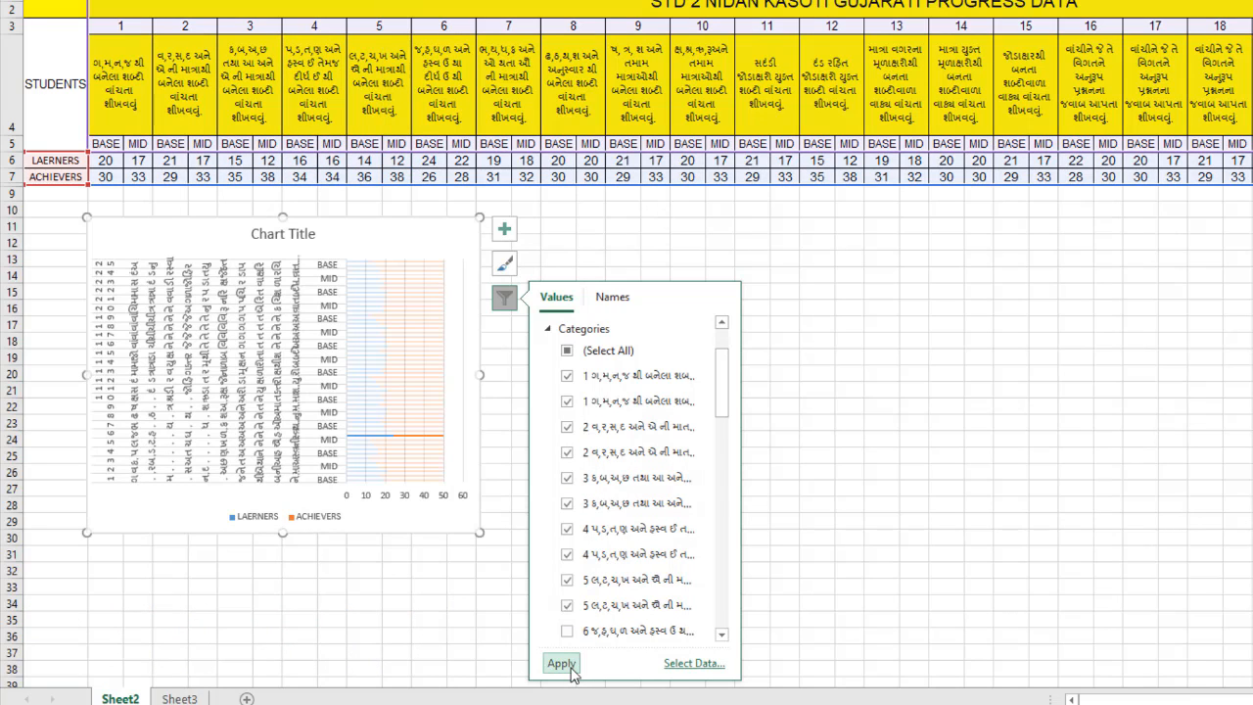
{"action": "left_click", "coordinate": [896, 386]}
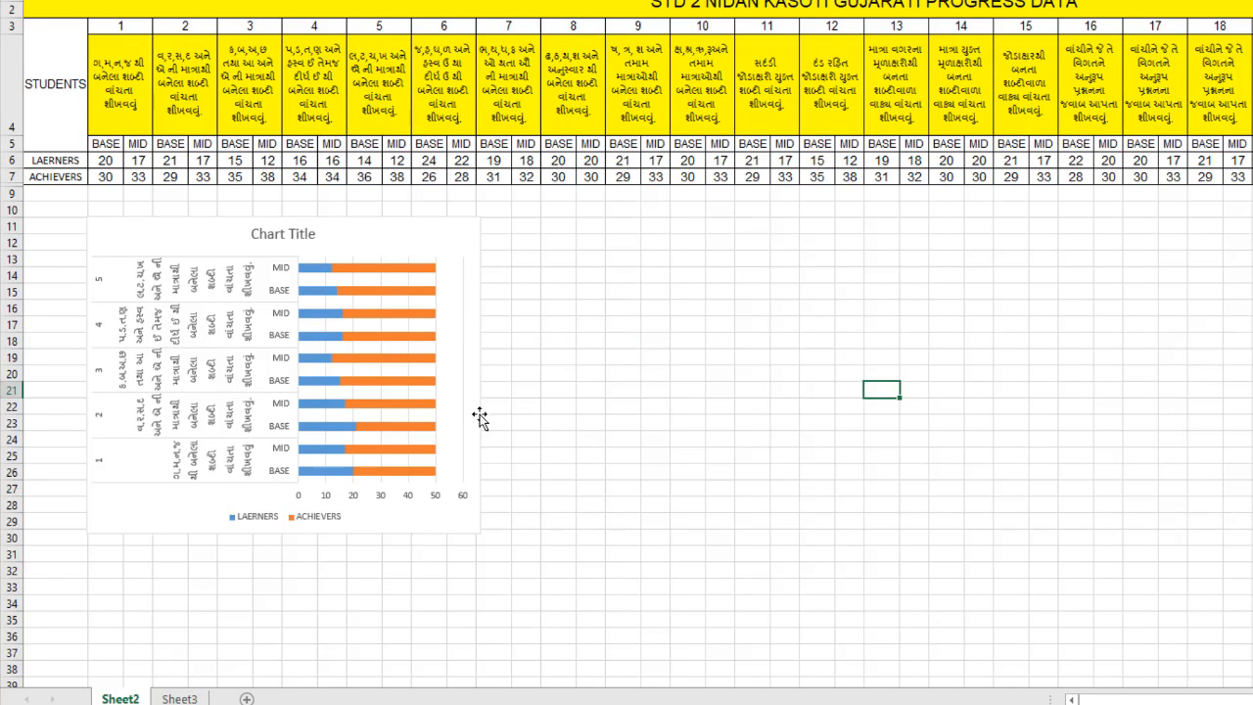
Enlarge the filtered chart to about column R and row 33, and apply the second chart style with value labels inside the bars
{"action": "left_click", "coordinate": [460, 238]}
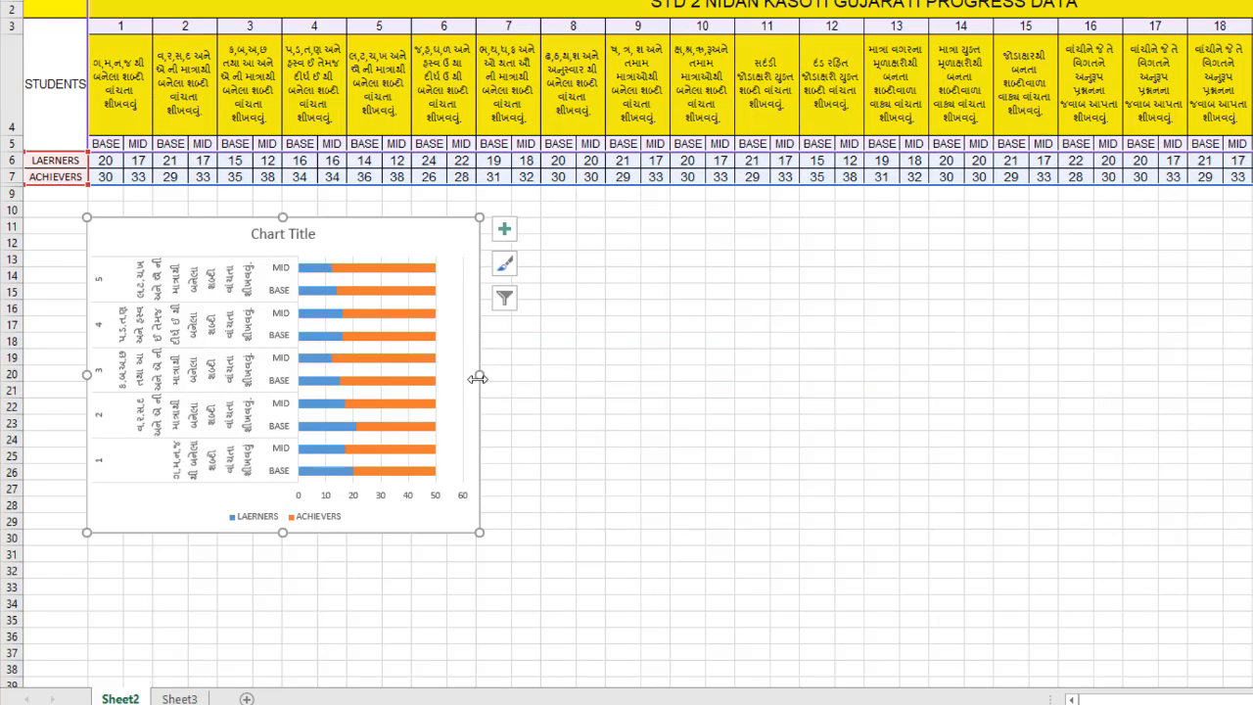
{"action": "left_click_drag", "start_coordinate": [477, 378], "coordinate": [611, 381]}
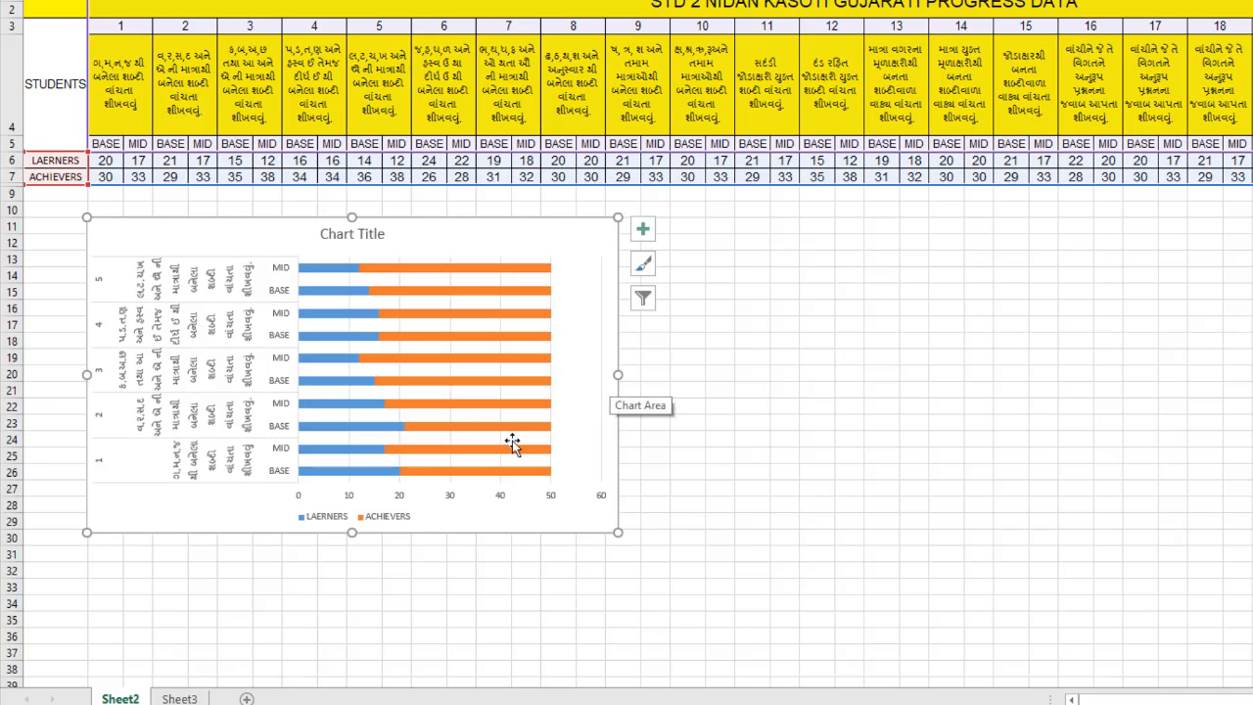
{"action": "left_click_drag", "start_coordinate": [348, 534], "coordinate": [349, 594]}
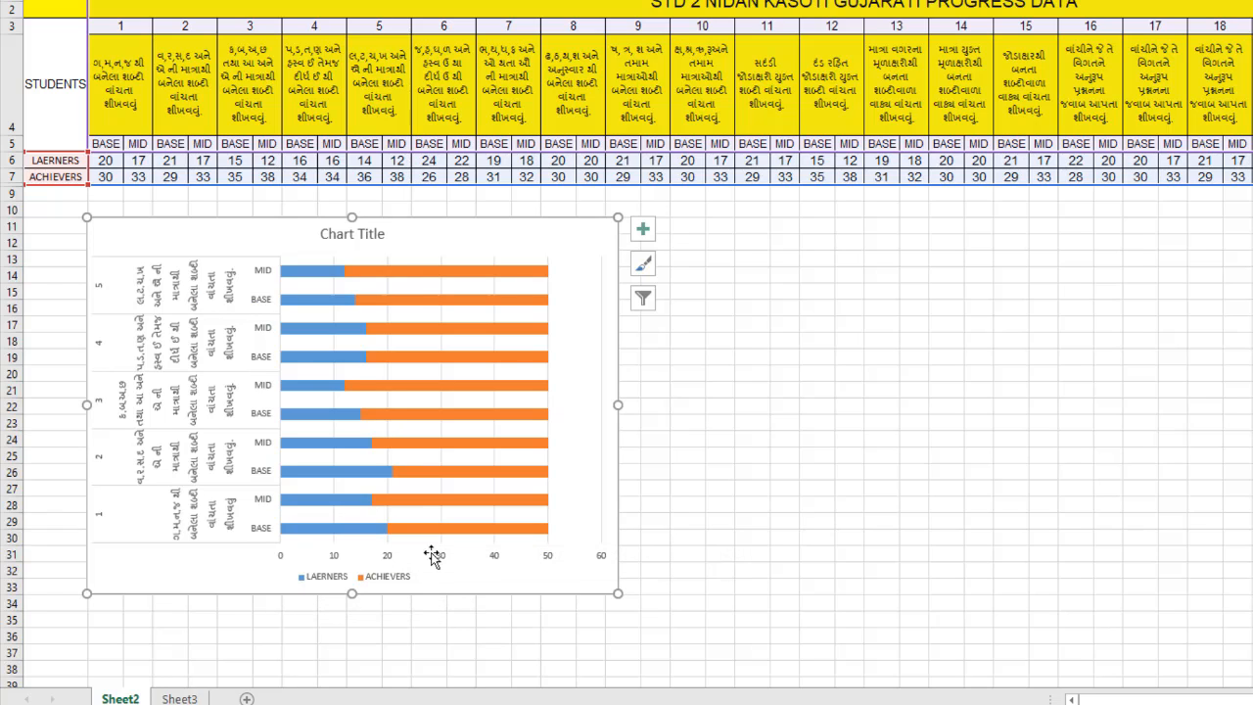
{"action": "mouse_move", "coordinate": [380, 279]}
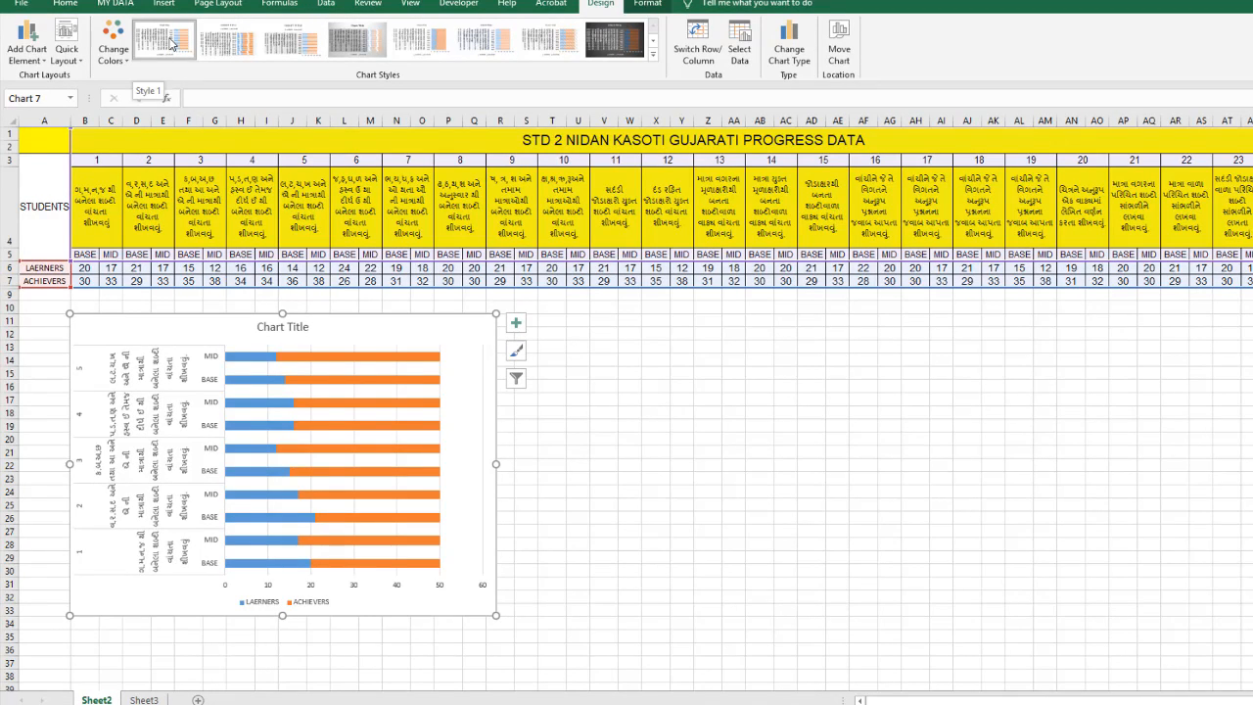
{"action": "left_click", "coordinate": [233, 51]}
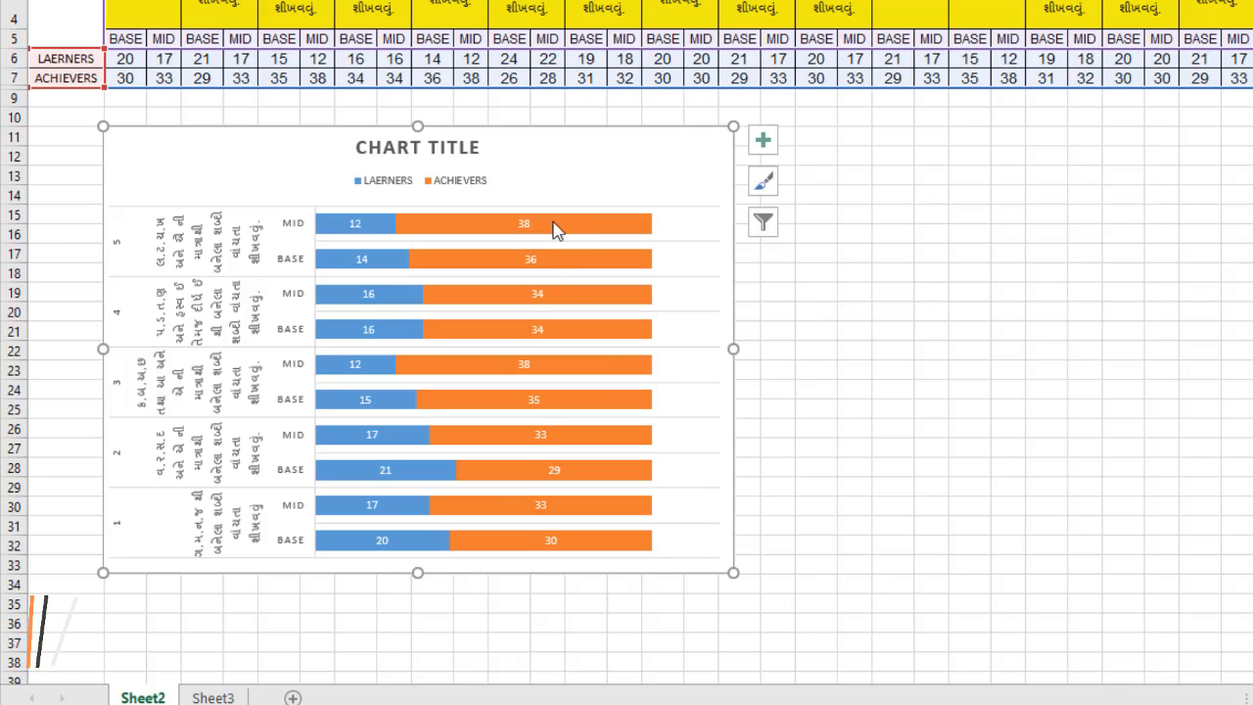
{"action": "mouse_move", "coordinate": [574, 546]}
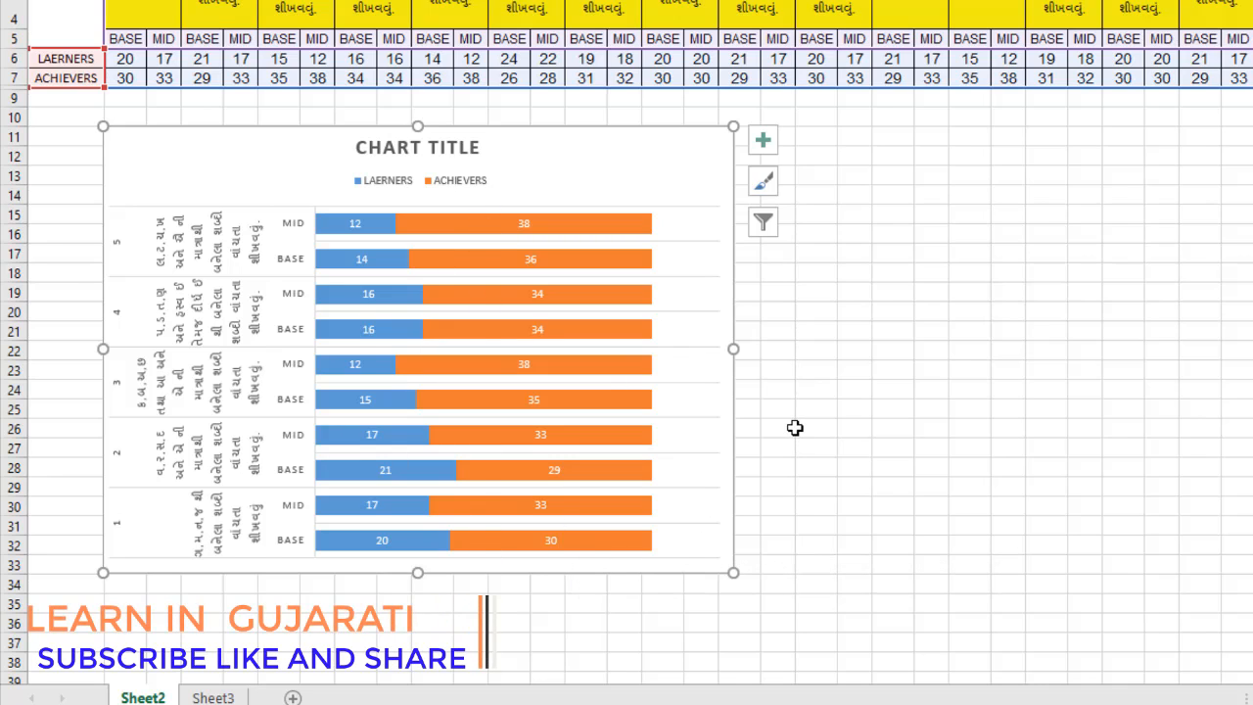
Fill the LAERNERS bars with standard red
{"action": "left_click", "coordinate": [382, 226]}
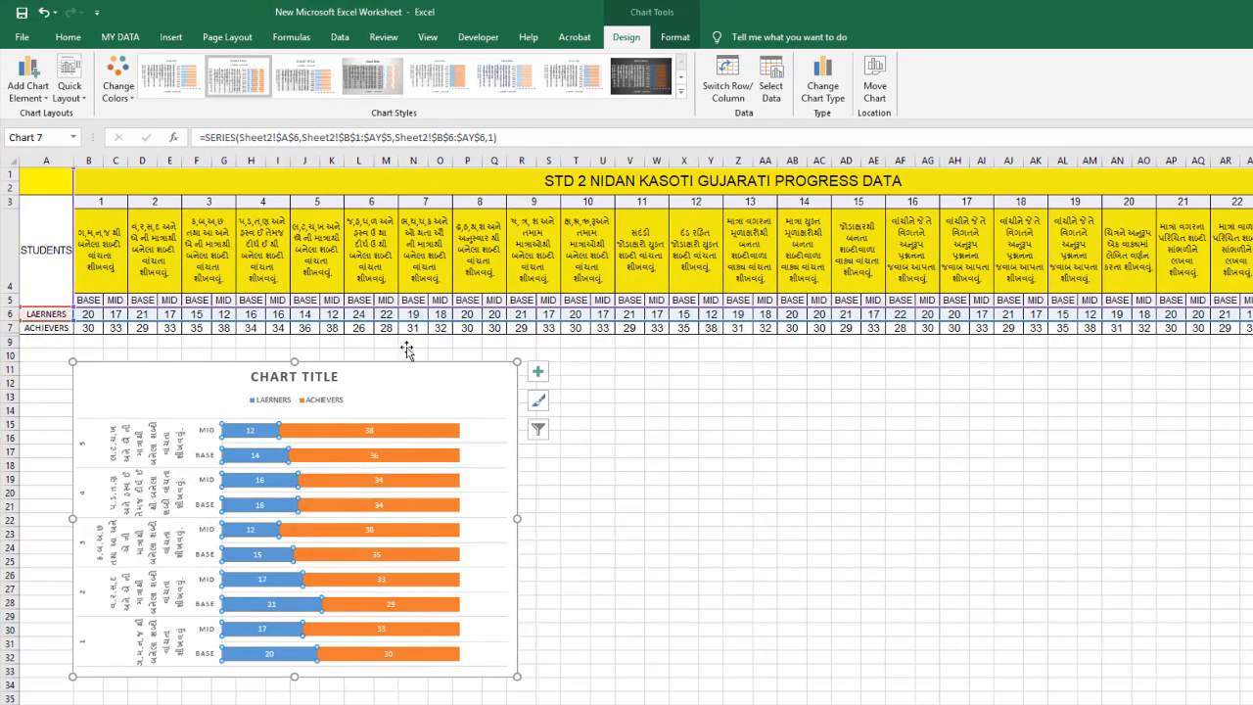
{"action": "left_click", "coordinate": [675, 40]}
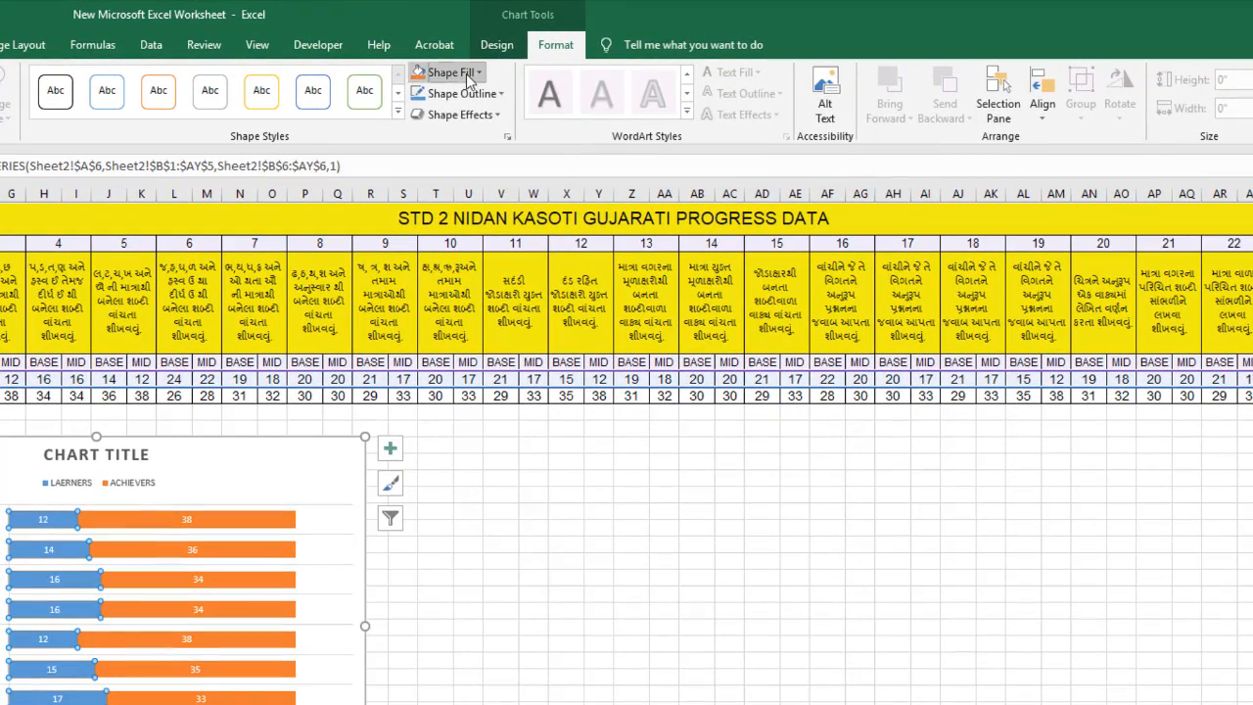
{"action": "left_click", "coordinate": [469, 79]}
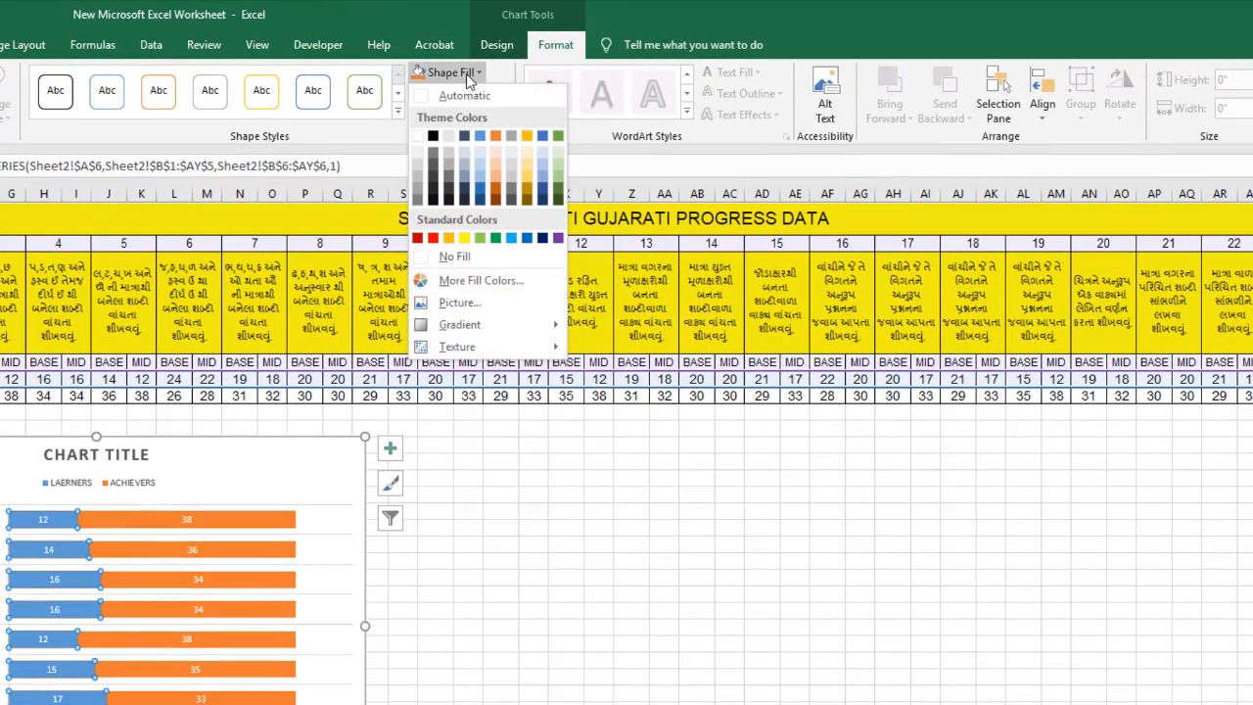
{"action": "left_click", "coordinate": [435, 239]}
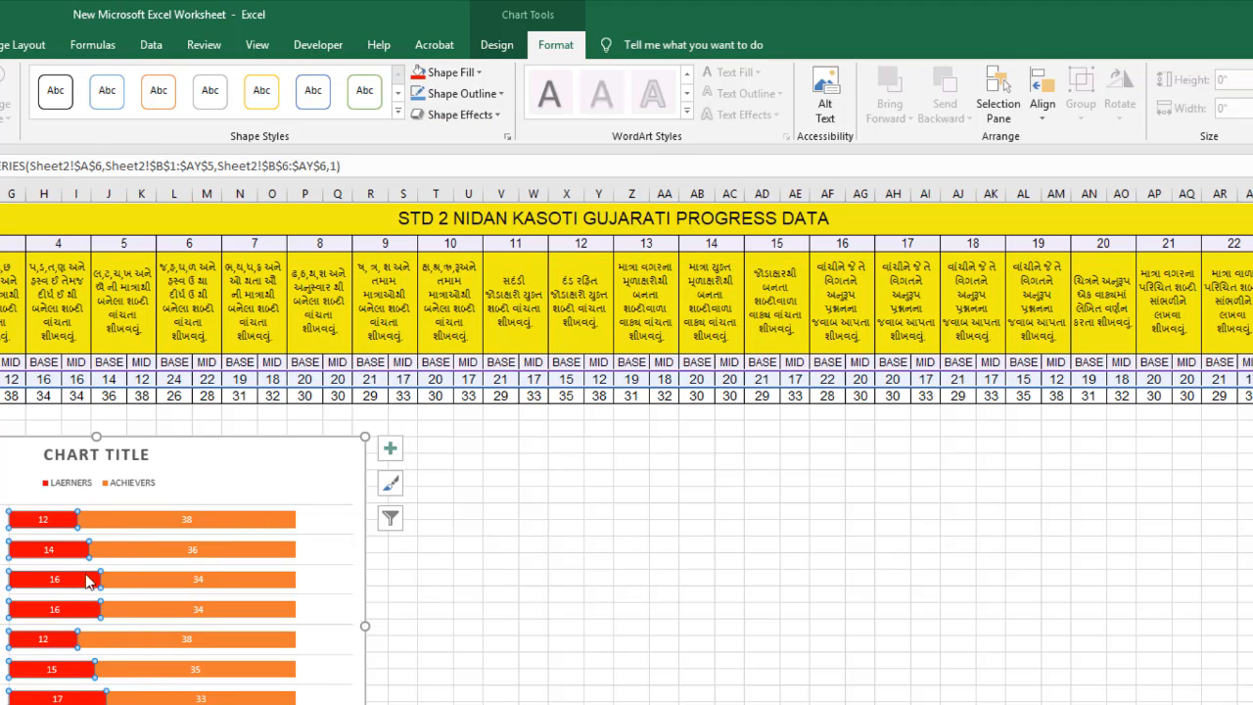
Fill the ACHIEVERS bars with standard blue and deselect the chart
{"action": "left_click", "coordinate": [282, 526]}
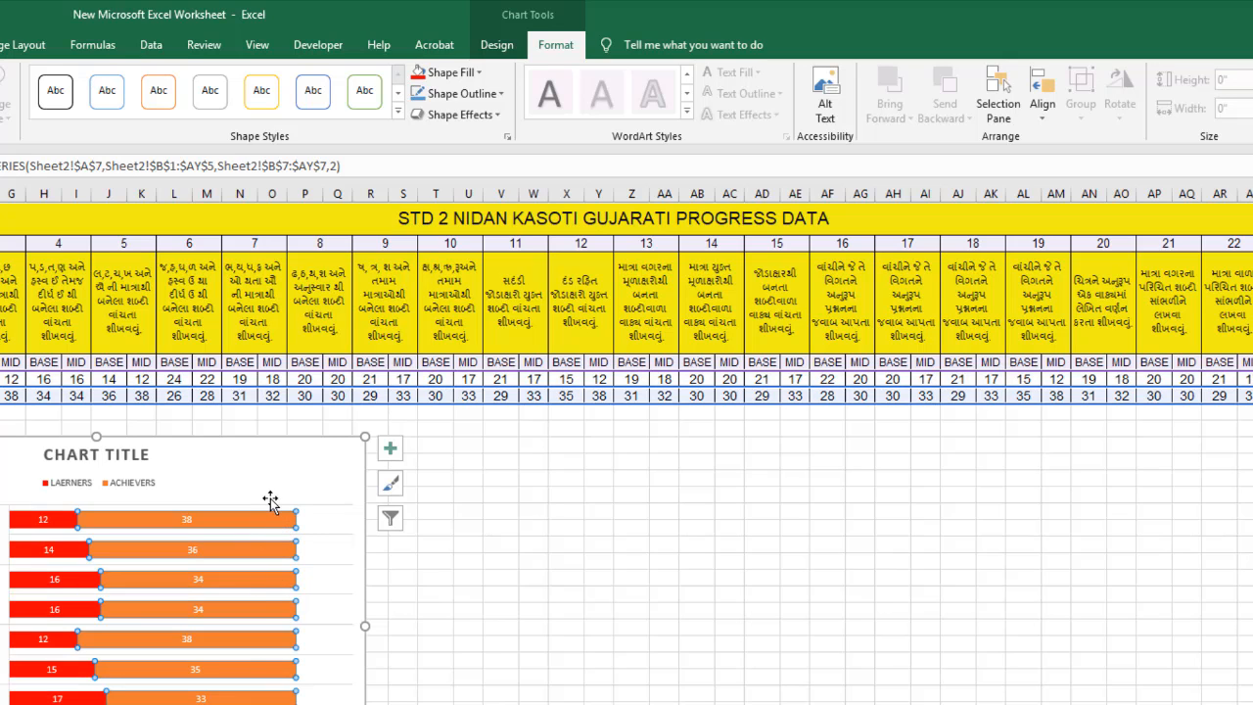
{"action": "left_click", "coordinate": [458, 74]}
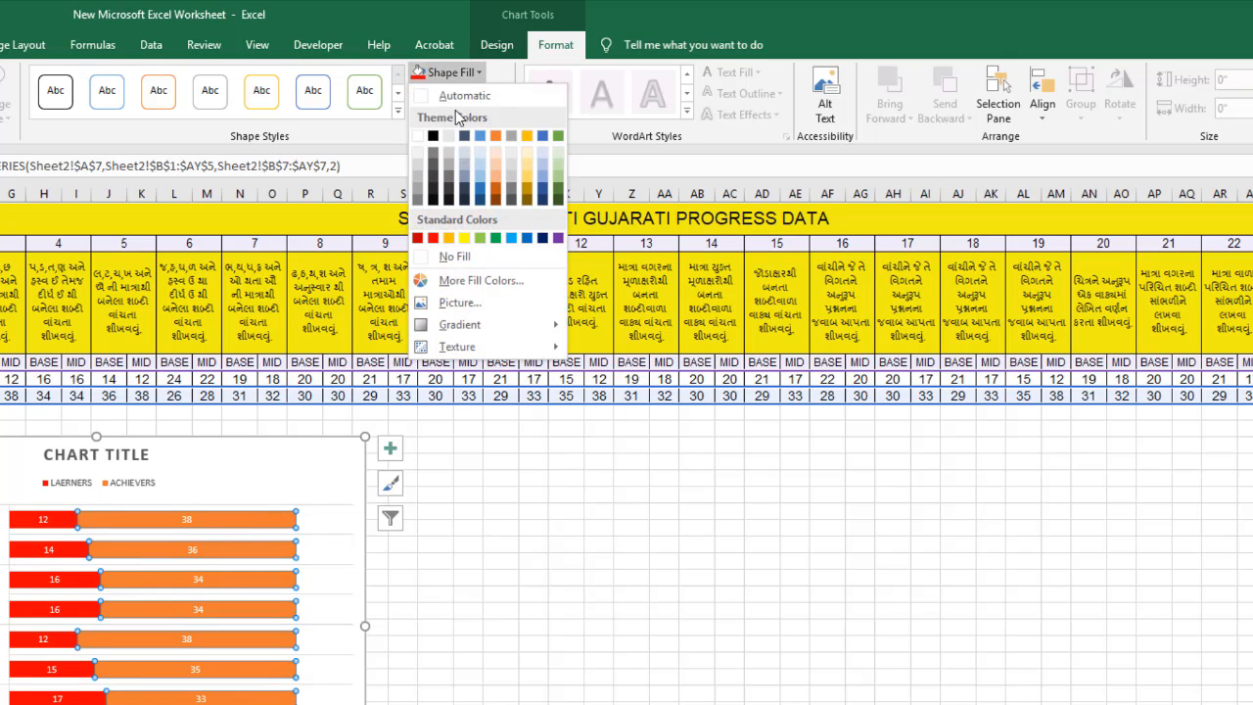
{"action": "left_click", "coordinate": [527, 241]}
{"action": "left_click", "coordinate": [517, 554]}
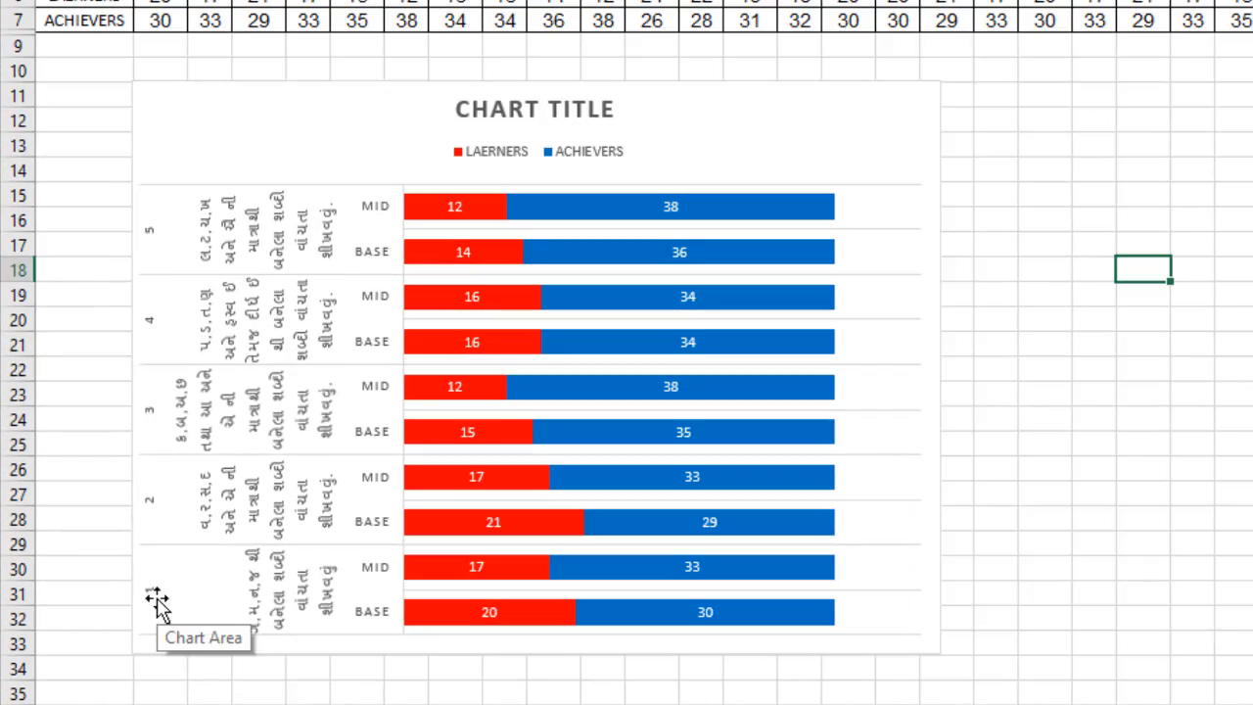
Copy the formatted chart, paste it at W12, and move the copy beside the original, starting at about column S in row 11
{"action": "left_click", "coordinate": [158, 603]}
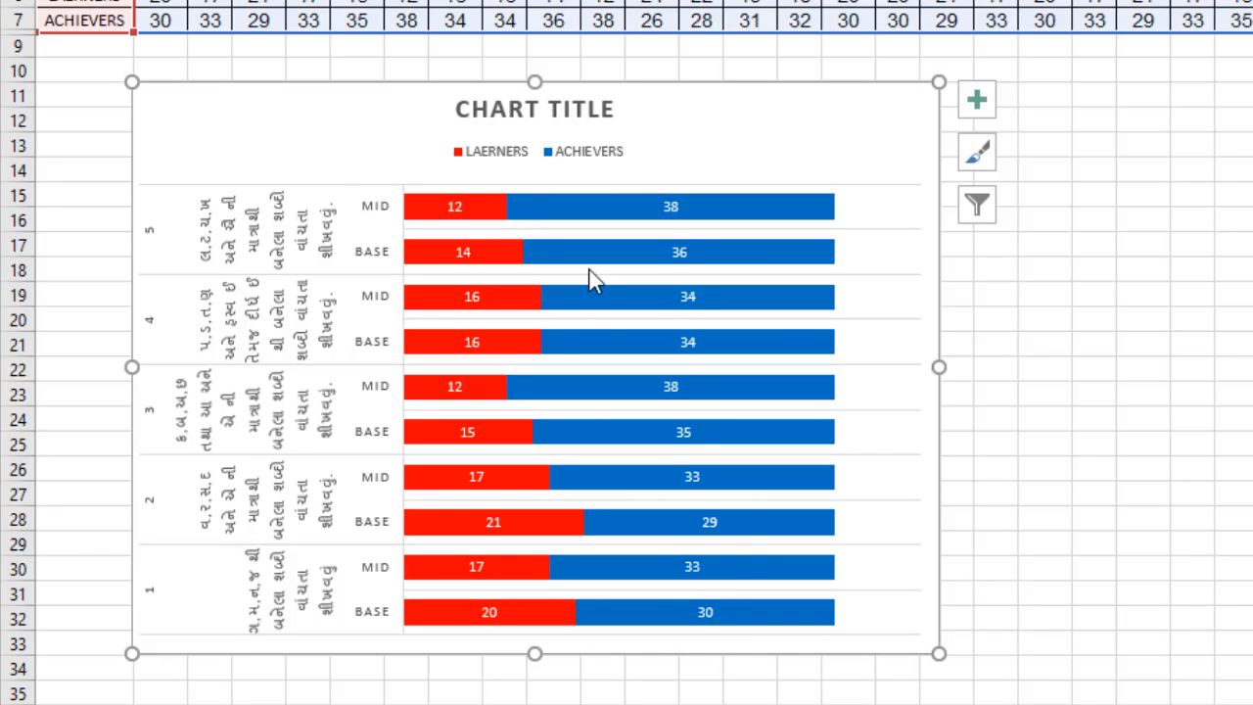
{"action": "mouse_move", "coordinate": [719, 397]}
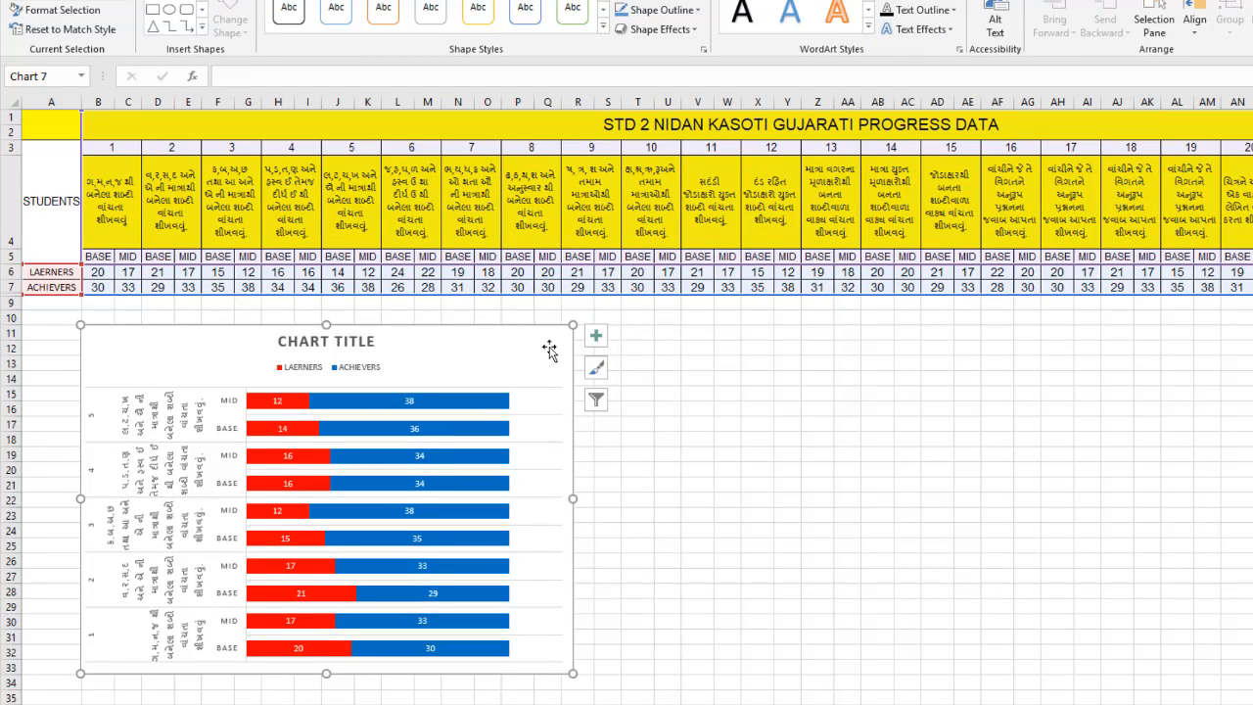
{"action": "right_click", "coordinate": [550, 349]}
{"action": "left_click", "coordinate": [586, 381]}
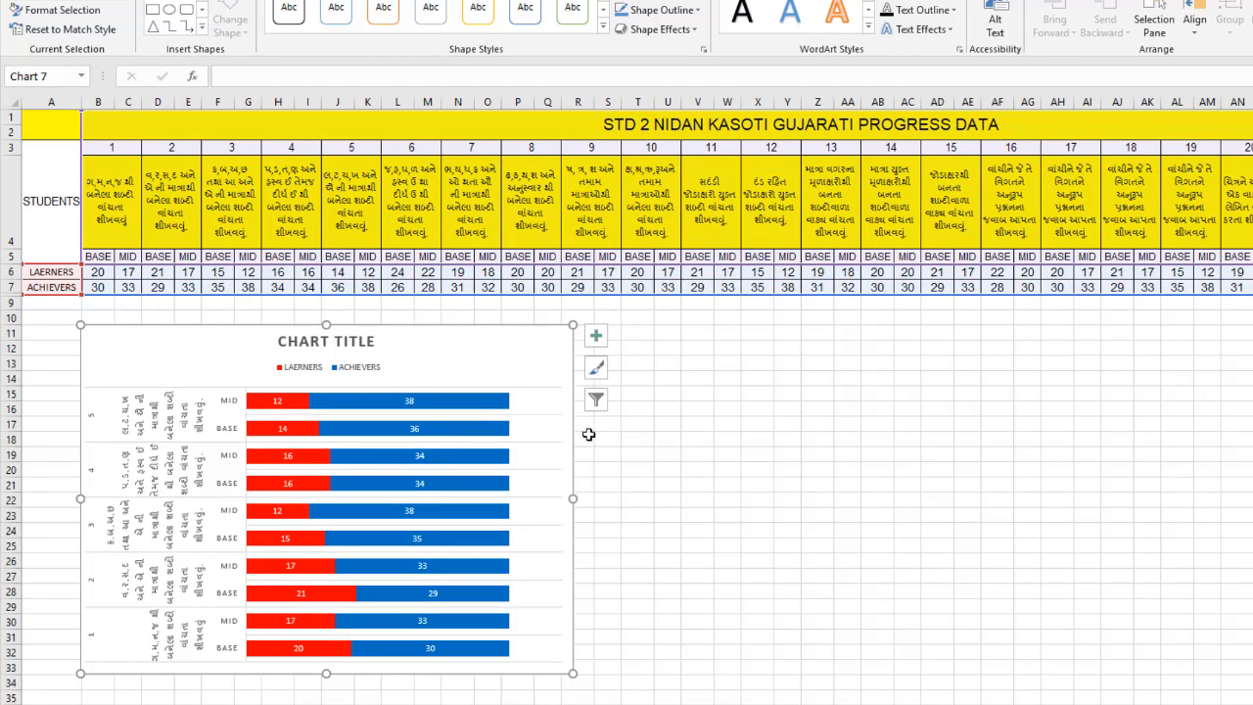
{"action": "left_click", "coordinate": [725, 355]}
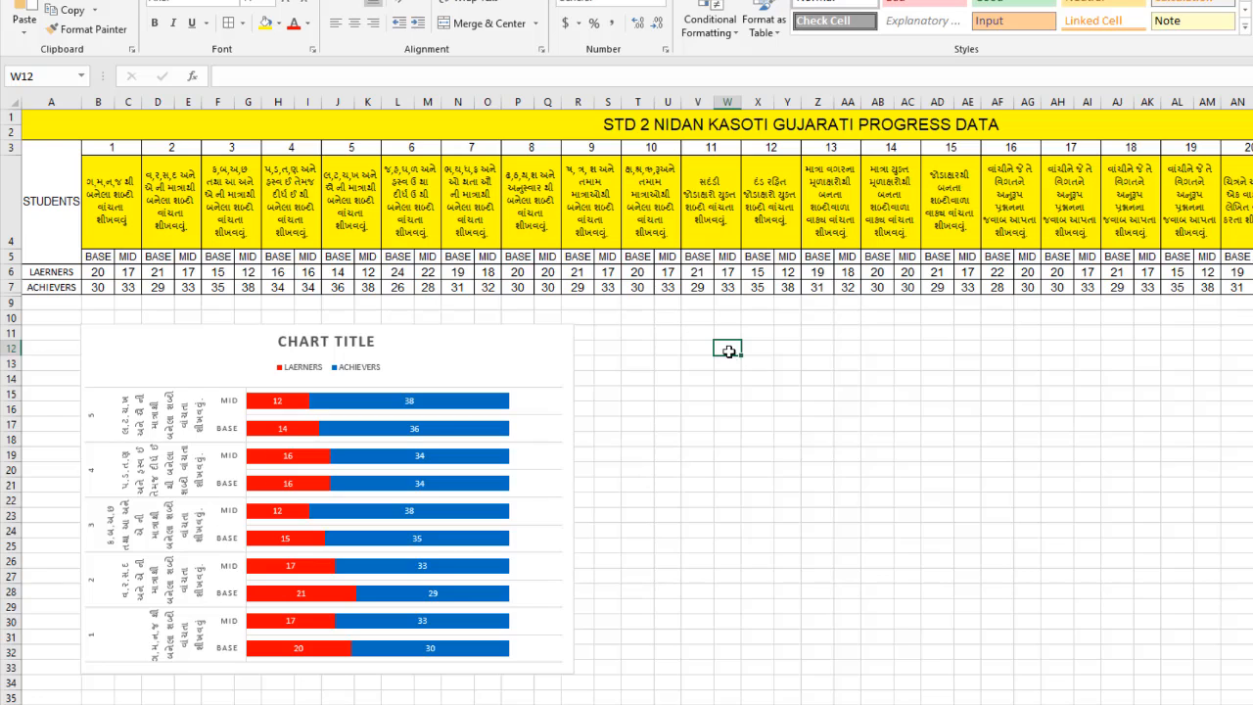
{"action": "right_click", "coordinate": [729, 352]}
{"action": "left_click", "coordinate": [771, 426]}
{"action": "left_click_drag", "start_coordinate": [831, 381], "coordinate": [703, 359]}
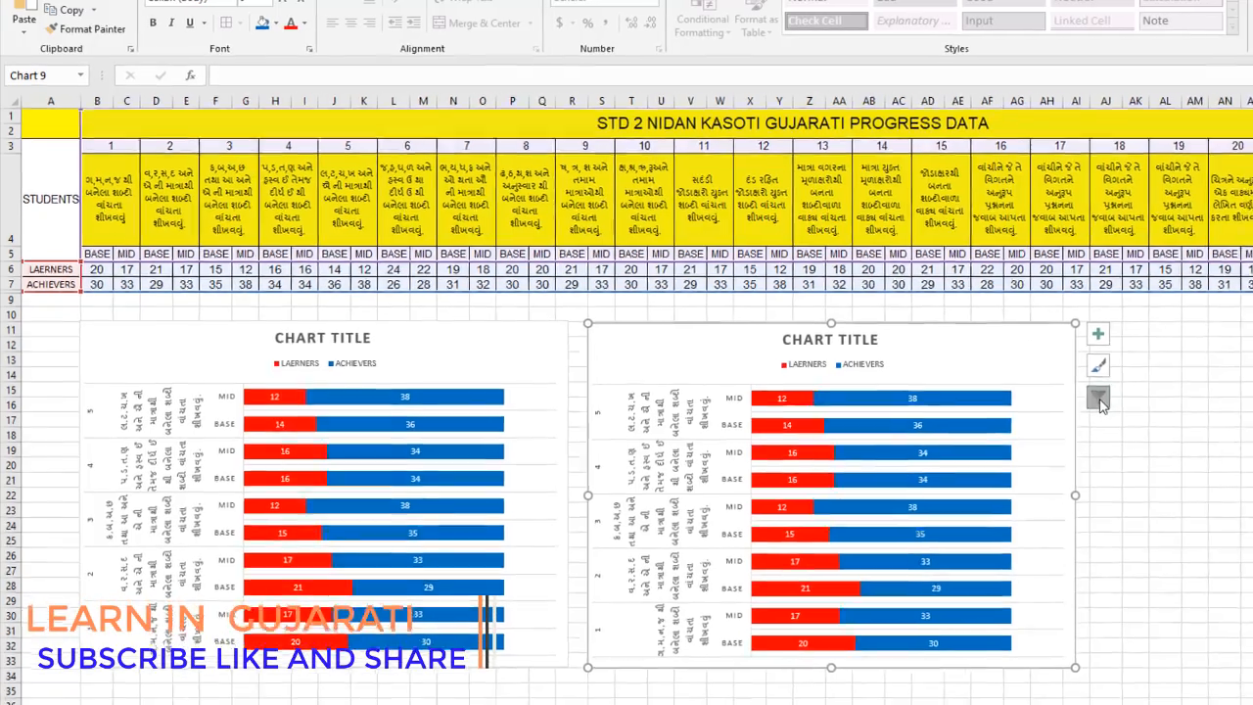
Clear all categories from the copied chart's filter
{"action": "left_click", "coordinate": [1110, 404]}
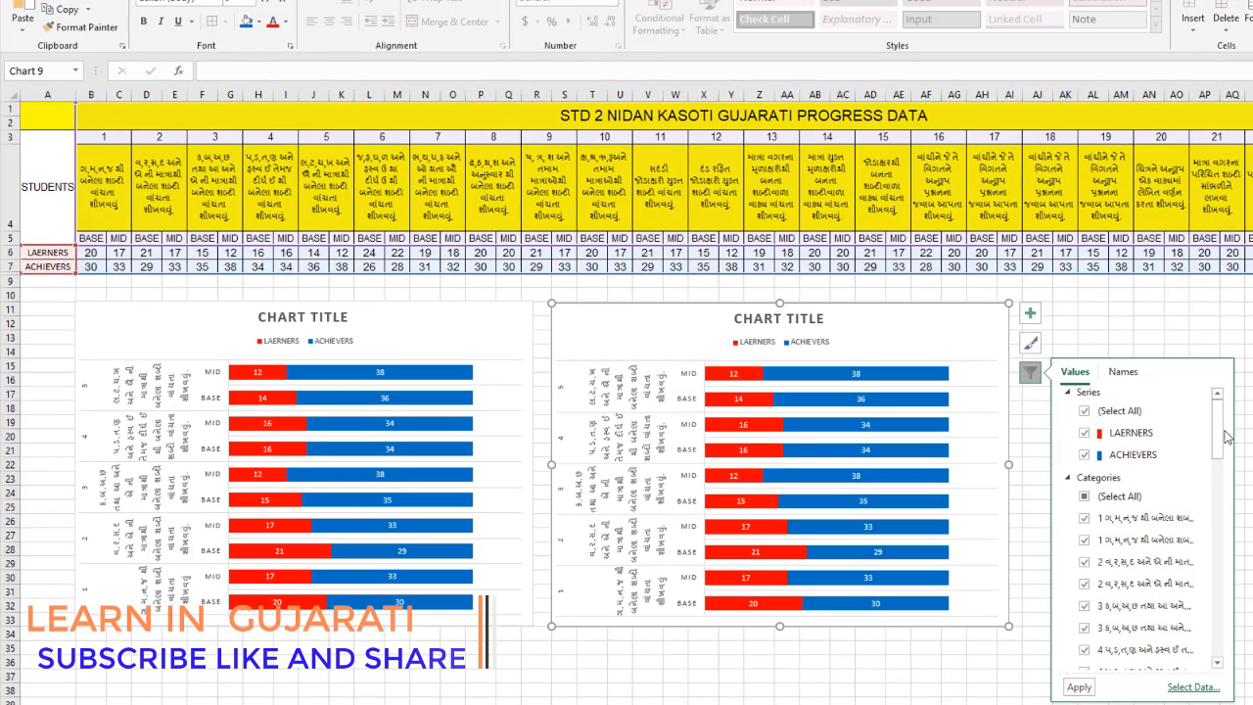
{"action": "left_click_drag", "start_coordinate": [1219, 434], "coordinate": [1219, 447]}
{"action": "left_click", "coordinate": [1120, 449]}
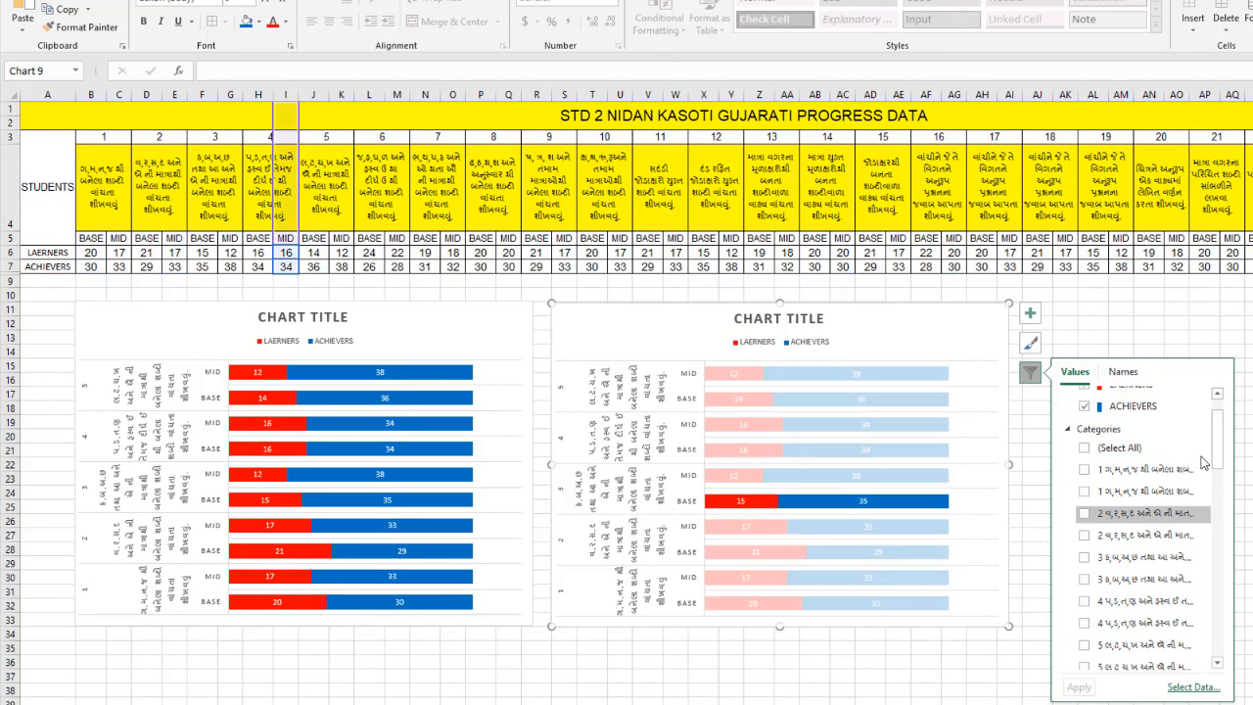
{"action": "left_click_drag", "start_coordinate": [1219, 440], "coordinate": [1219, 500]}
Filter the copied chart to the BASE and MID categories of questions 6 to 10 and apply the selection
{"action": "left_click", "coordinate": [1133, 450]}
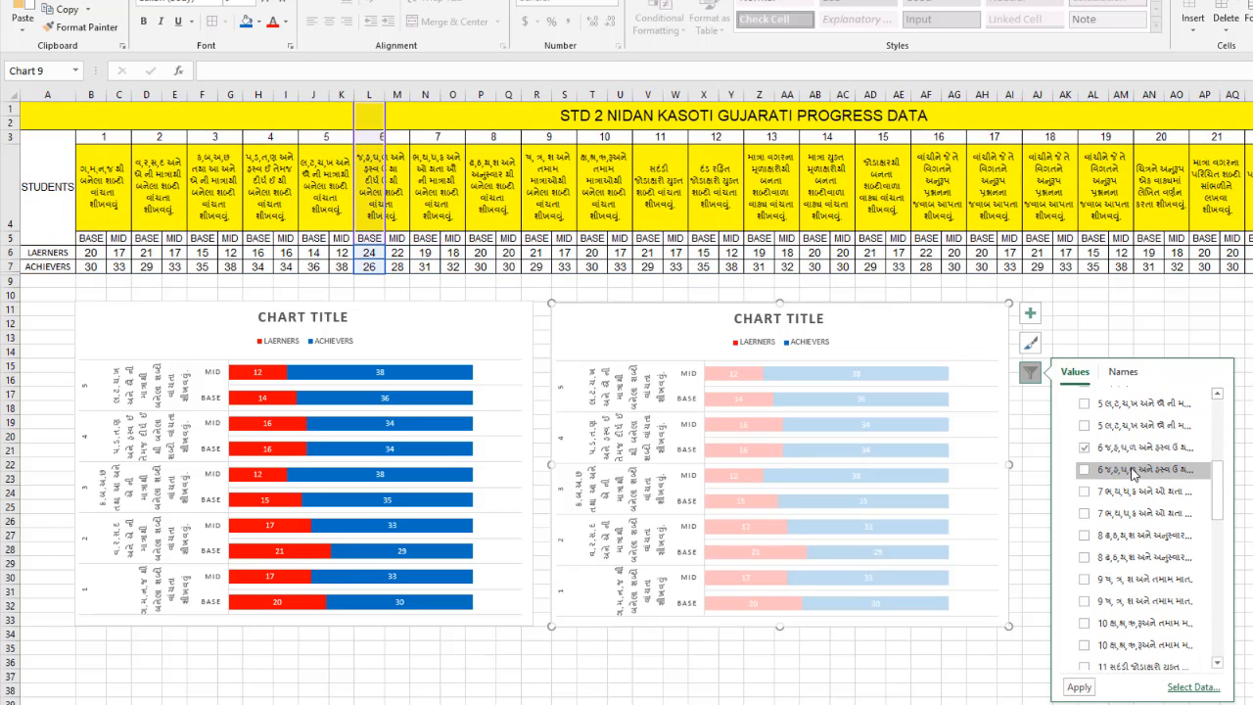
{"action": "left_click", "coordinate": [1133, 470]}
{"action": "left_click", "coordinate": [1136, 495]}
{"action": "left_click", "coordinate": [1136, 513]}
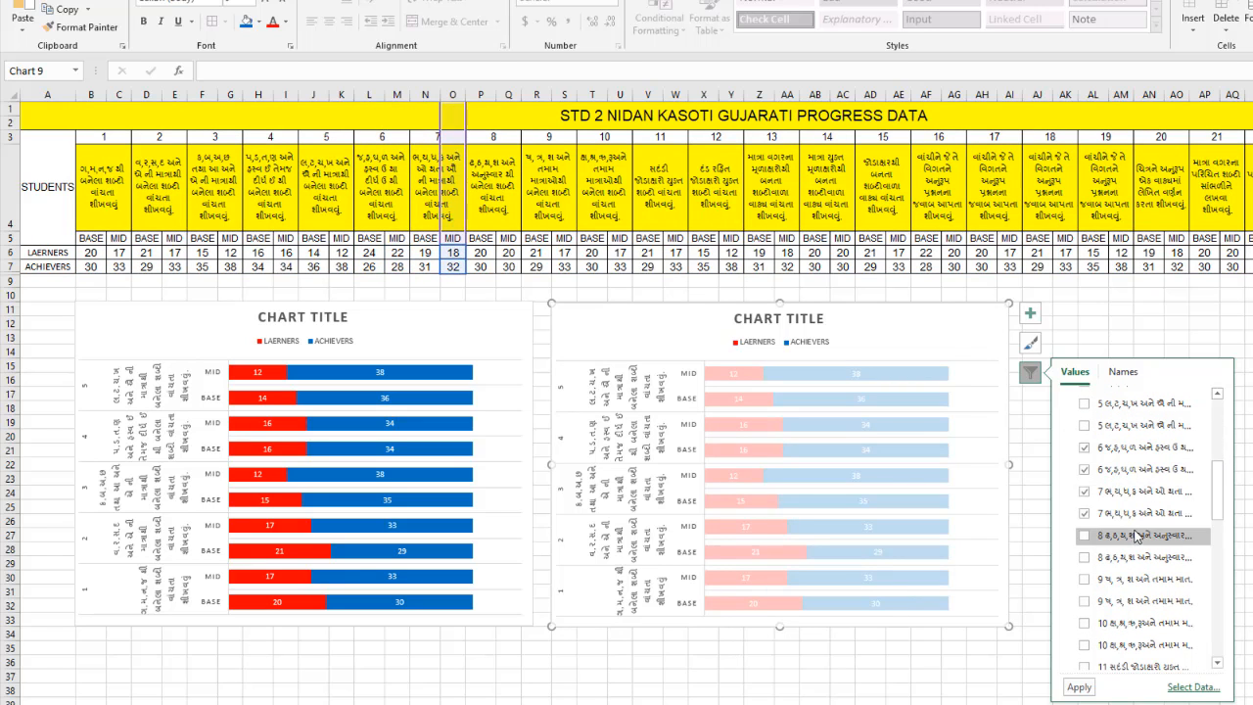
{"action": "left_click", "coordinate": [1138, 535]}
{"action": "left_click", "coordinate": [1139, 557]}
{"action": "left_click", "coordinate": [1140, 580]}
{"action": "left_click", "coordinate": [1136, 601]}
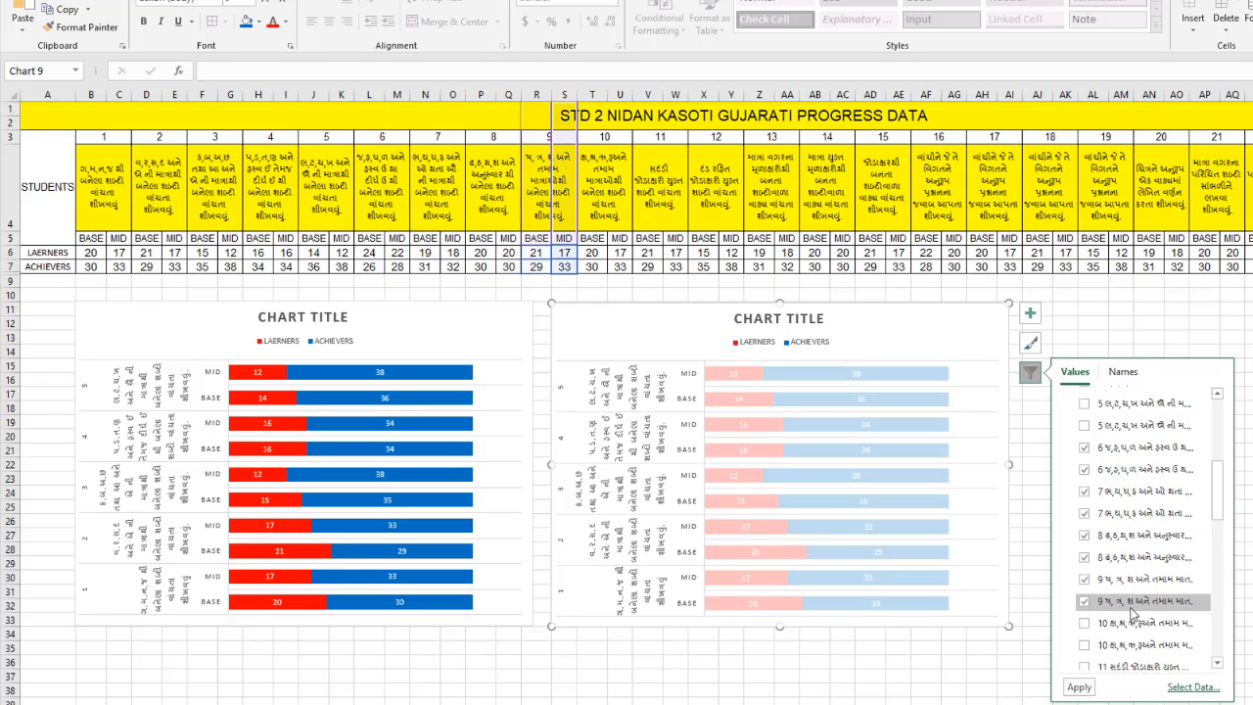
{"action": "left_click", "coordinate": [1130, 623]}
{"action": "left_click", "coordinate": [1126, 646]}
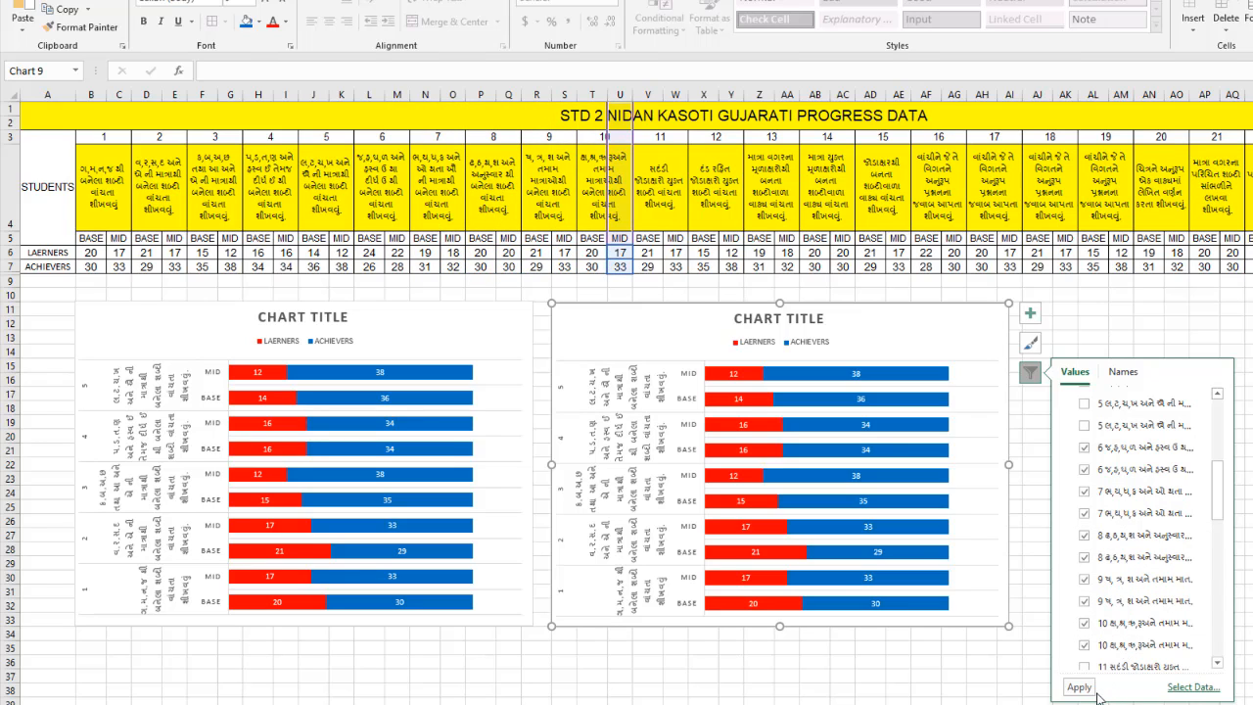
{"action": "left_click", "coordinate": [1081, 689]}
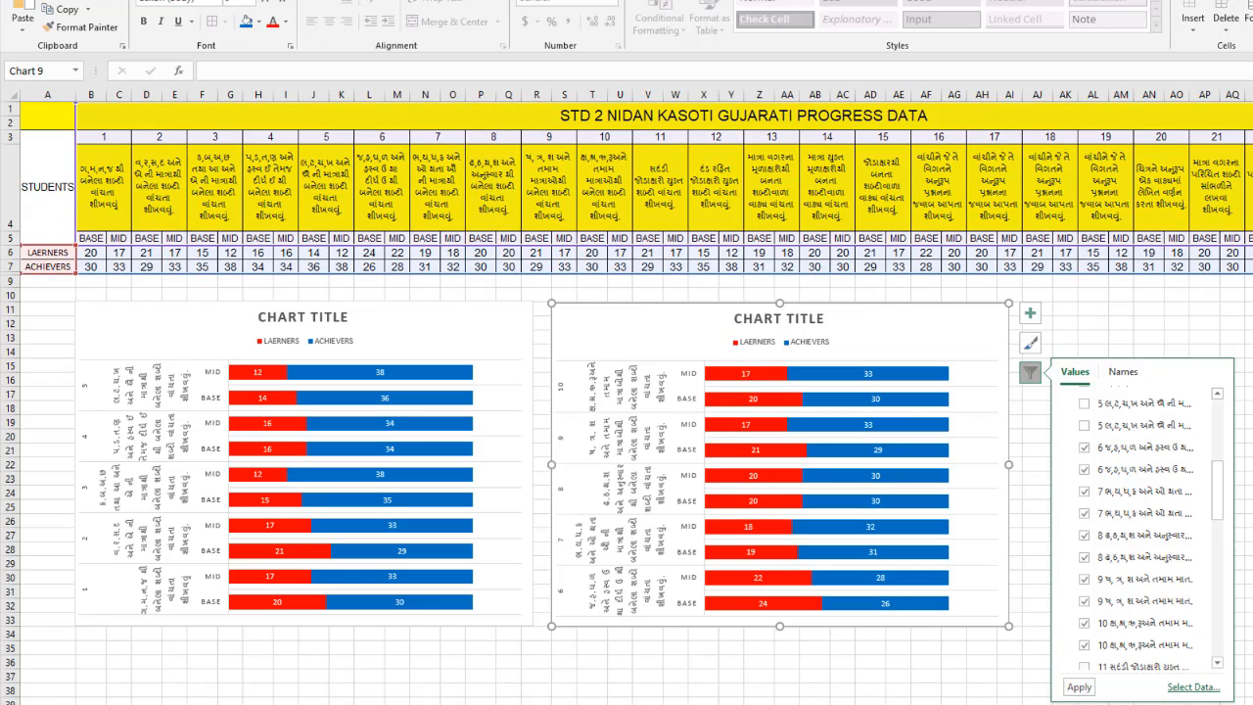
{"action": "left_click", "coordinate": [1252, 352]}
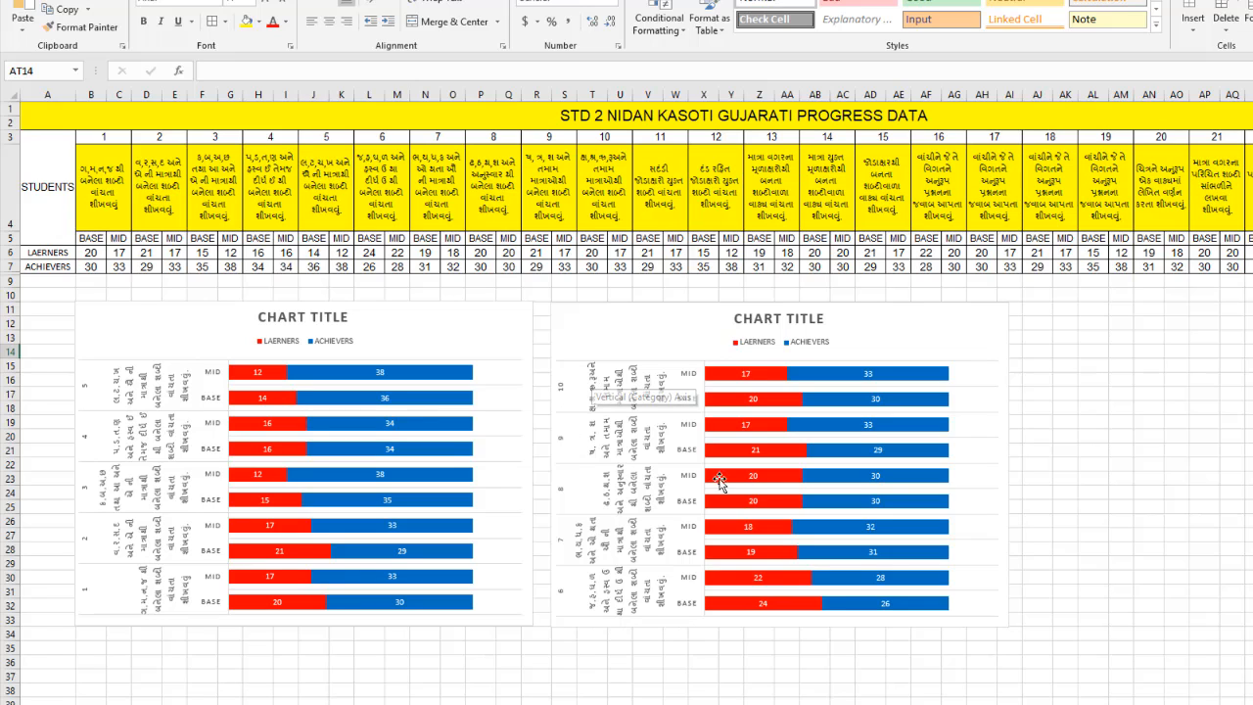
Copy the heading text STD 2 NIDAN KASOTI GUJARATI PROGRESS DATA from the merged cell A1
{"action": "left_click", "coordinate": [946, 326]}
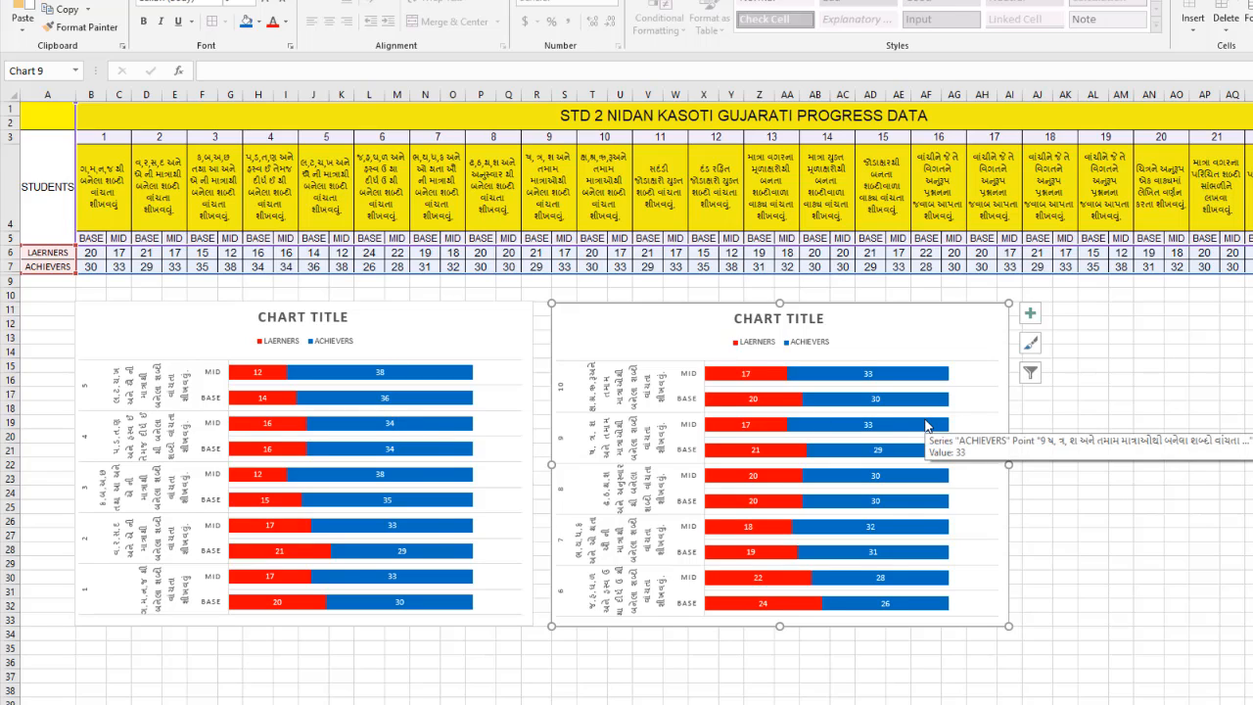
{"action": "mouse_move", "coordinate": [874, 488]}
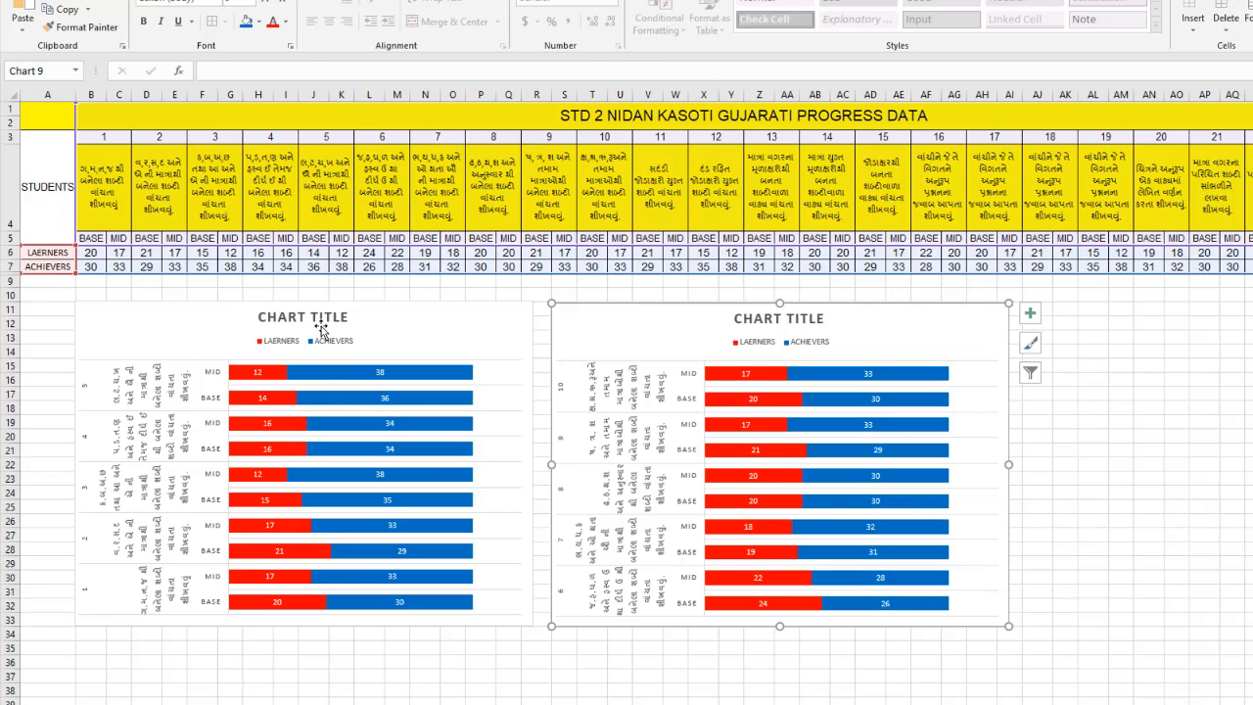
{"action": "left_click", "coordinate": [300, 321]}
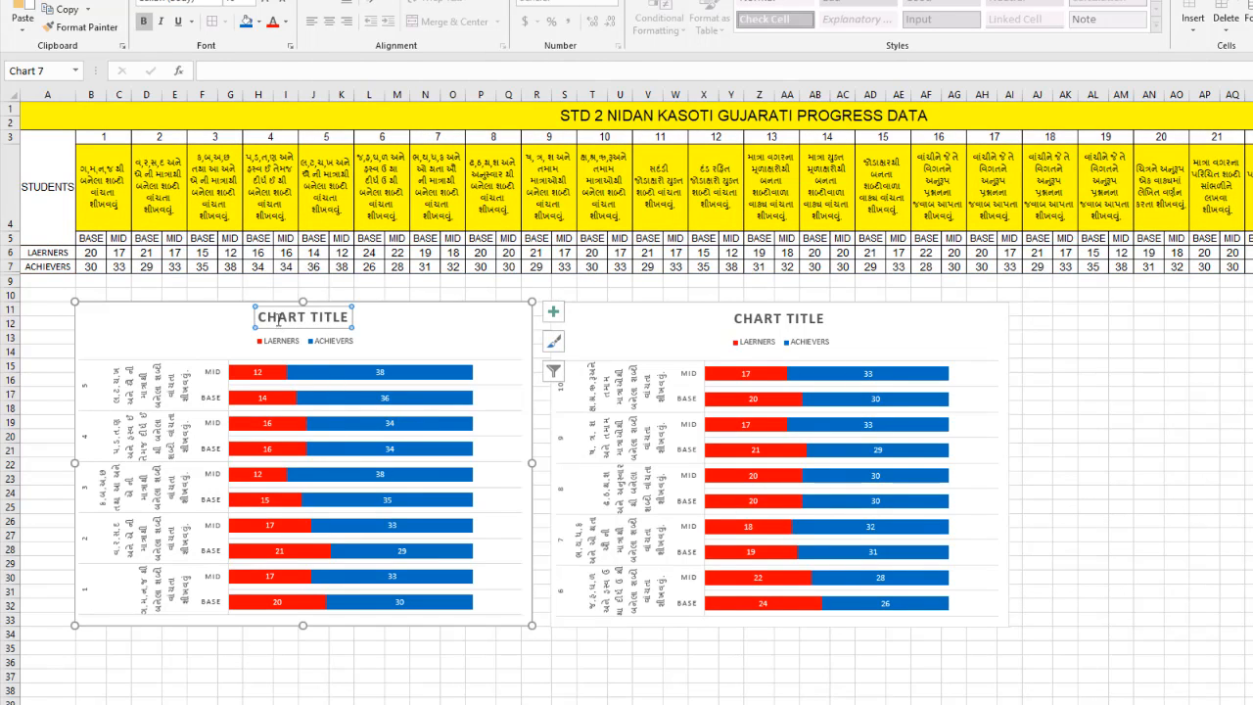
{"action": "left_click", "coordinate": [263, 319]}
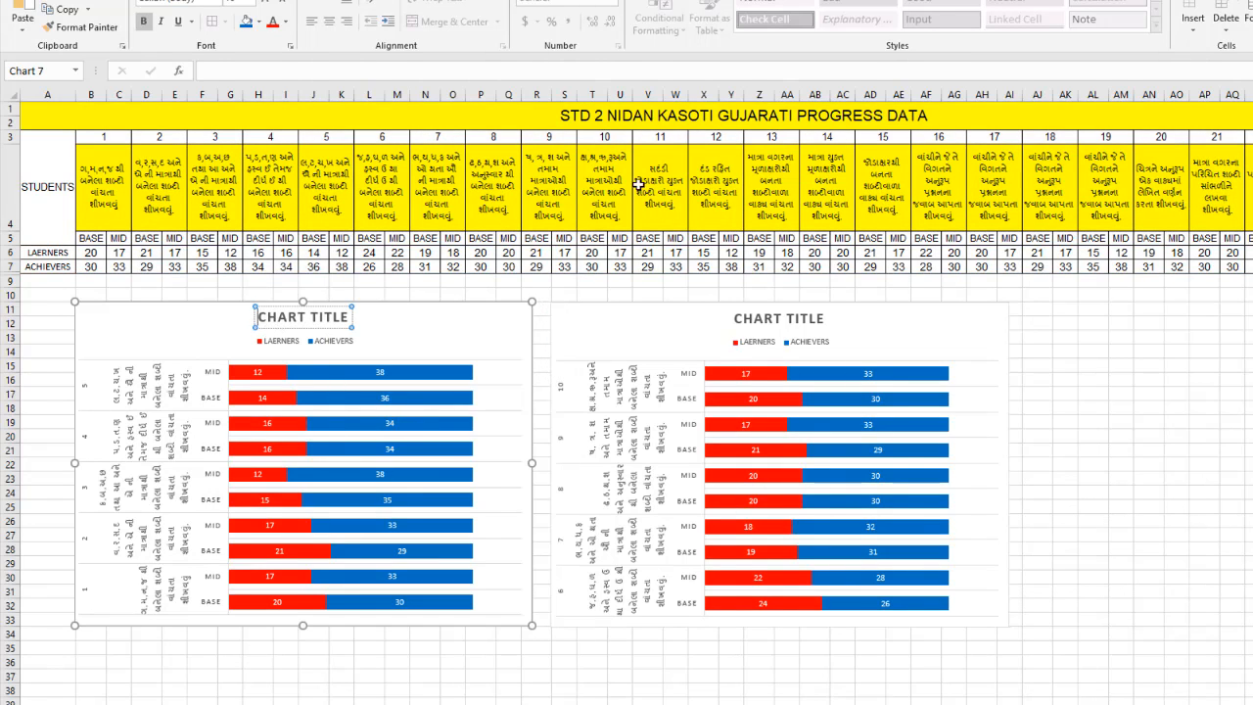
{"action": "left_click", "coordinate": [637, 114]}
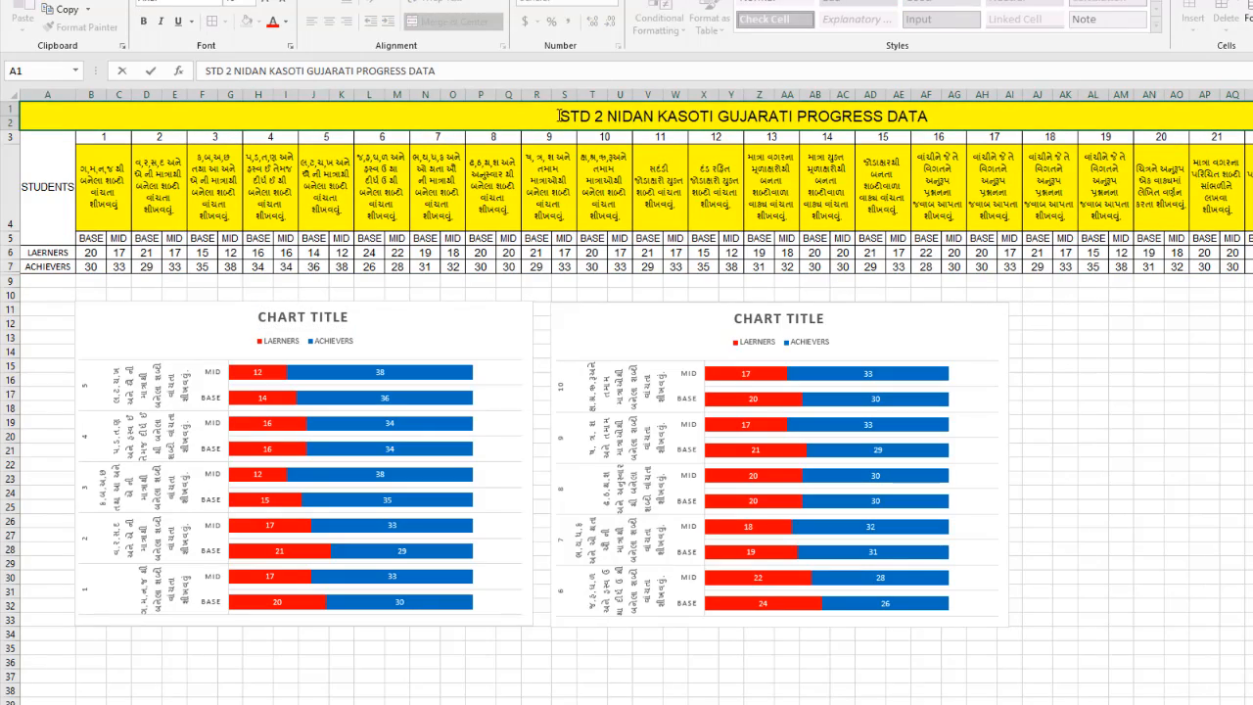
{"action": "left_click_drag", "start_coordinate": [561, 115], "coordinate": [891, 117]}
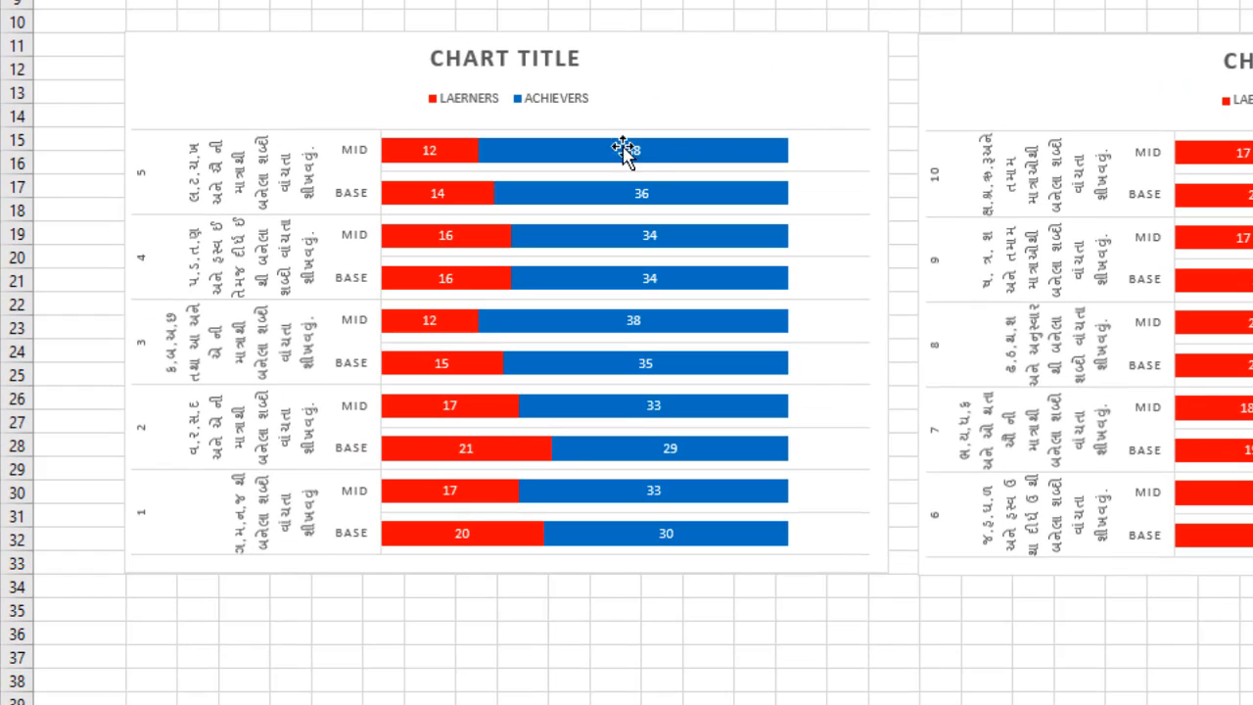
Replace the title of the questions 1 to 5 chart with the copied text STD 2 NIDAN KASOTI GUJARATI PROGRESS DATA
{"action": "left_click", "coordinate": [490, 61]}
{"action": "left_click", "coordinate": [489, 60]}
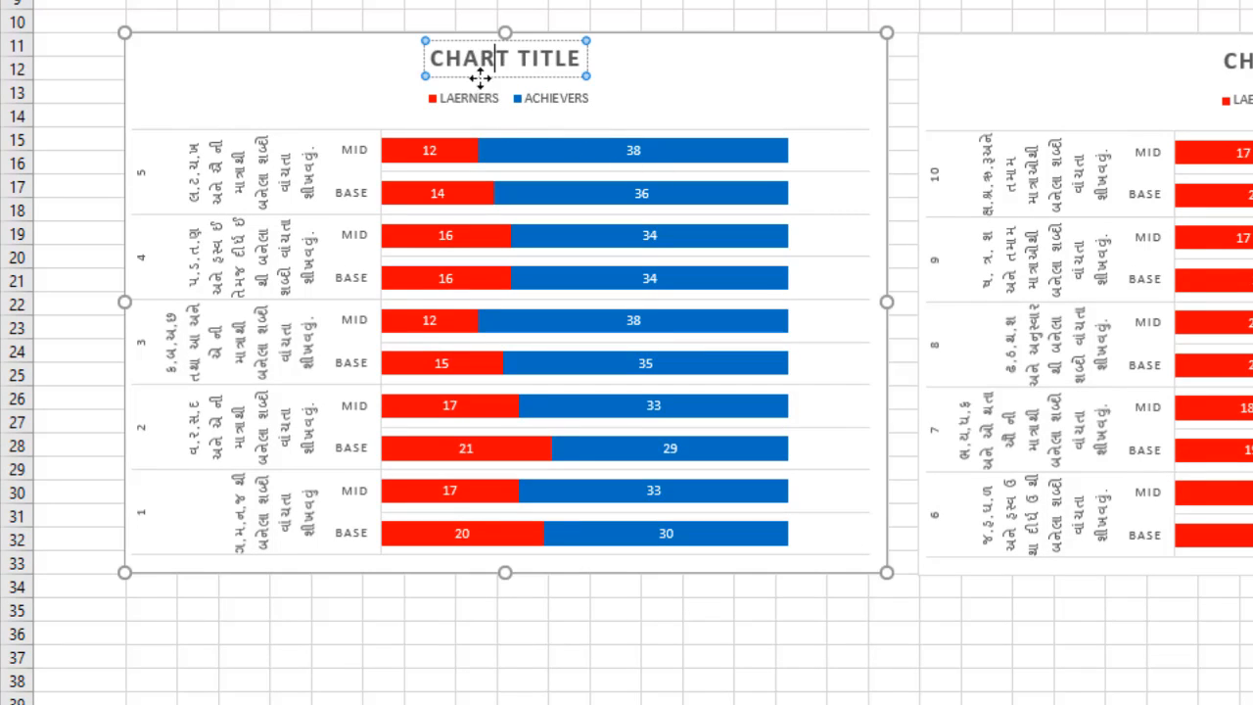
{"action": "key", "text": "ctrl+a"}
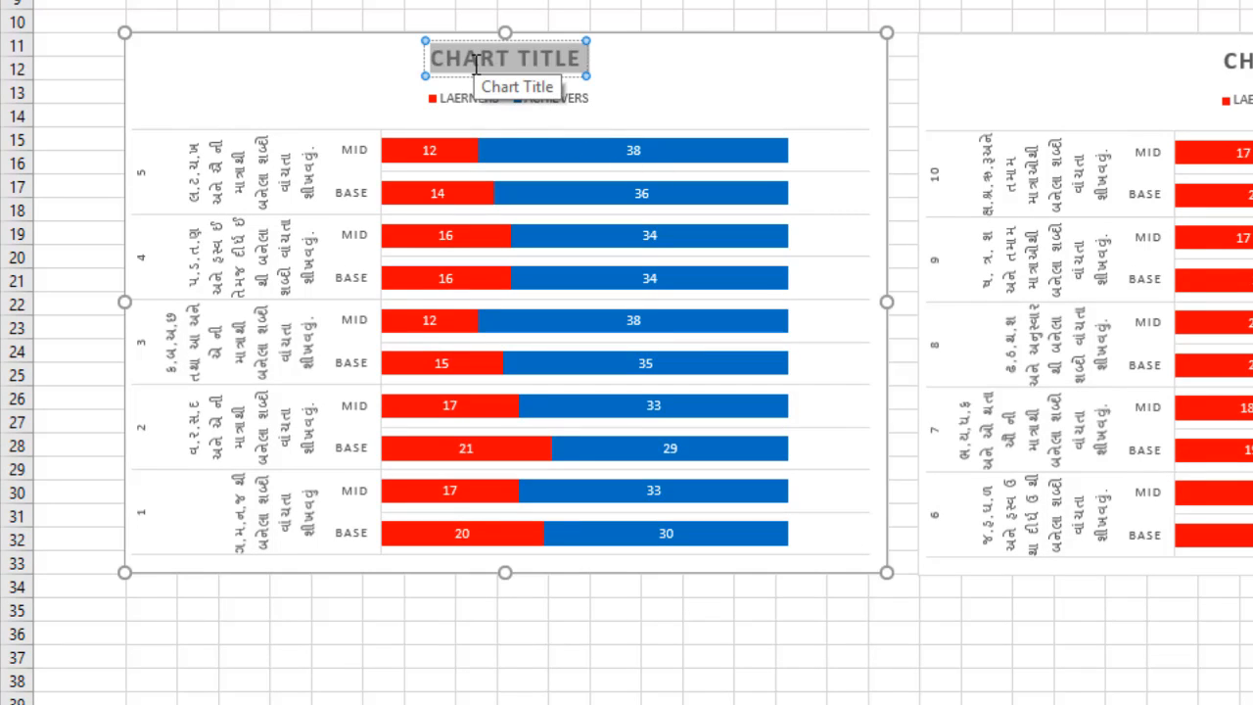
{"action": "key", "text": "ctrl+v"}
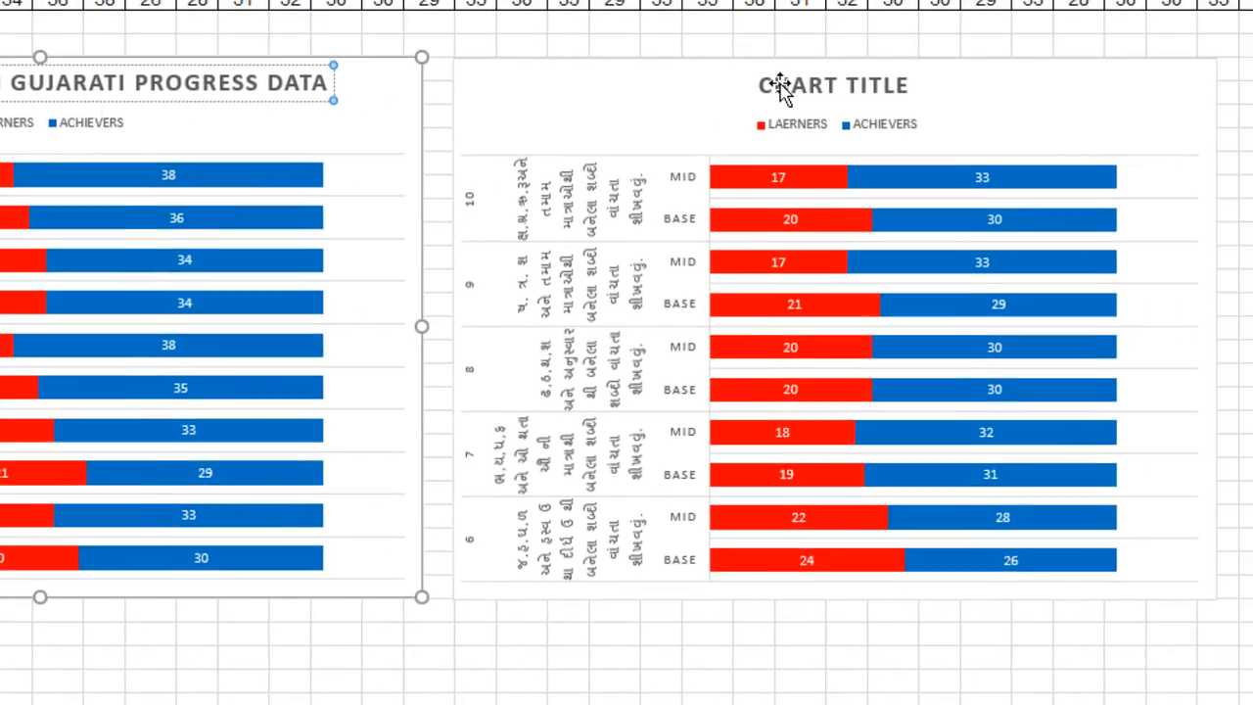
Retitle the questions 6 to 10 chart STD 2 NIDAN KASOTI GUJARATI PROGRESS DATA and deselect it
{"action": "left_click", "coordinate": [737, 91]}
{"action": "left_click", "coordinate": [736, 91]}
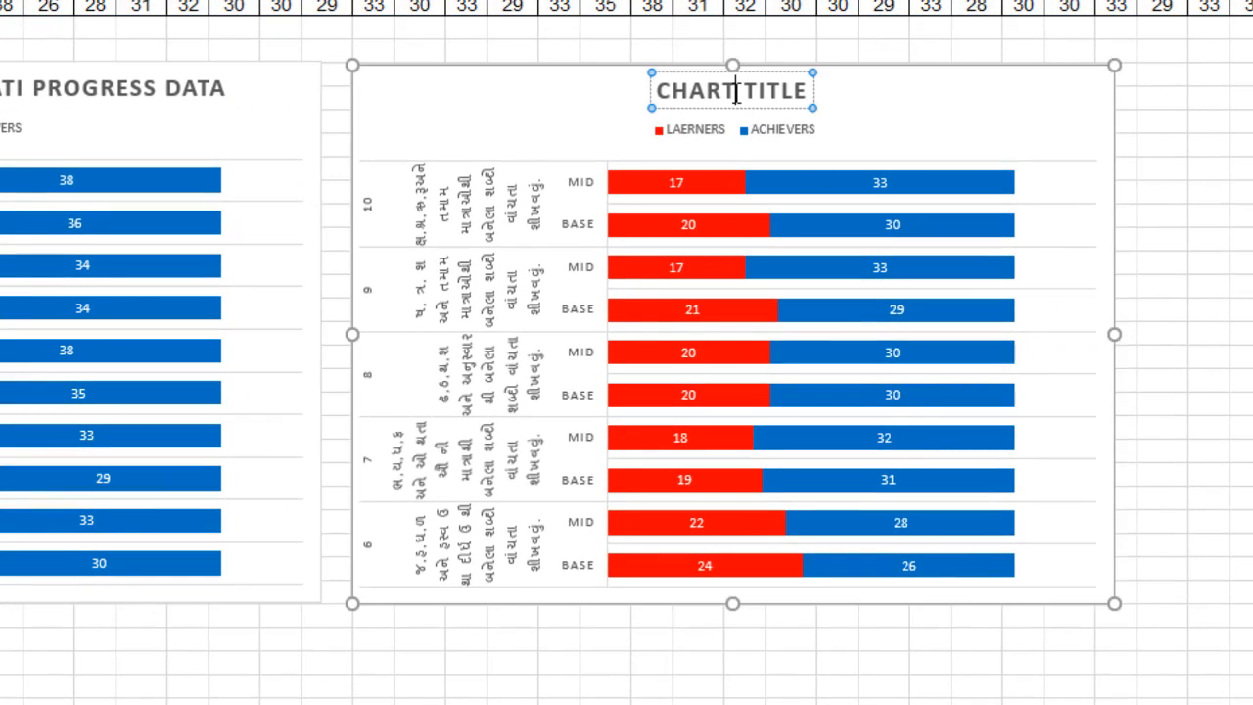
{"action": "key", "text": "ctrl+a"}
{"action": "type", "text": "STD 2 NIDAN KASOTI GUJARATI PROGRESS DATA"}
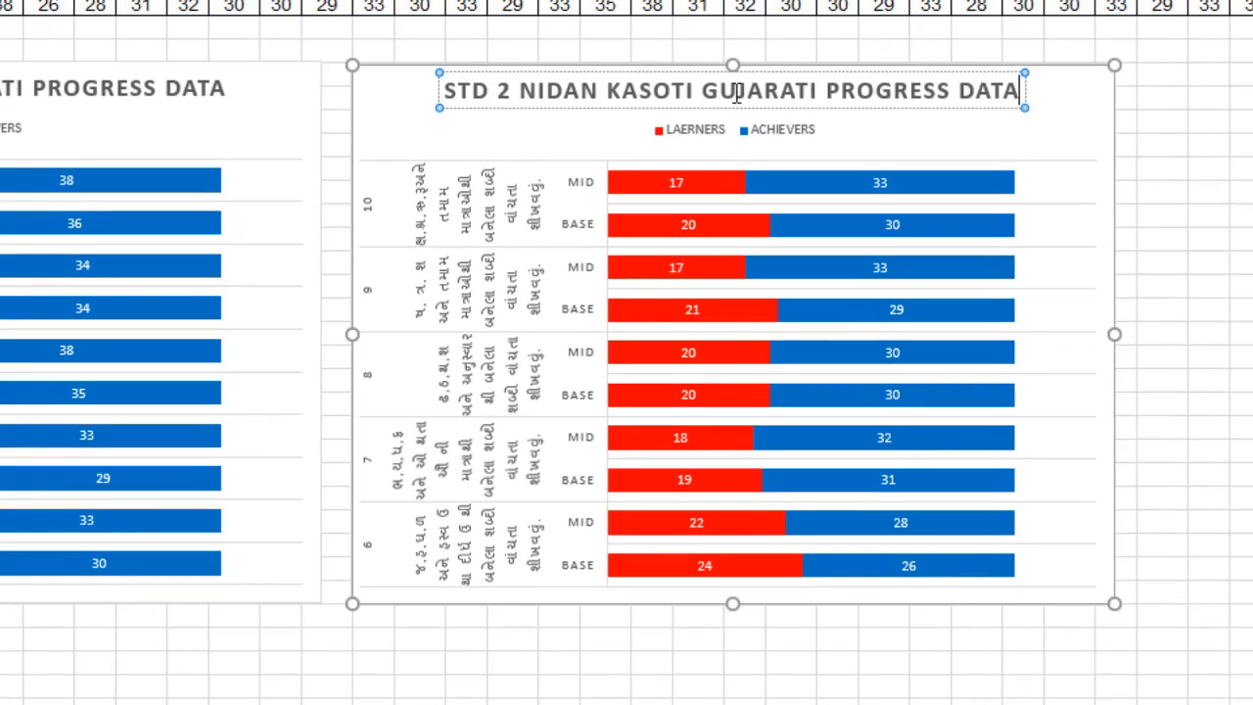
{"action": "key", "text": "Escape"}
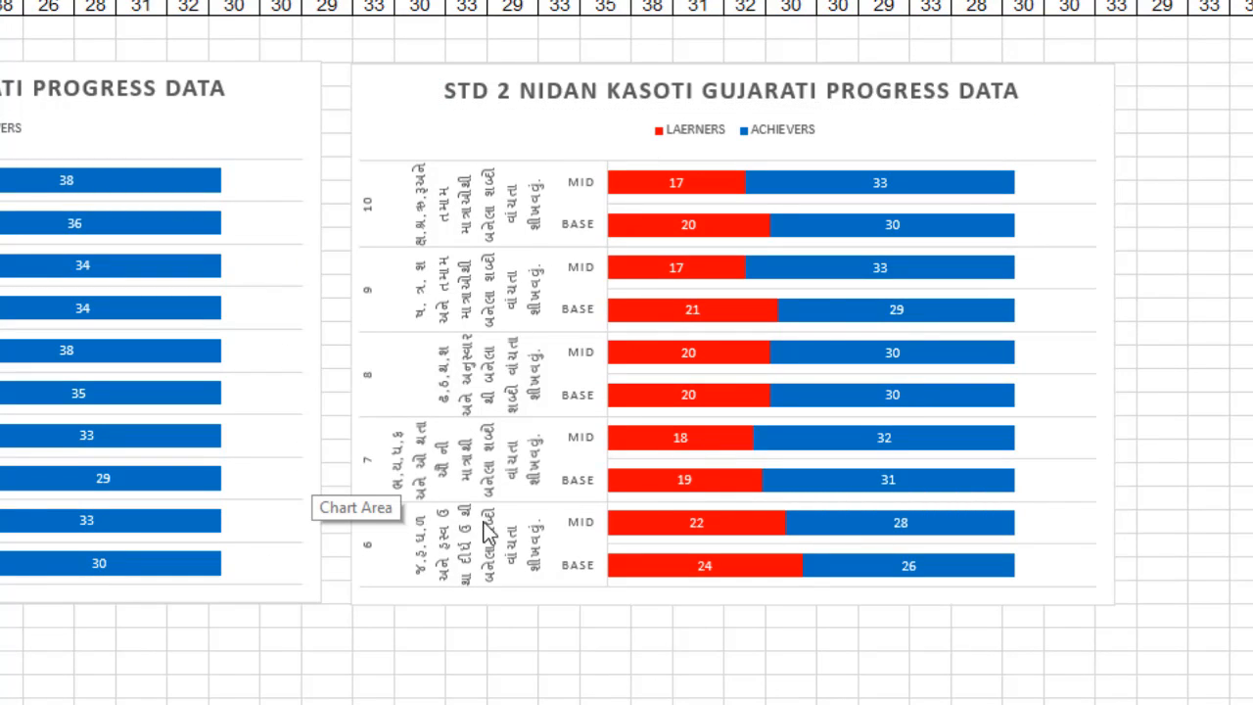
{"action": "left_click", "coordinate": [1083, 99]}
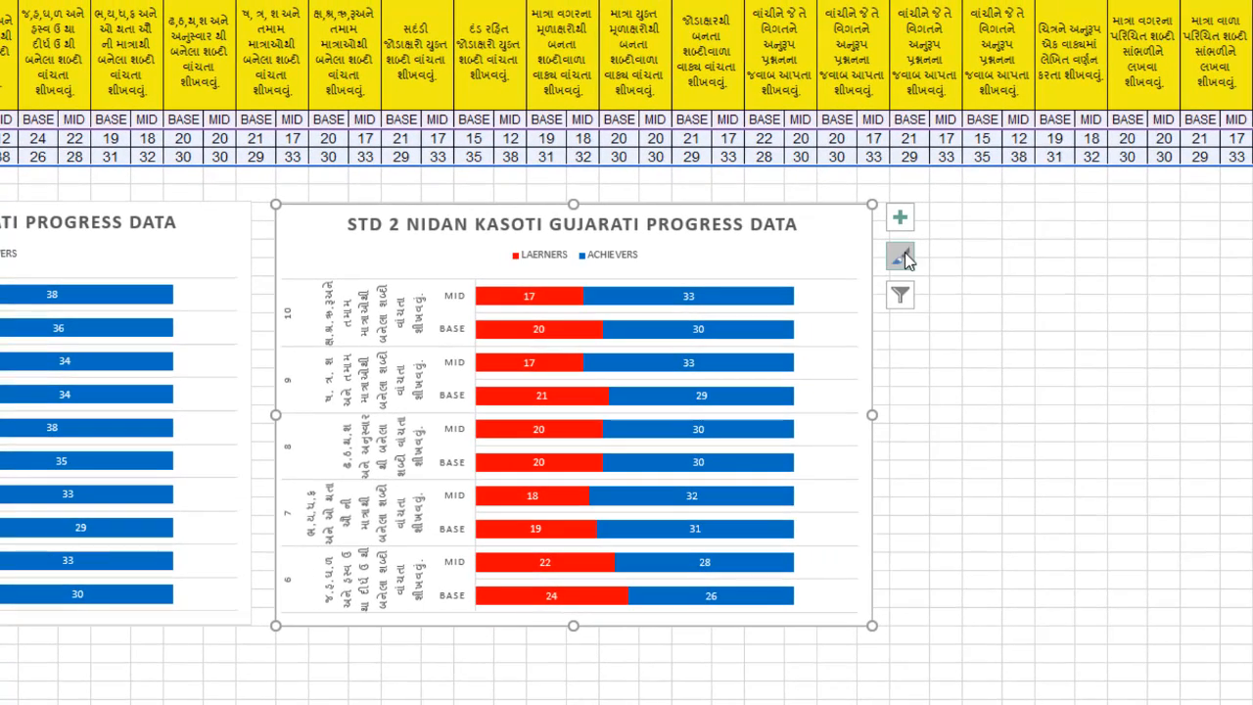
{"action": "left_click", "coordinate": [902, 258]}
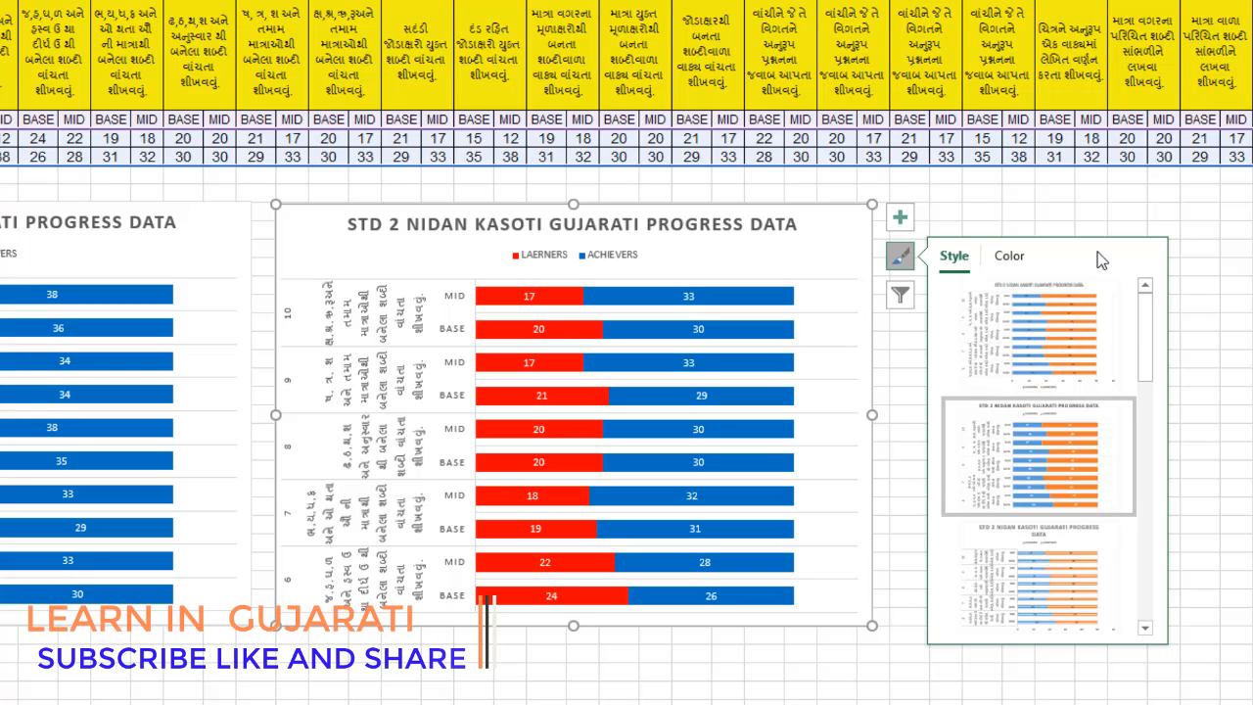
{"action": "left_click", "coordinate": [1145, 208]}
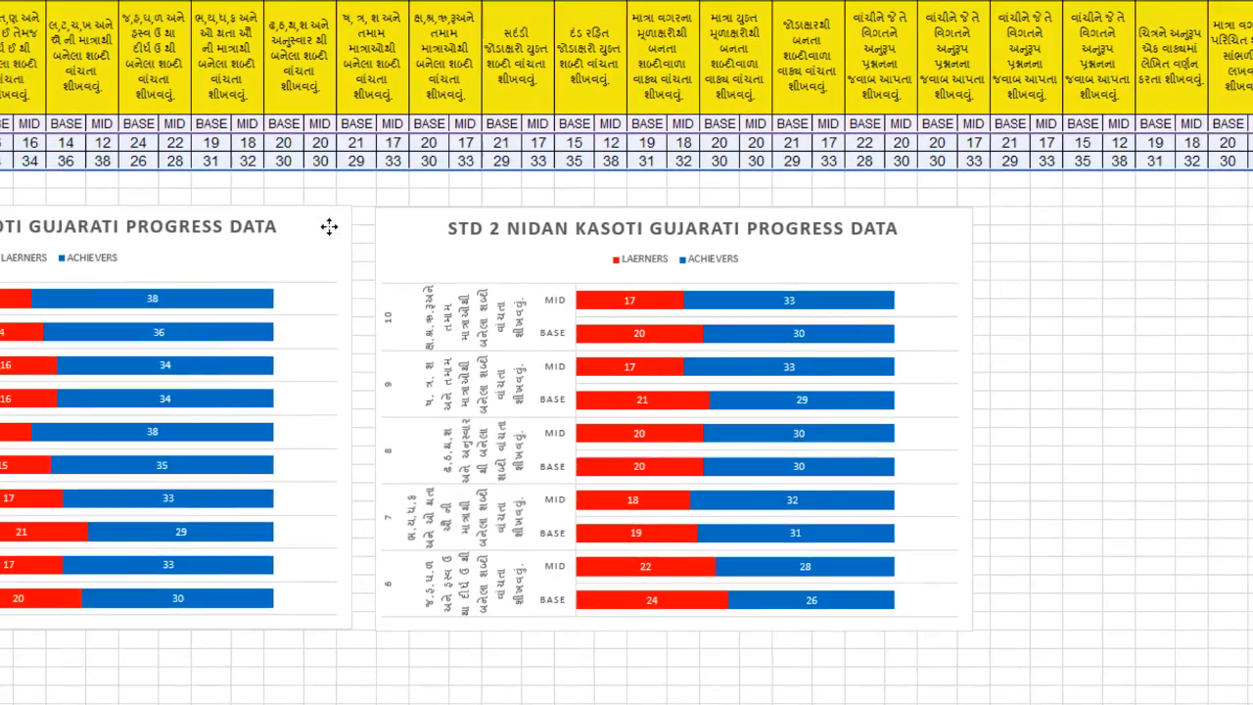
Copy the questions 1 to 5 chart, switch to PowerPoint, and paste it on blank slide 2 using the destination theme and embedded workbook
{"action": "left_click", "coordinate": [196, 228]}
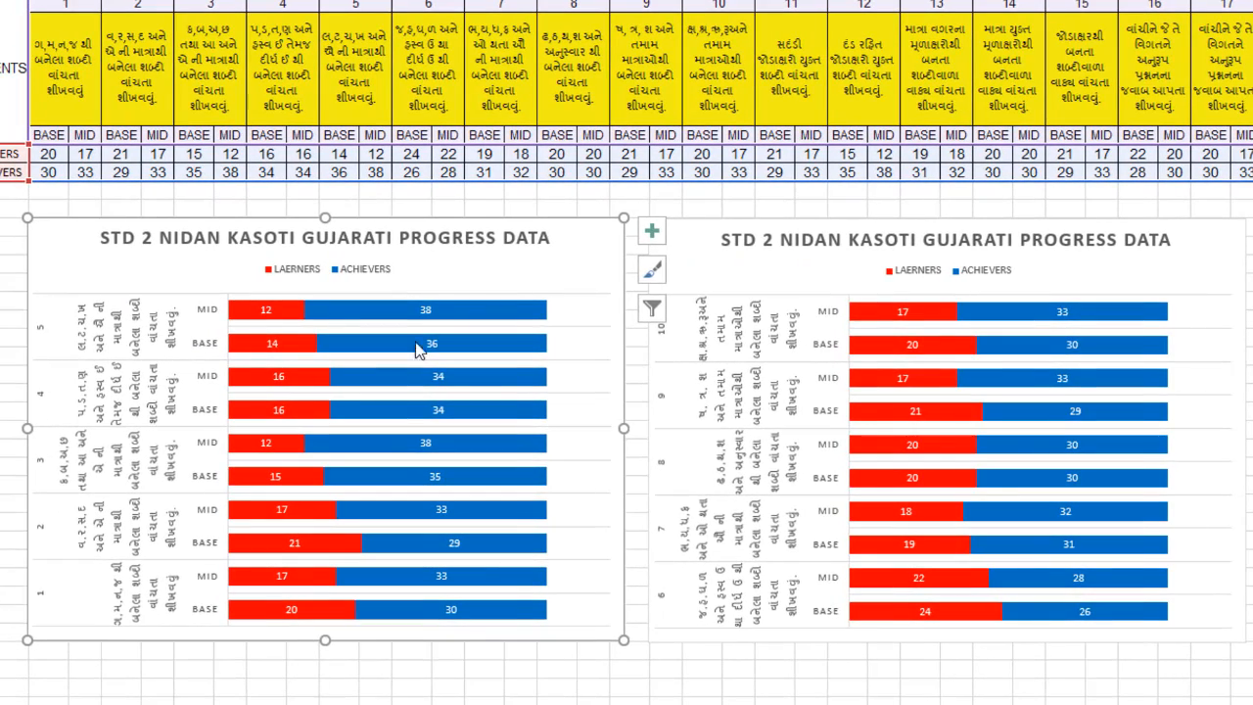
{"action": "right_click", "coordinate": [591, 241]}
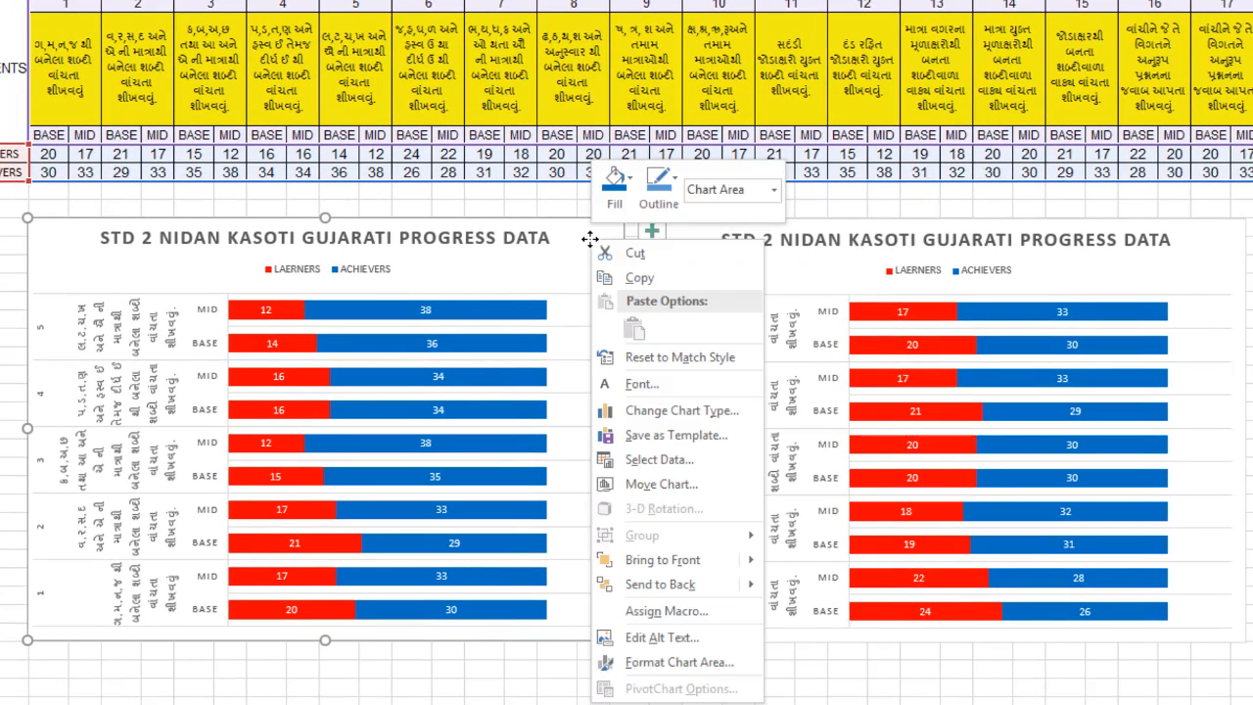
{"action": "key", "text": "Escape"}
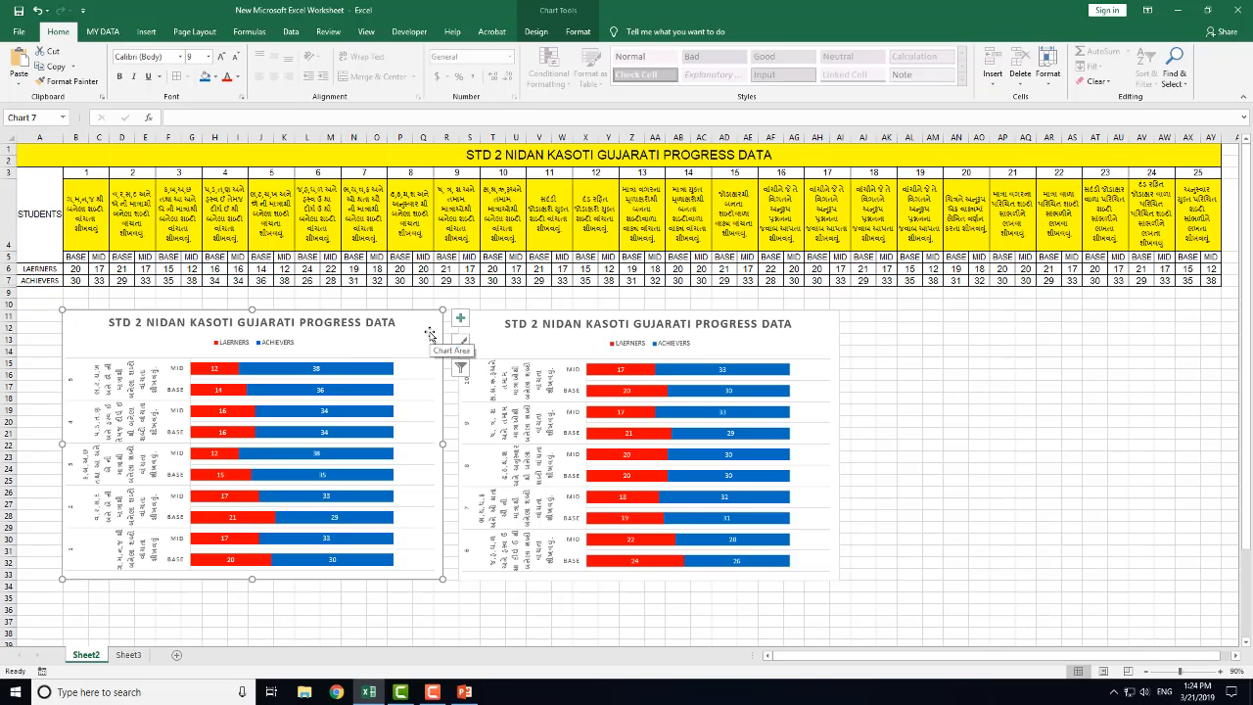
{"action": "right_click", "coordinate": [430, 336]}
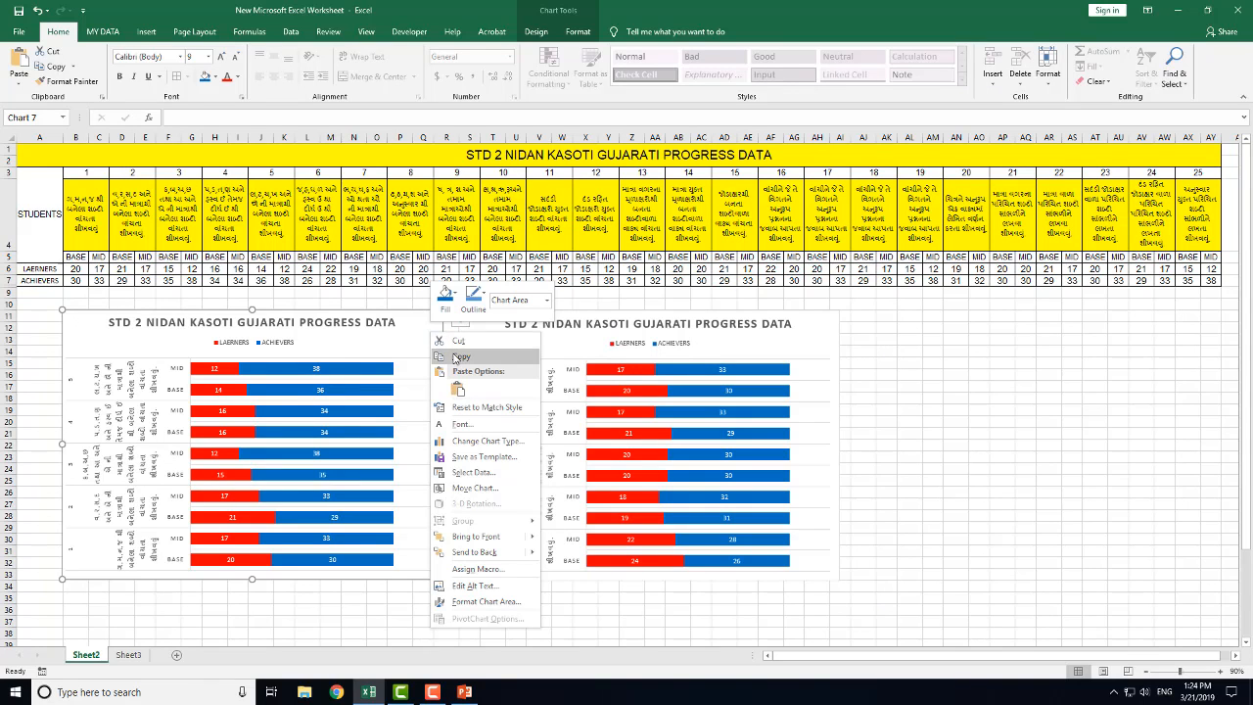
{"action": "left_click", "coordinate": [456, 356]}
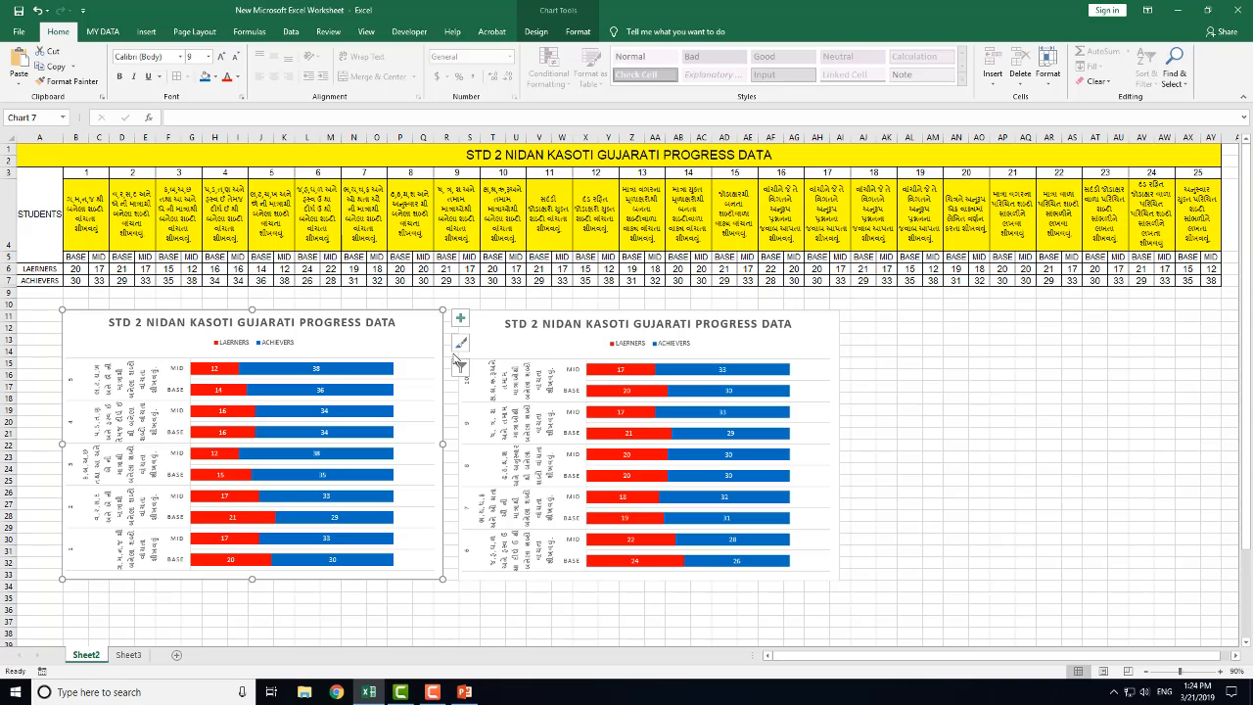
{"action": "left_click", "coordinate": [464, 692]}
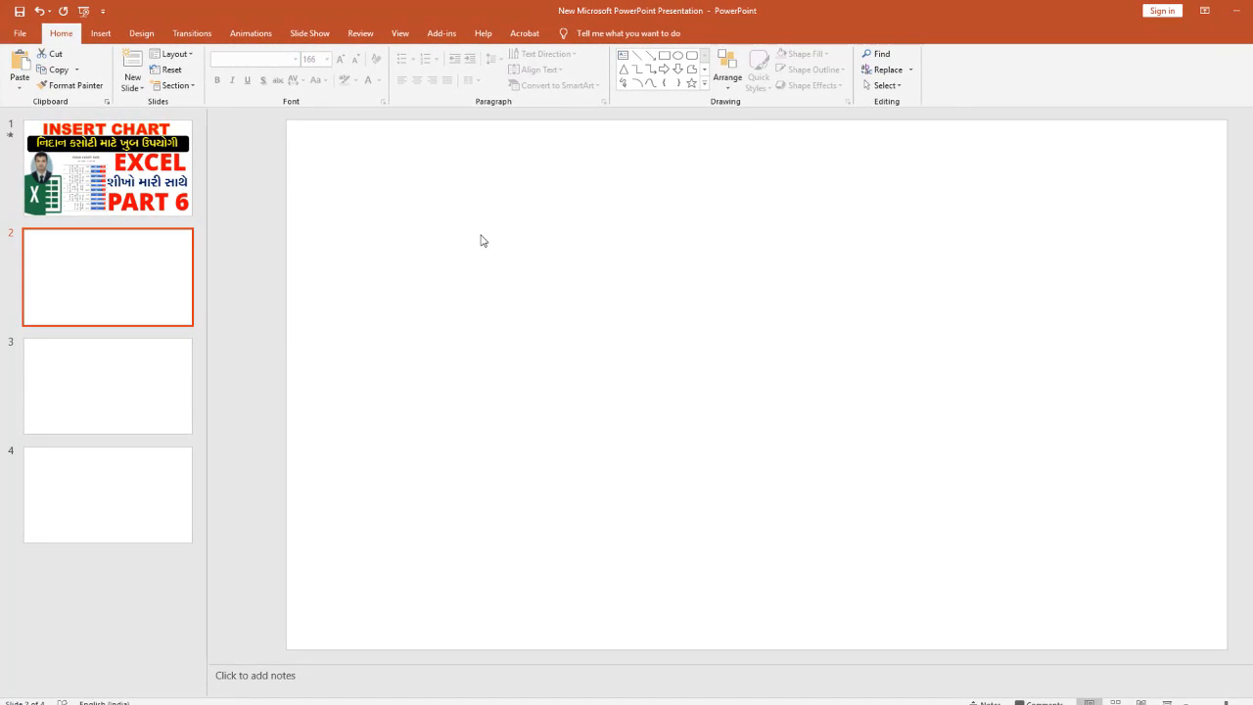
{"action": "right_click", "coordinate": [481, 240]}
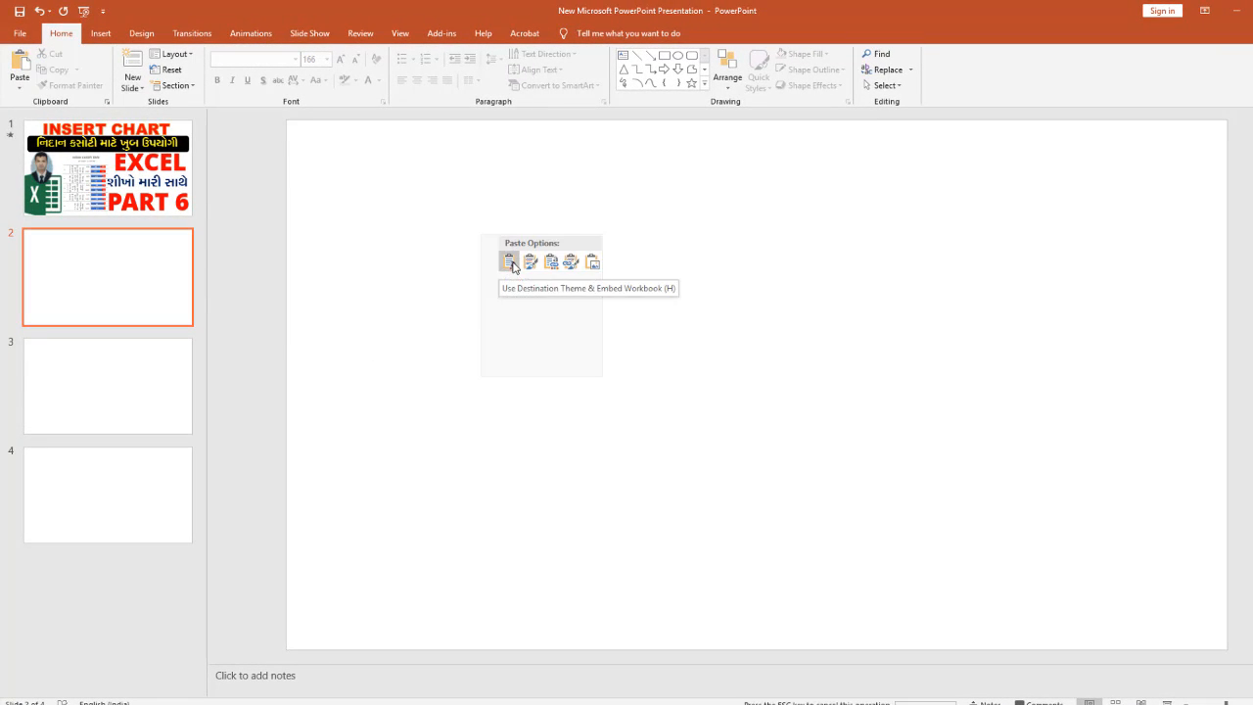
{"action": "left_click", "coordinate": [511, 263]}
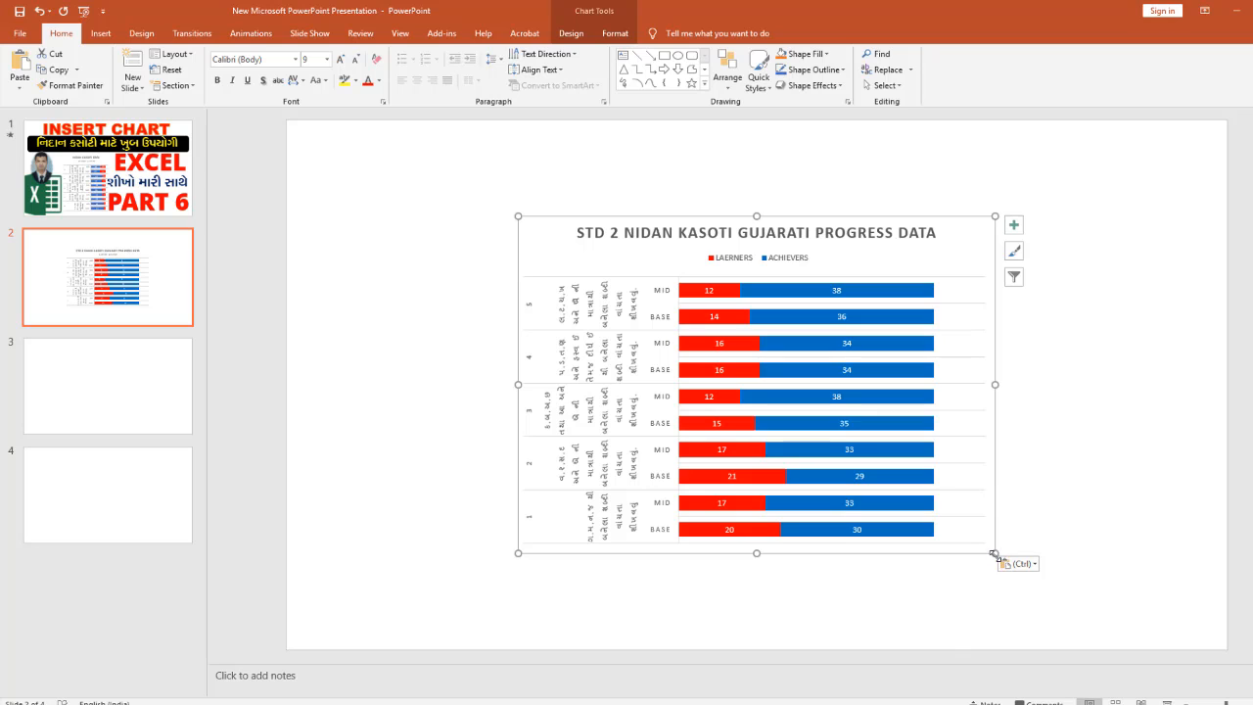
Enlarge the pasted chart on slide 2 in all directions until it nearly fills the slide
{"action": "left_click_drag", "start_coordinate": [994, 554], "coordinate": [1126, 638]}
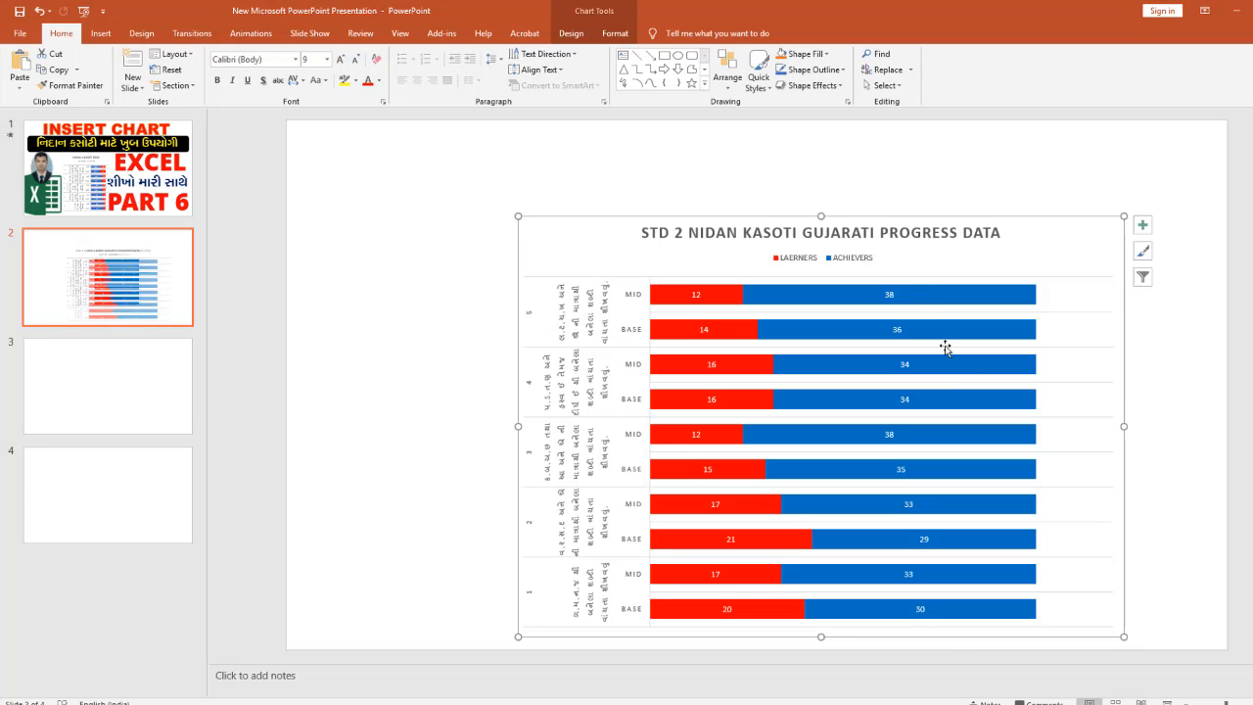
{"action": "left_click_drag", "start_coordinate": [820, 215], "coordinate": [820, 140]}
{"action": "left_click_drag", "start_coordinate": [513, 388], "coordinate": [333, 388]}
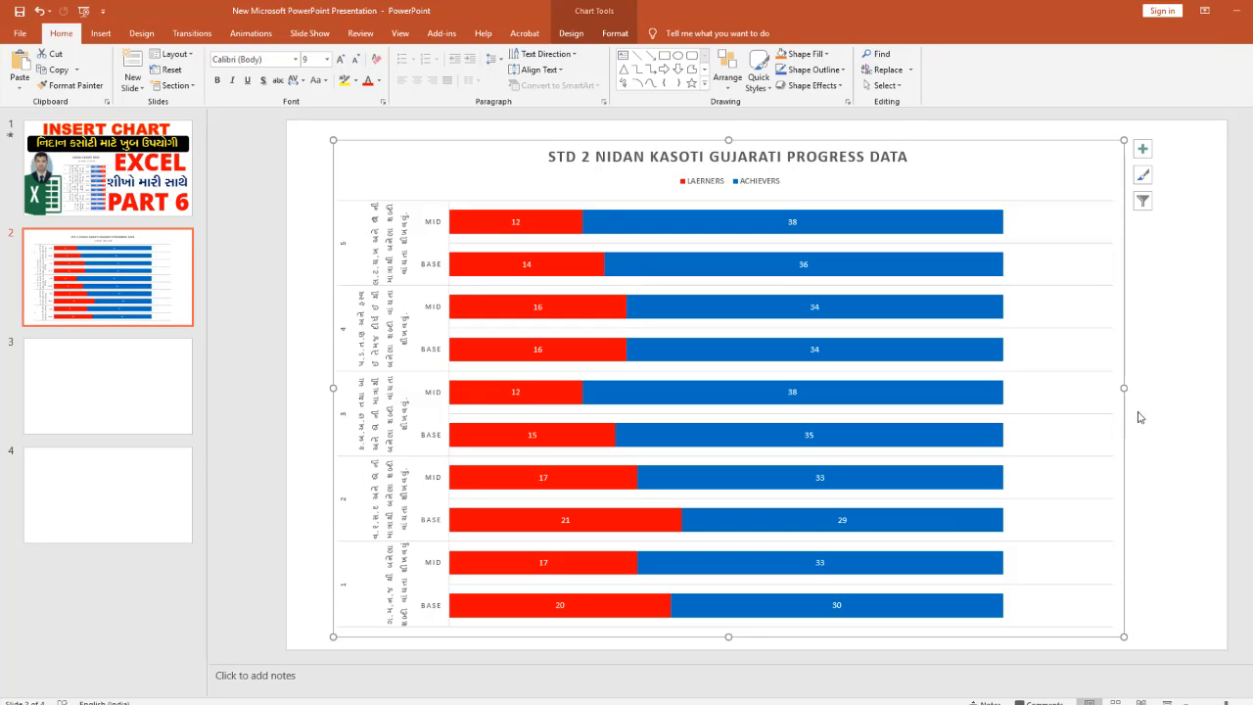
{"action": "left_click_drag", "start_coordinate": [1125, 392], "coordinate": [1175, 401]}
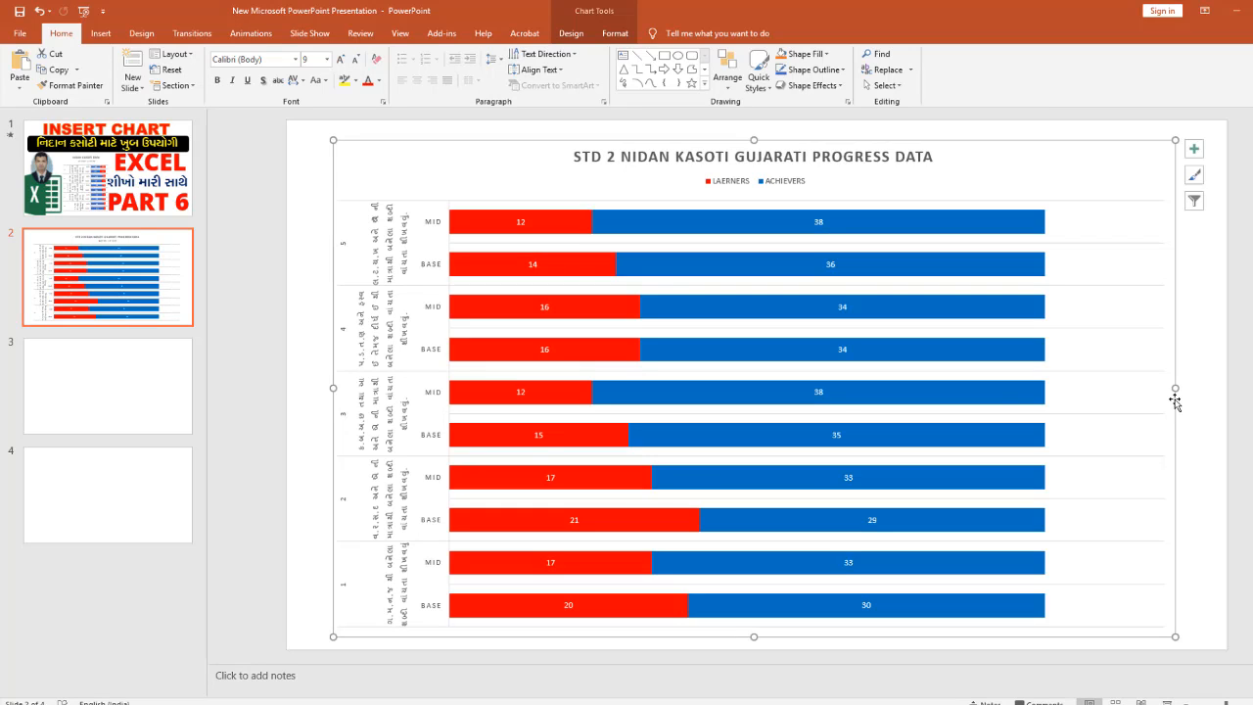
Copy the questions 6 to 10 chart from Excel and paste it on PowerPoint slide 3 using the destination theme and embedded workbook
{"action": "left_click", "coordinate": [141, 411]}
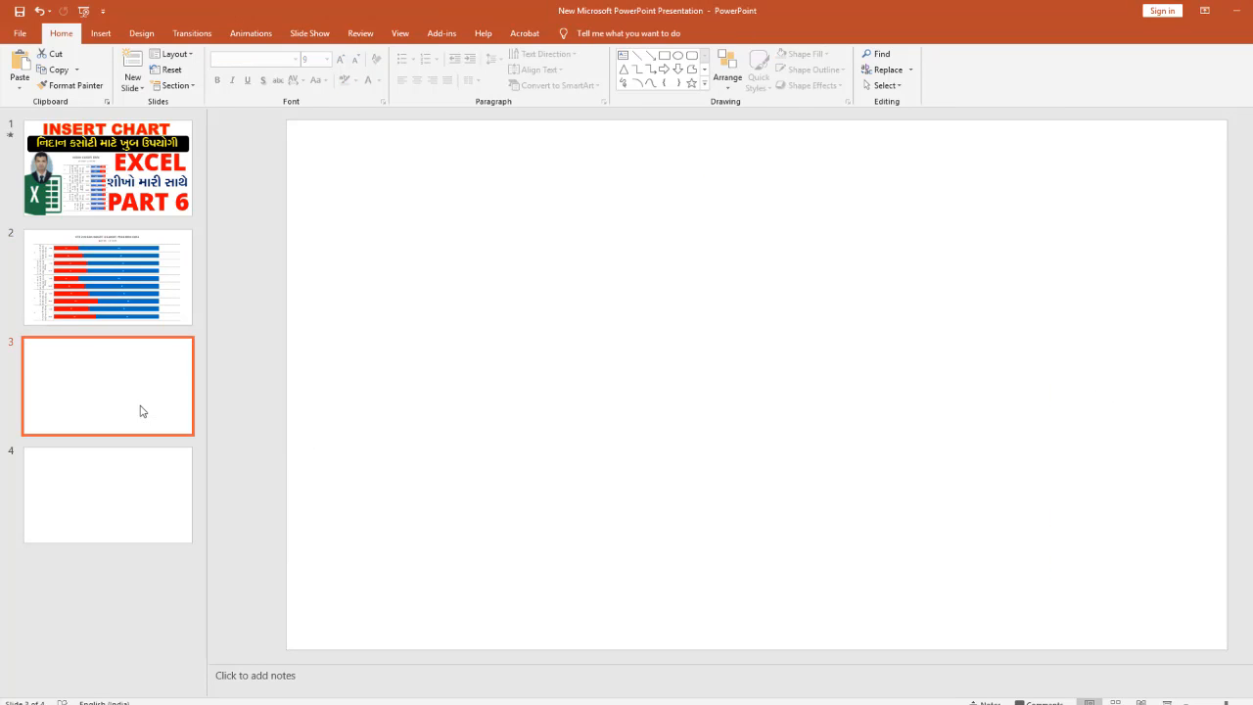
{"action": "left_click", "coordinate": [497, 703]}
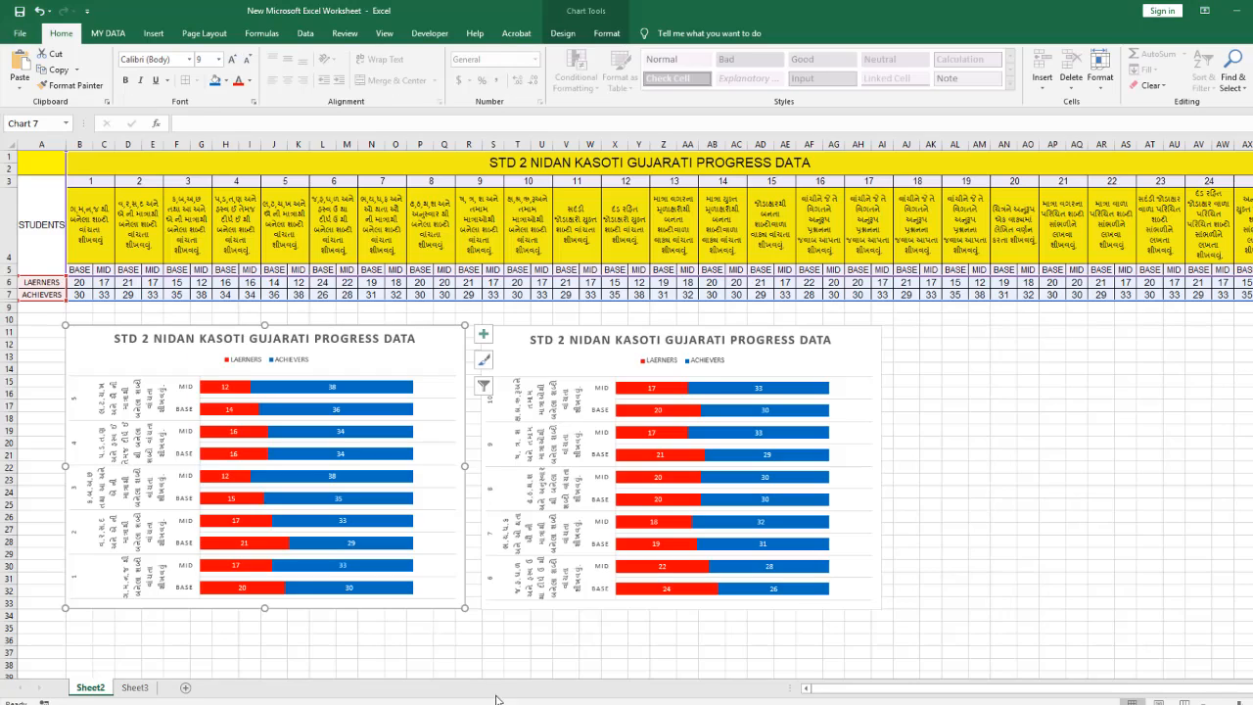
{"action": "left_click", "coordinate": [865, 350]}
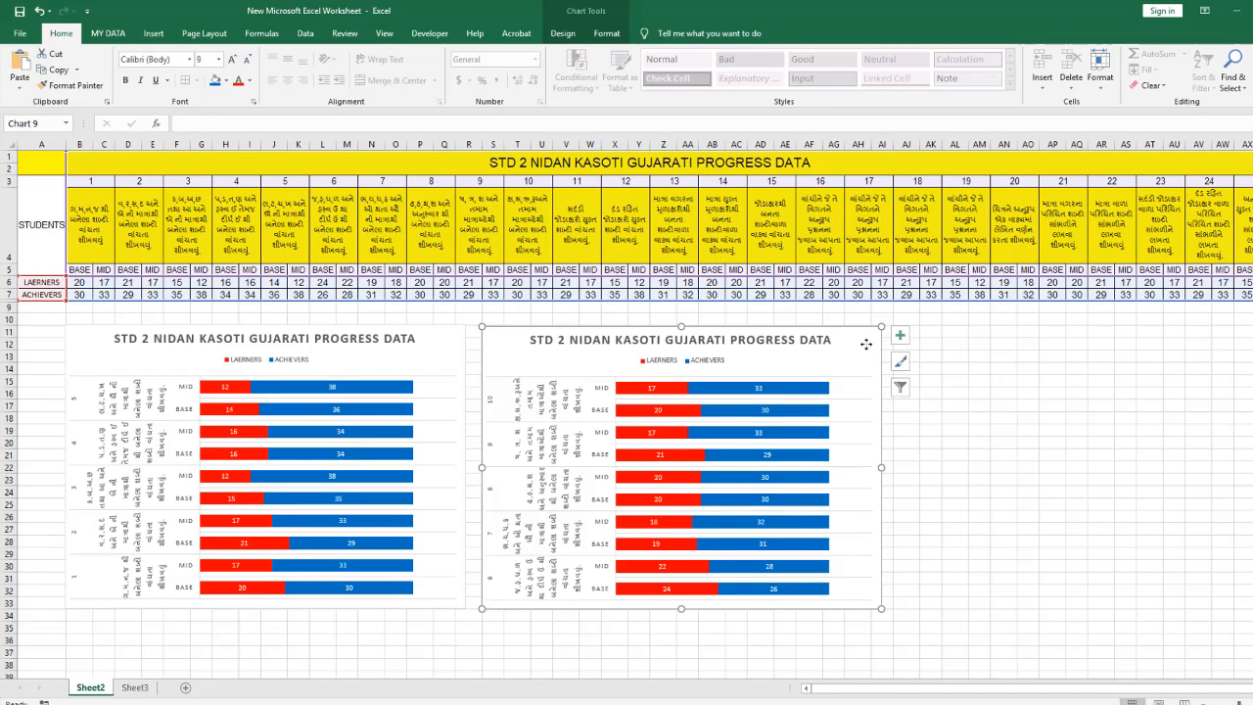
{"action": "right_click", "coordinate": [867, 345]}
{"action": "left_click", "coordinate": [900, 370]}
{"action": "key", "text": "alt+Tab"}
{"action": "right_click", "coordinate": [692, 250]}
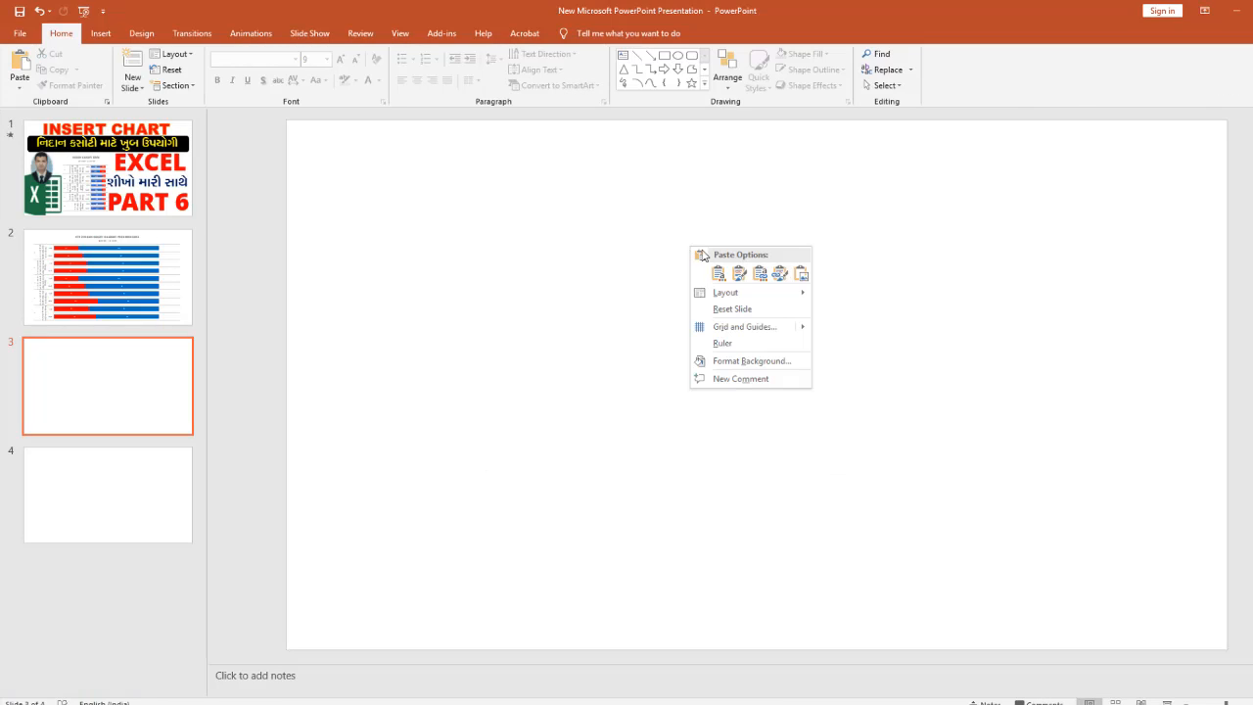
{"action": "left_click", "coordinate": [719, 274]}
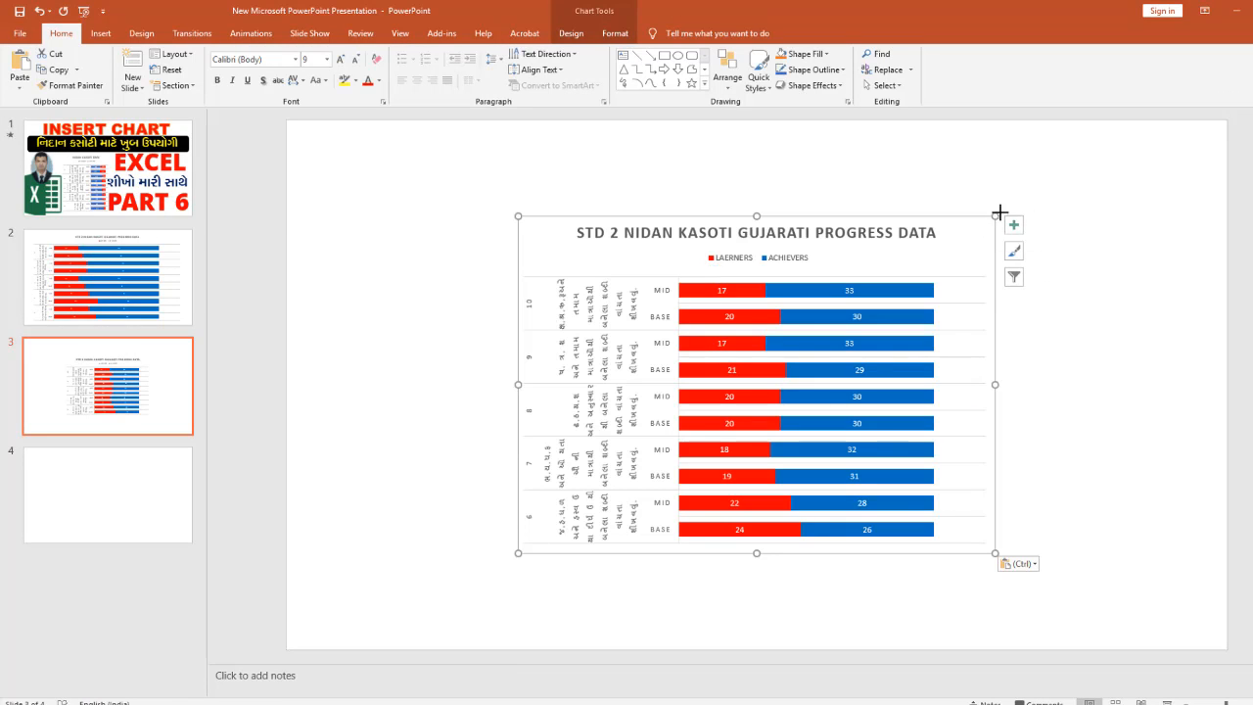
Enlarge the pasted chart on slide 3 until it nearly fills the slide, and move it to the slide's centre
{"action": "left_click_drag", "start_coordinate": [995, 217], "coordinate": [1109, 143]}
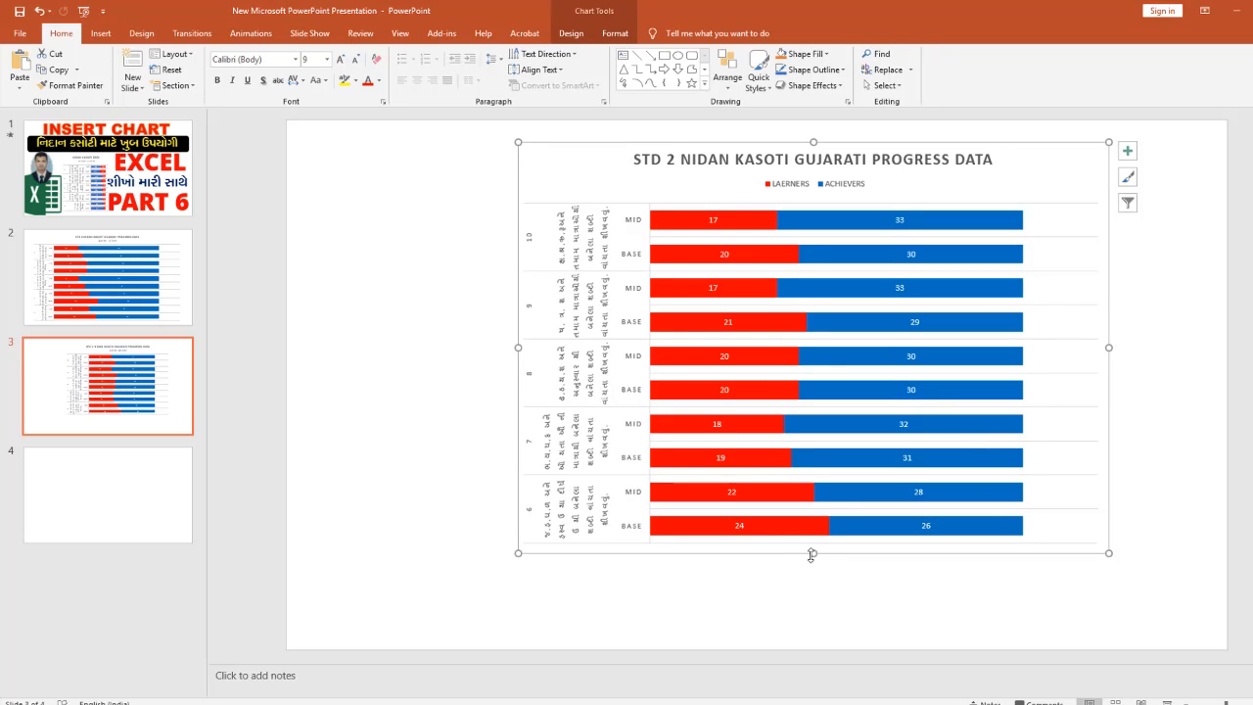
{"action": "left_click_drag", "start_coordinate": [812, 554], "coordinate": [812, 640]}
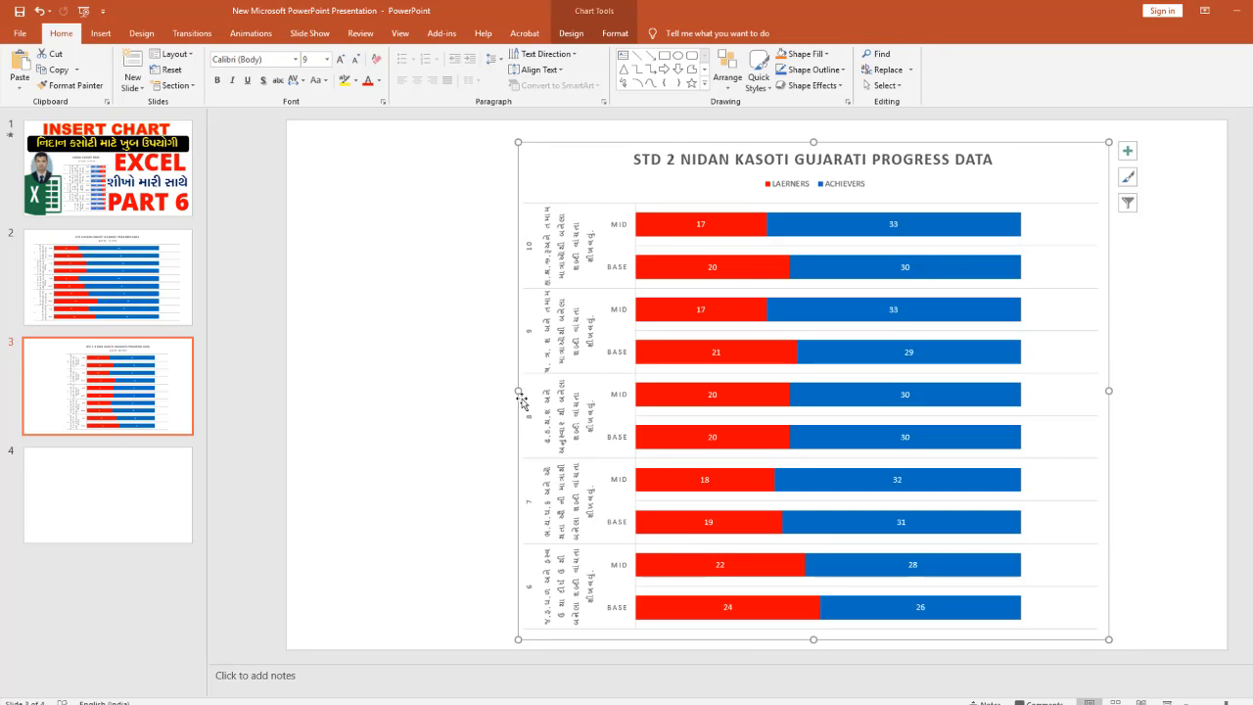
{"action": "left_click_drag", "start_coordinate": [518, 391], "coordinate": [514, 391]}
{"action": "left_click_drag", "start_coordinate": [378, 371], "coordinate": [320, 363]}
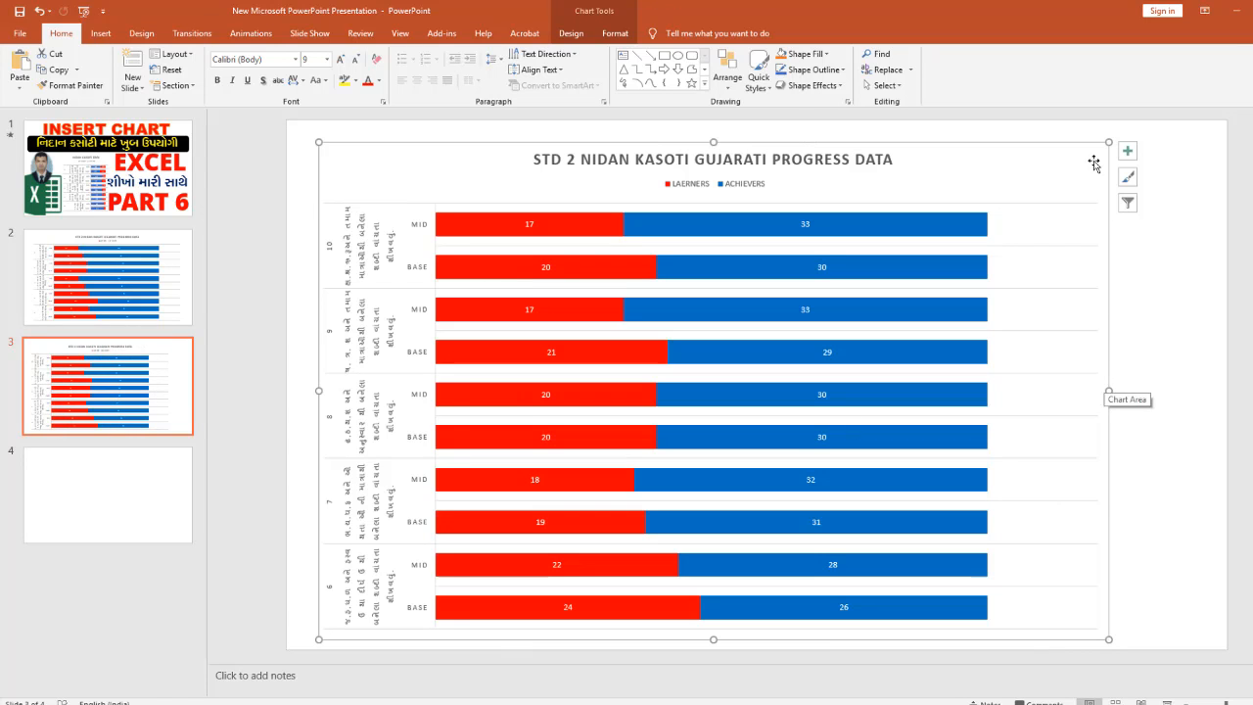
{"action": "left_click_drag", "start_coordinate": [1094, 159], "coordinate": [1133, 158]}
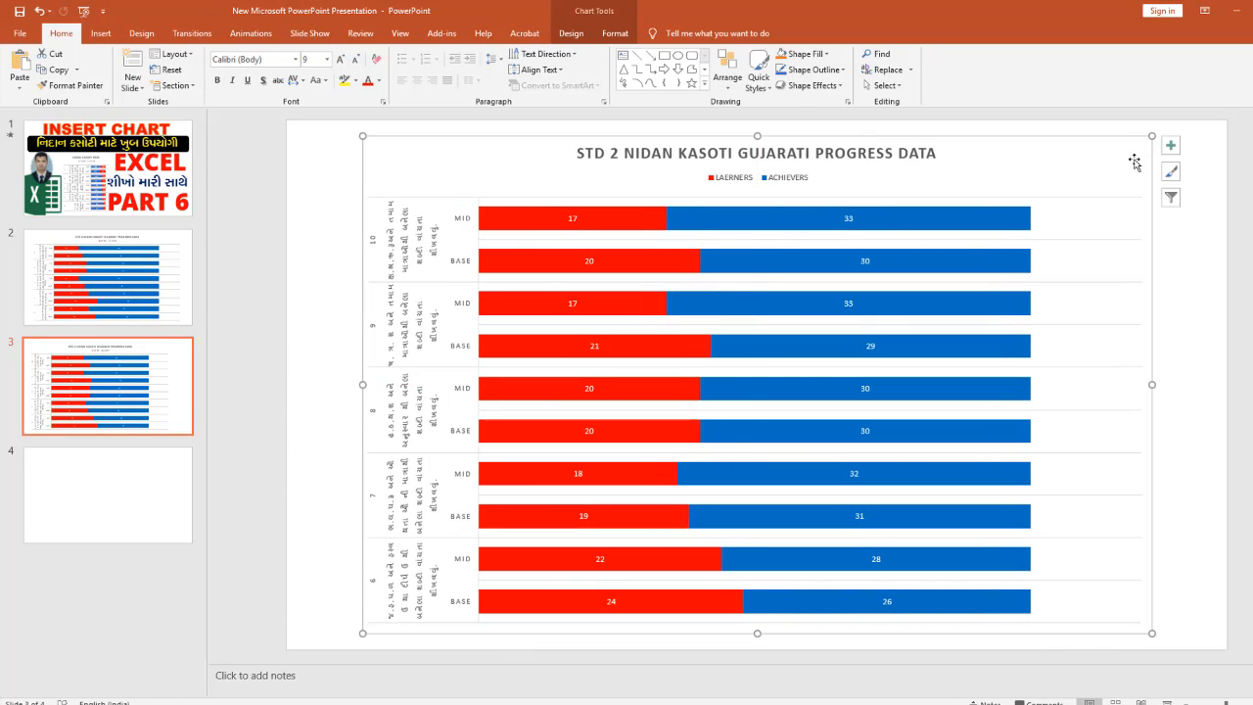